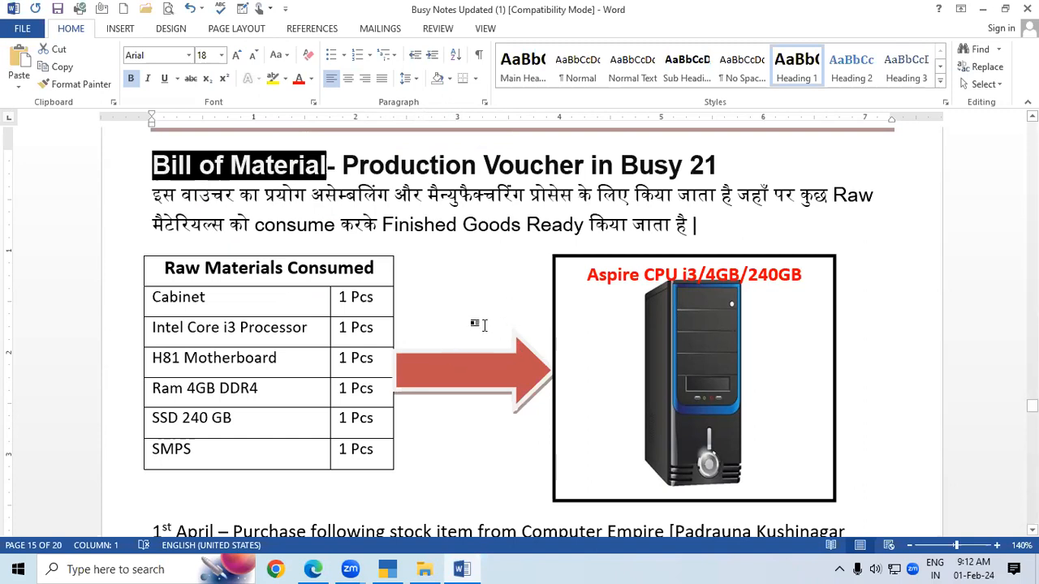
- Review the Bill of Material notes, covering the raw materials table, the finished Aspire CPU and the purchase list
click(763, 4)
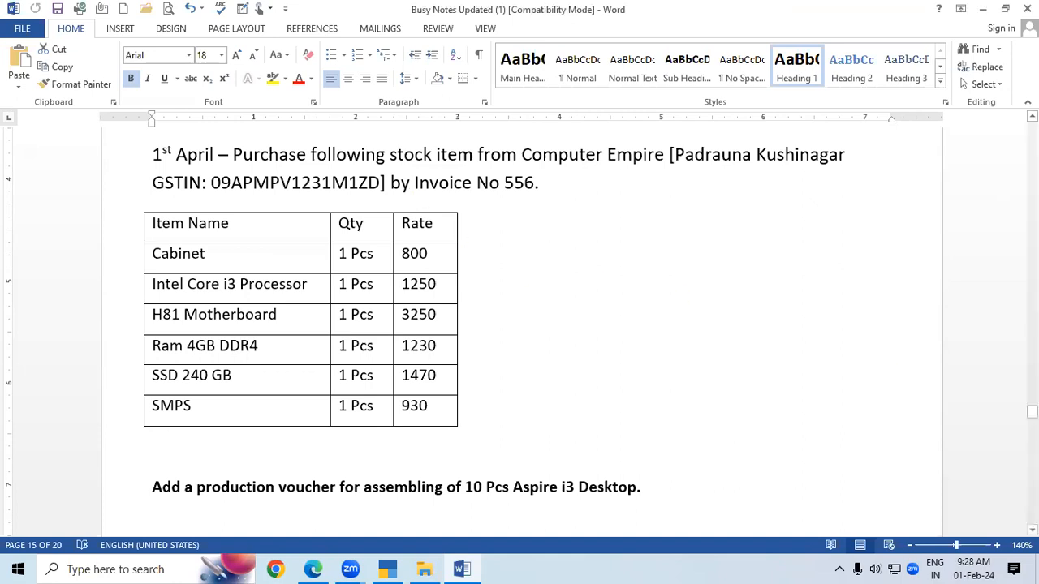
scroll(519, 325, up, 3)
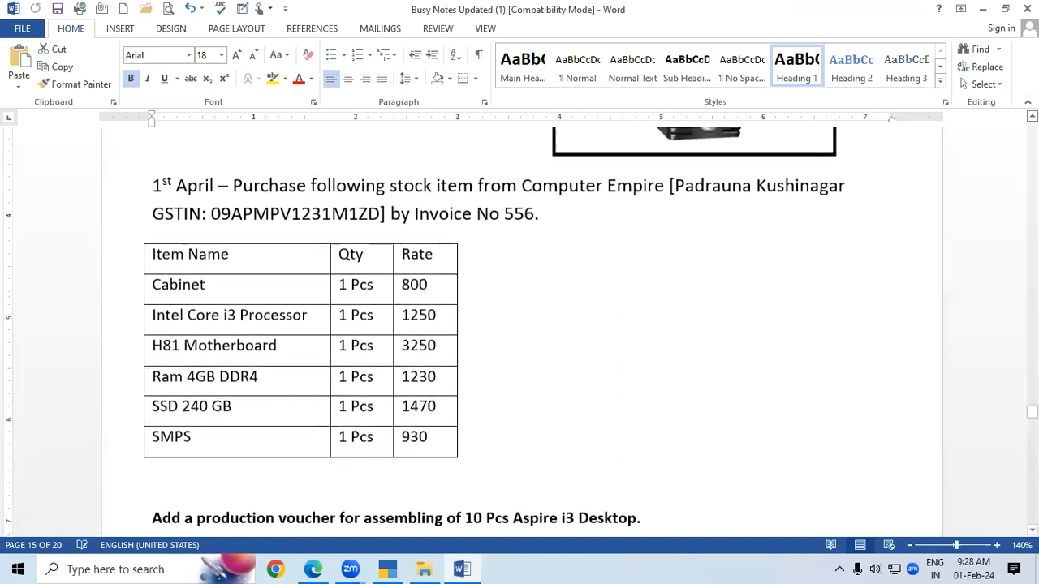
scroll(519, 325, up, 4)
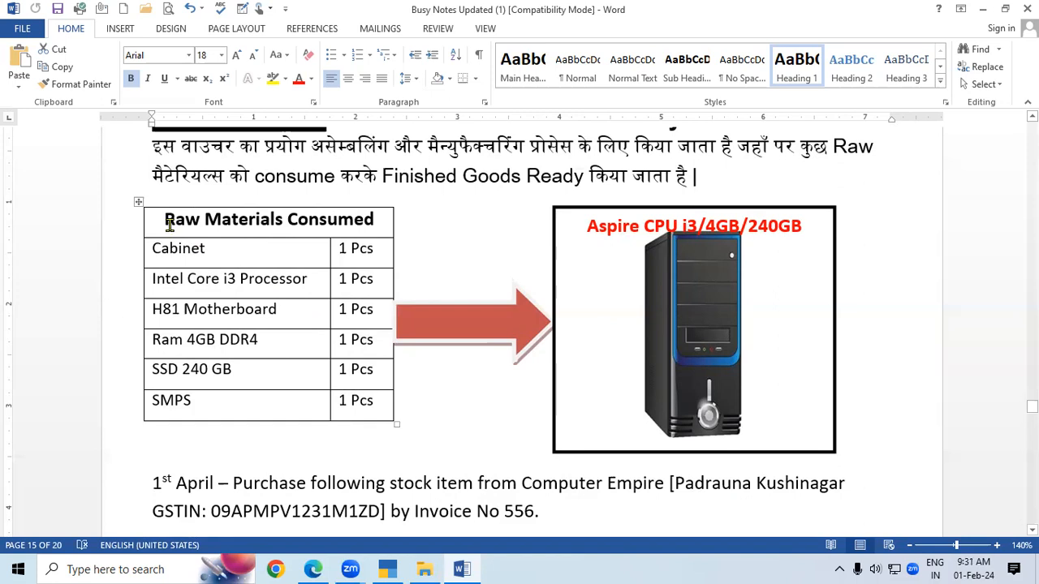
drag(163, 219, 349, 216)
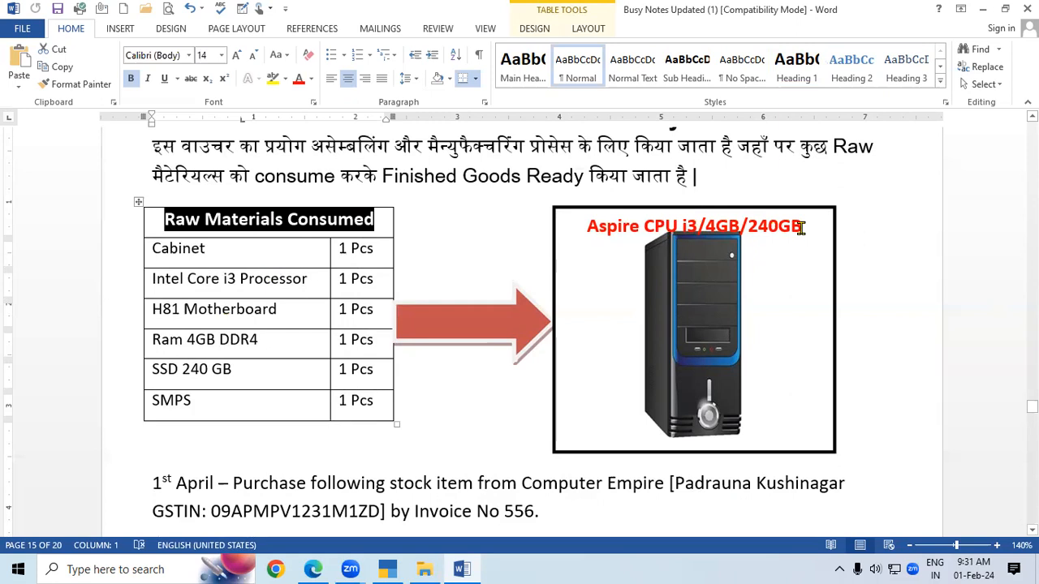
click(346, 568)
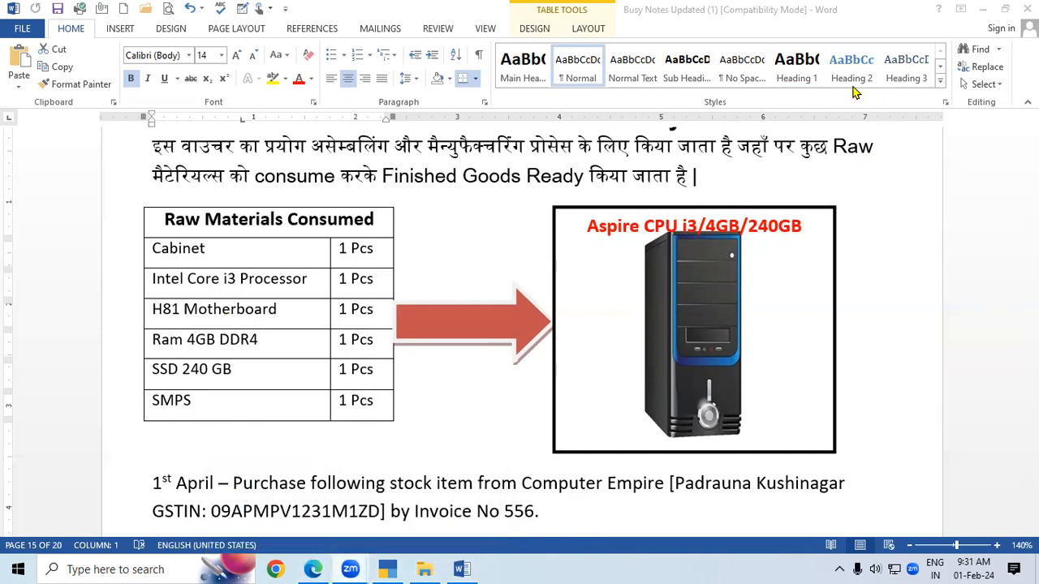
- Switch to Busy 21 by launching it from the desktop and dismiss its startup messages
key(super+d)
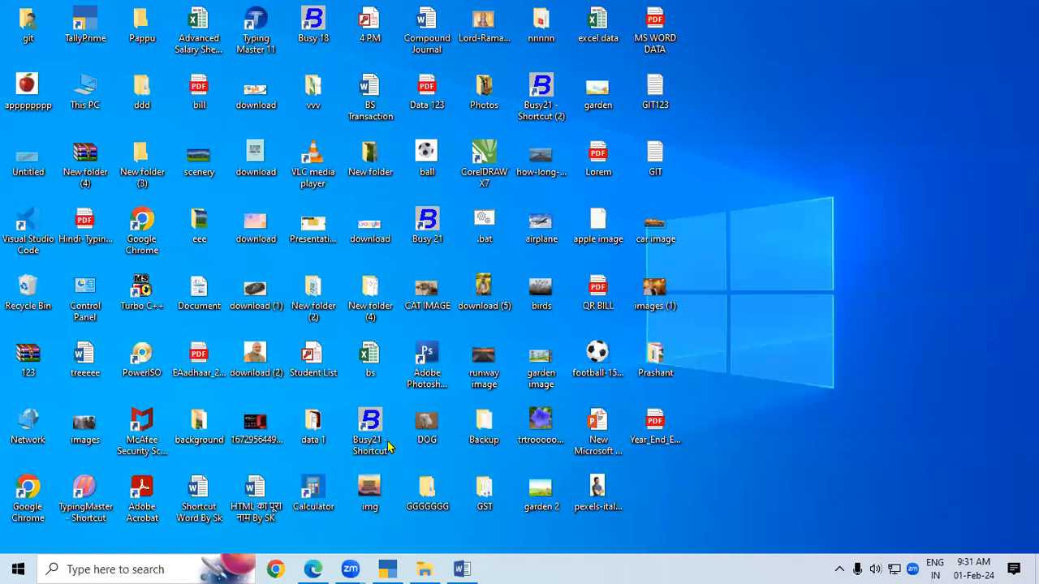
double_click(427, 229)
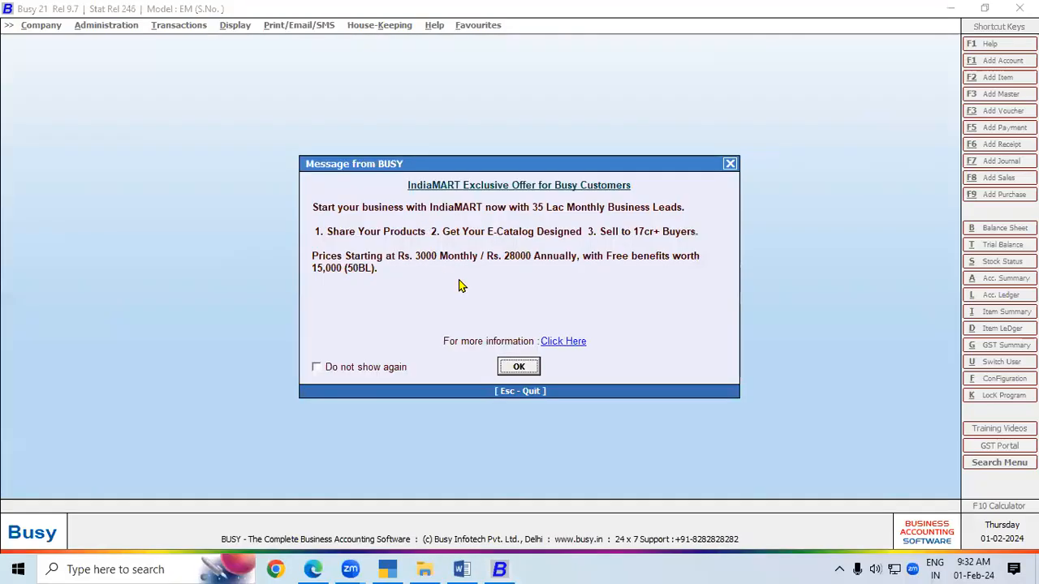
click(519, 366)
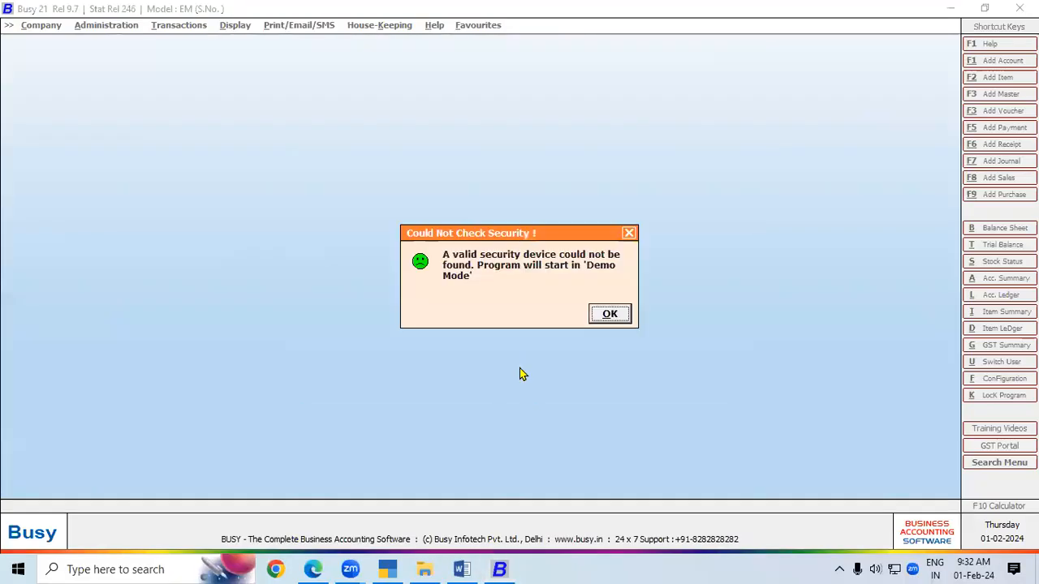
click(601, 315)
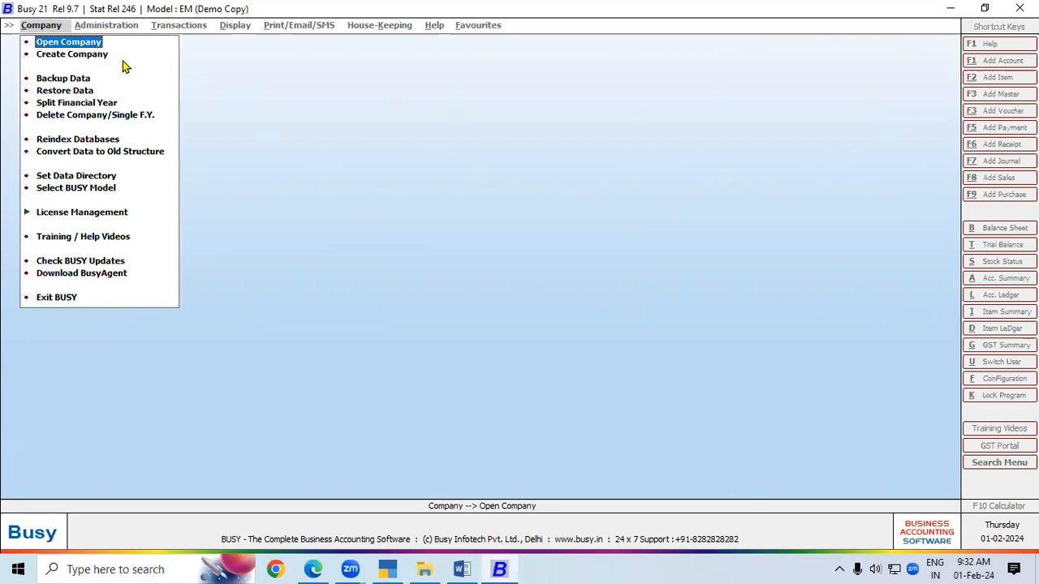
- Open the company SHRI RAM BUILDING MATERIAL and log in with the user name and password
click(83, 45)
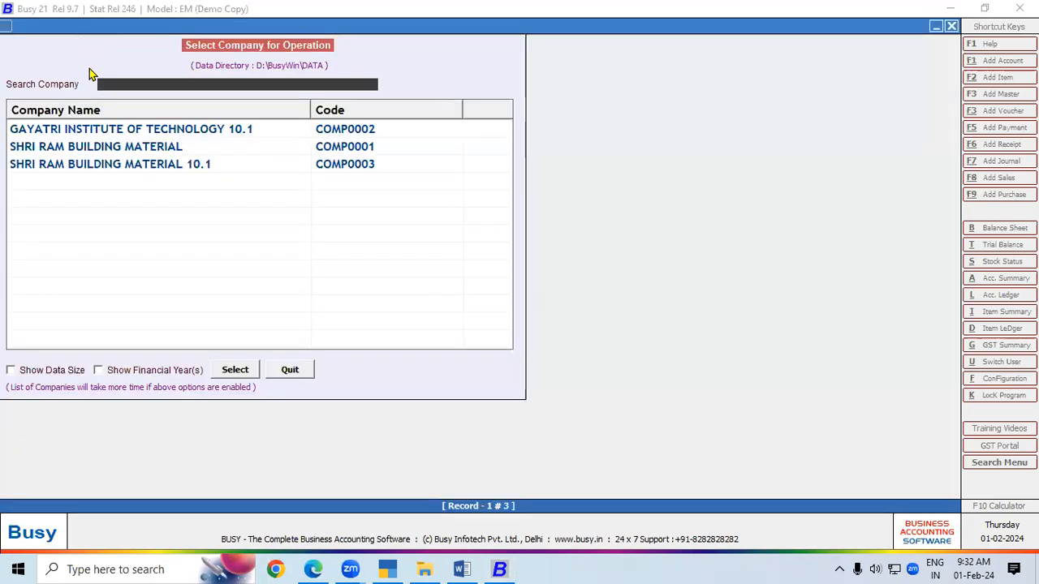
double_click(135, 143)
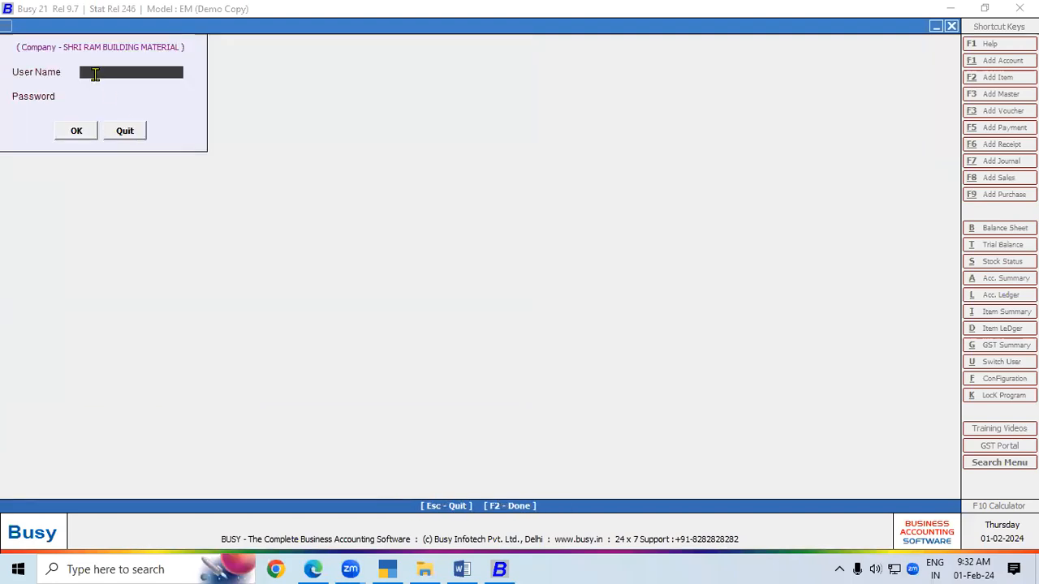
text(Ram)
key(Return)
text(***)
key(Return)
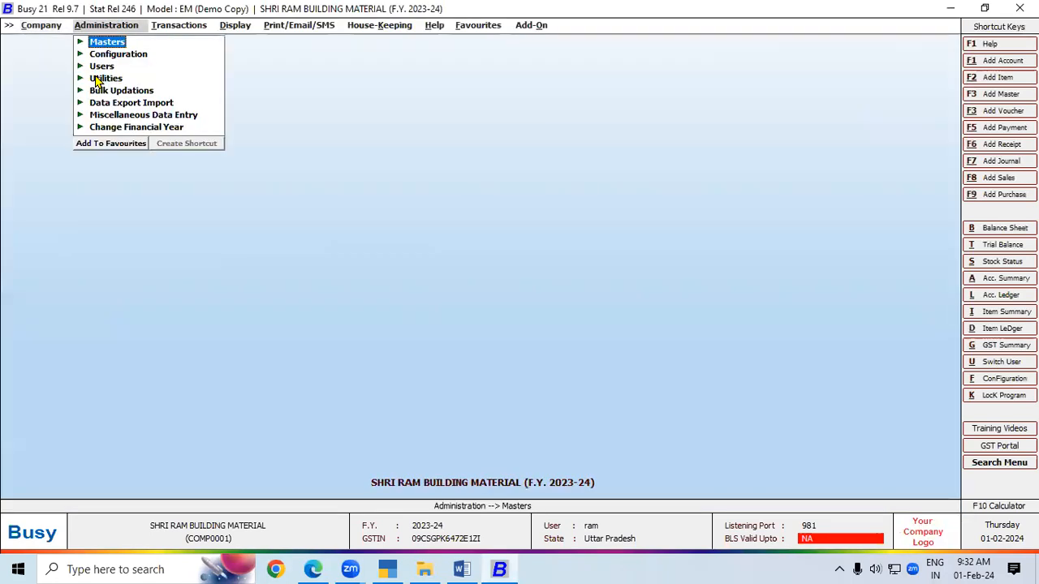
double_click(126, 8)
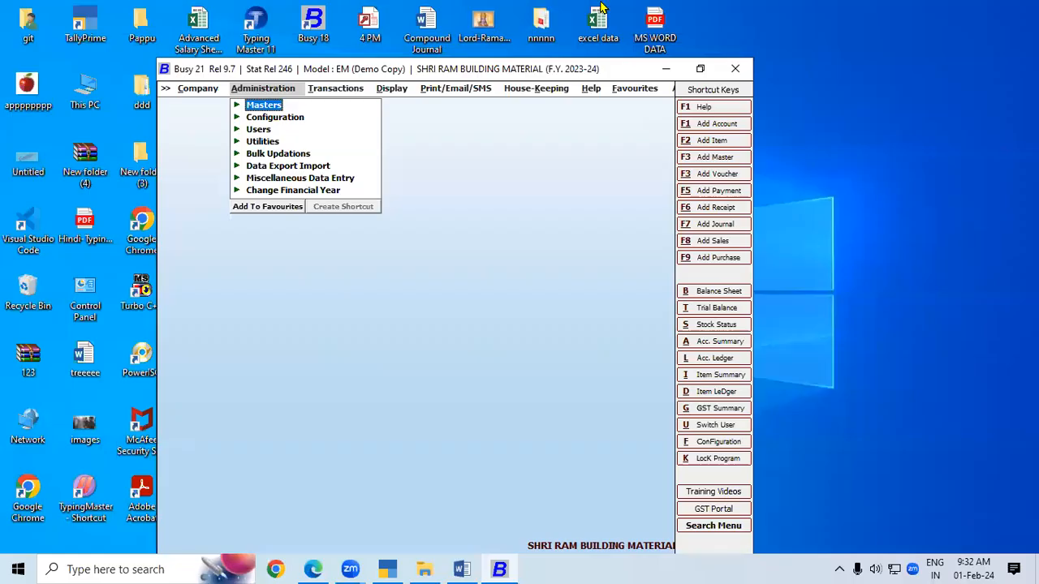
click(699, 68)
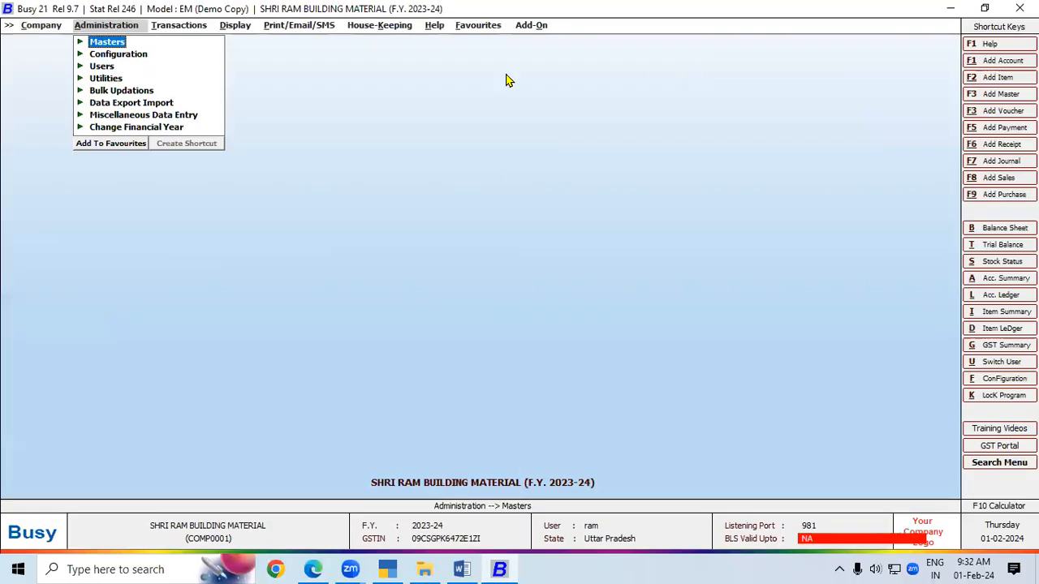
click(171, 26)
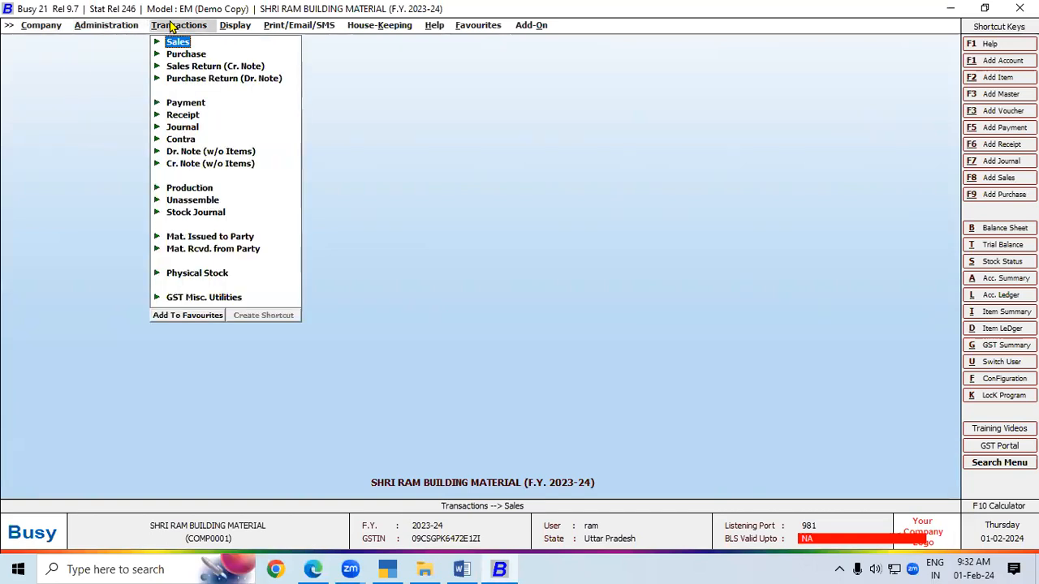
- Open a blank item master form for adding a new item
click(104, 28)
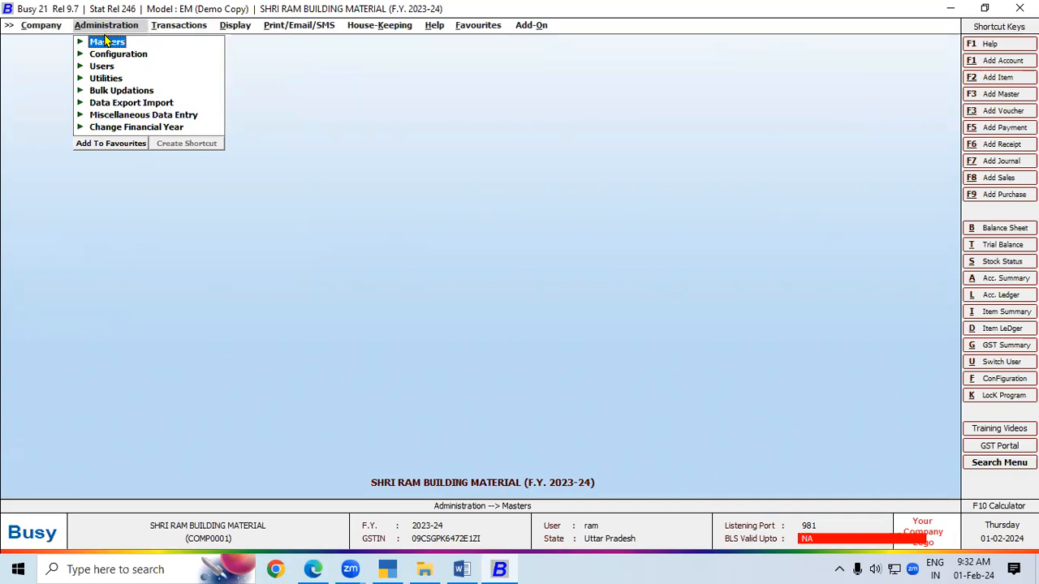
click(106, 45)
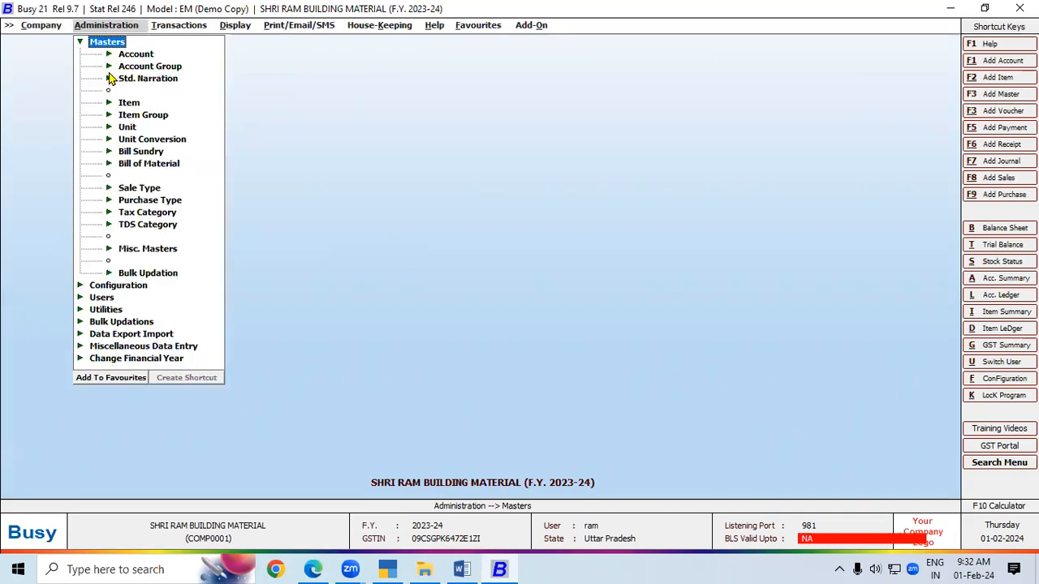
click(129, 105)
click(159, 114)
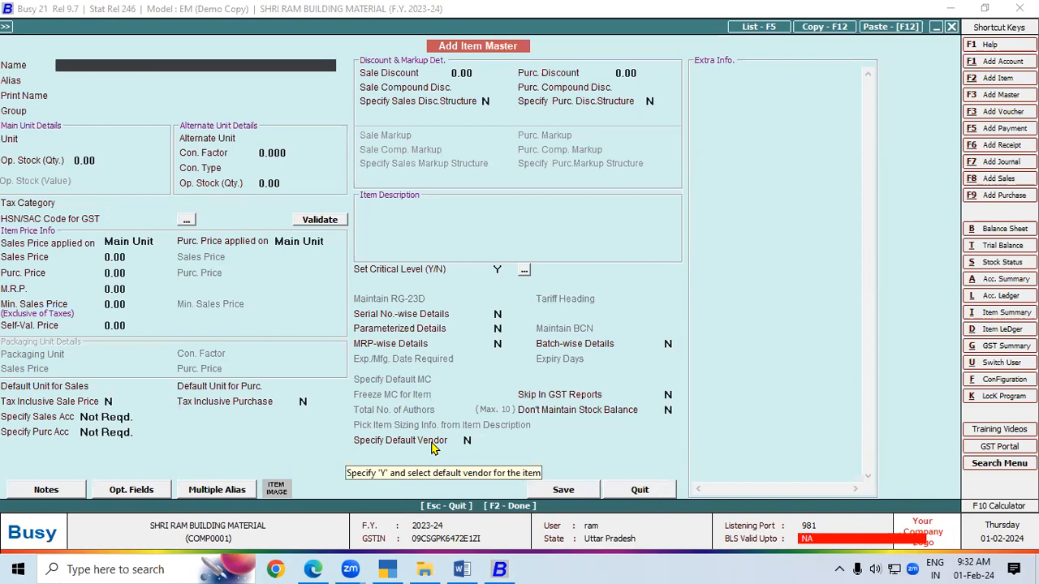
- Copy "Cabinet" from the raw materials table in the Word notes and enter it as the new item's name in Busy
click(464, 569)
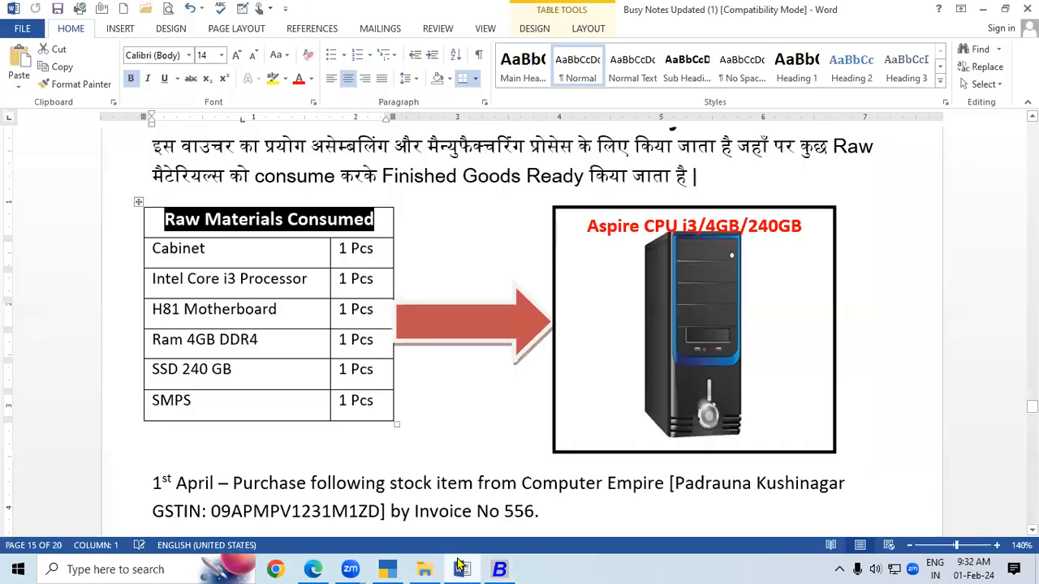
drag(153, 251, 209, 249)
key(ctrl+c)
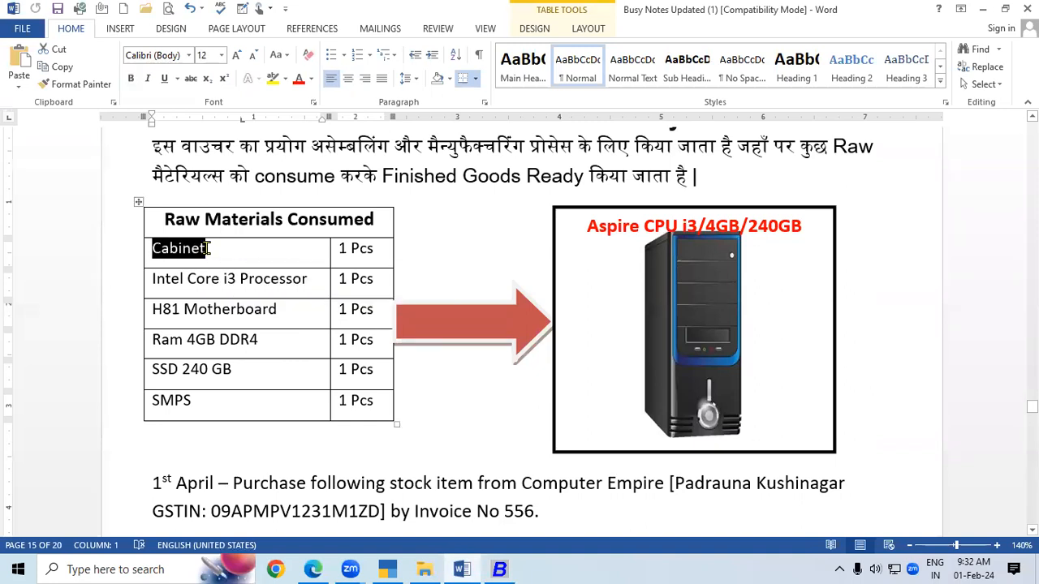
click(500, 569)
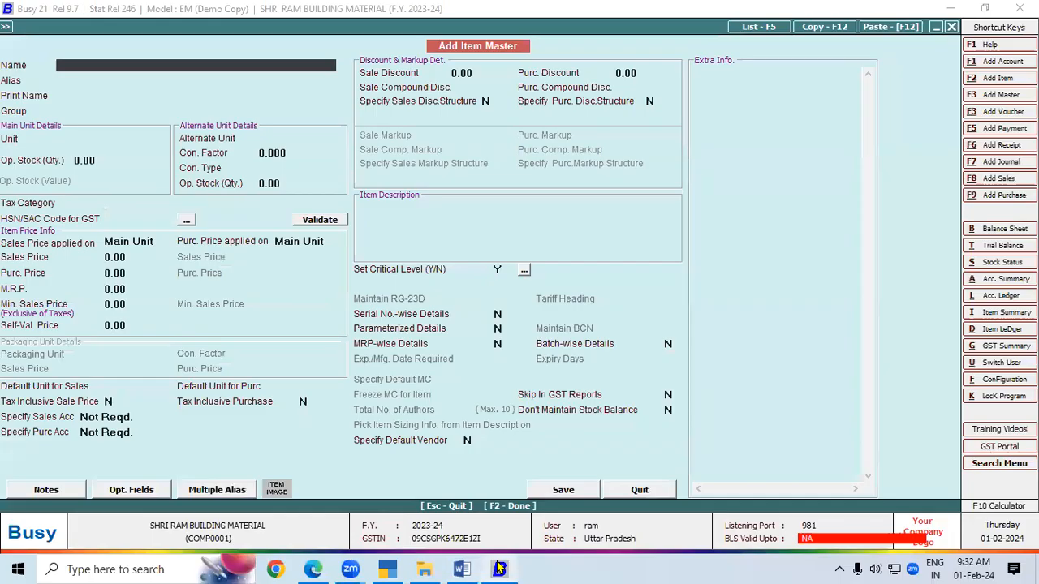
key(ctrl+v)
key(Return)
key(Return)
key(Return)
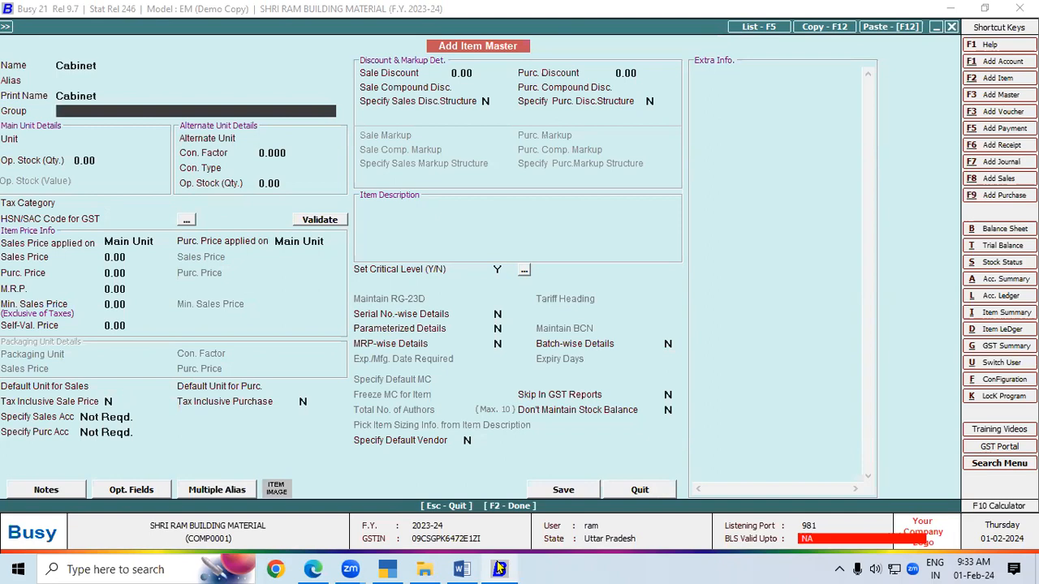
- Start a new item group named CPU Parts from the item's group field and make it a primary group
key(F3)
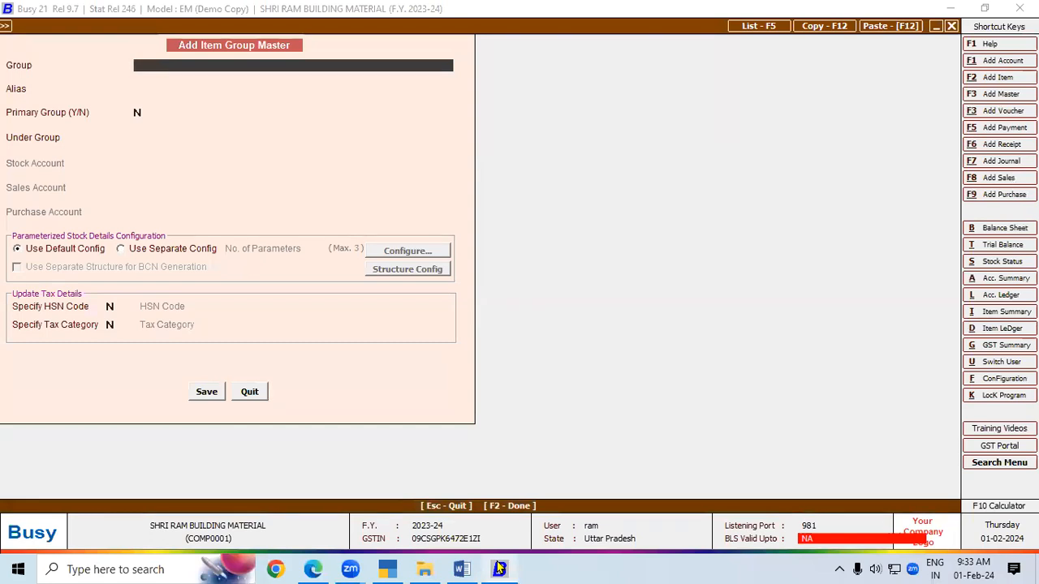
text(CPU Parts)
key(Return)
key(Return)
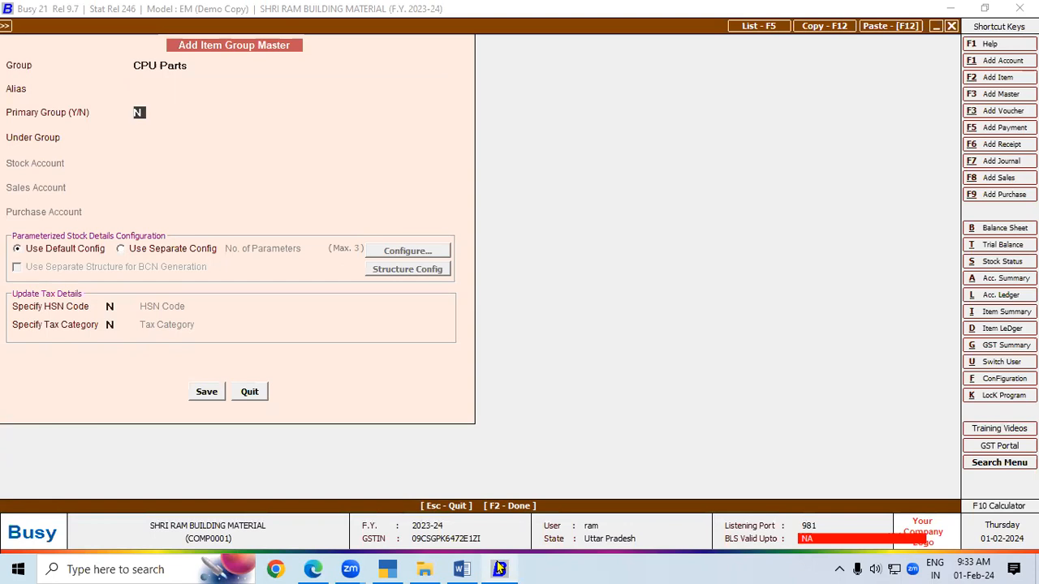
key(Return)
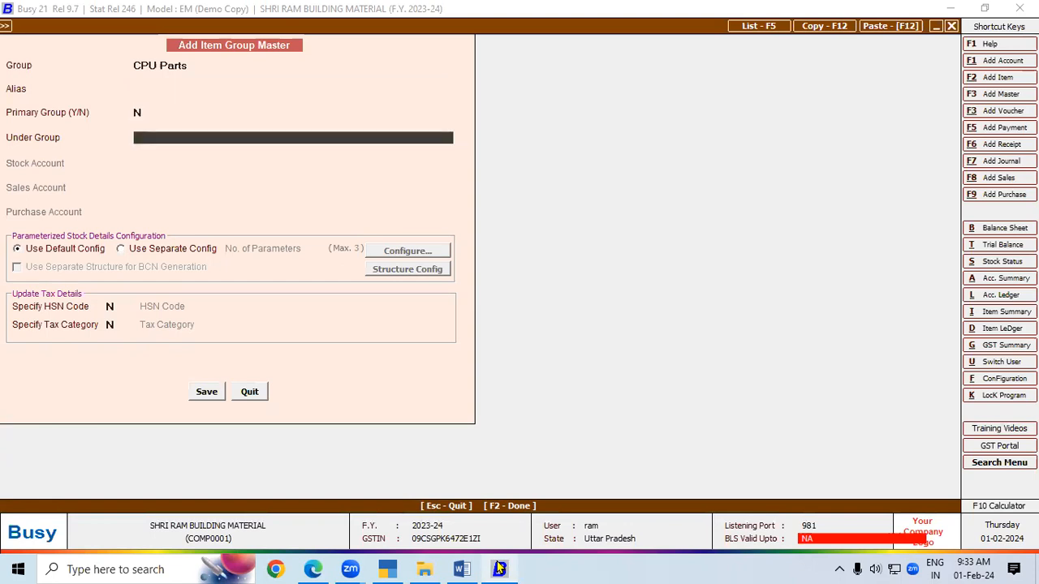
key(Up)
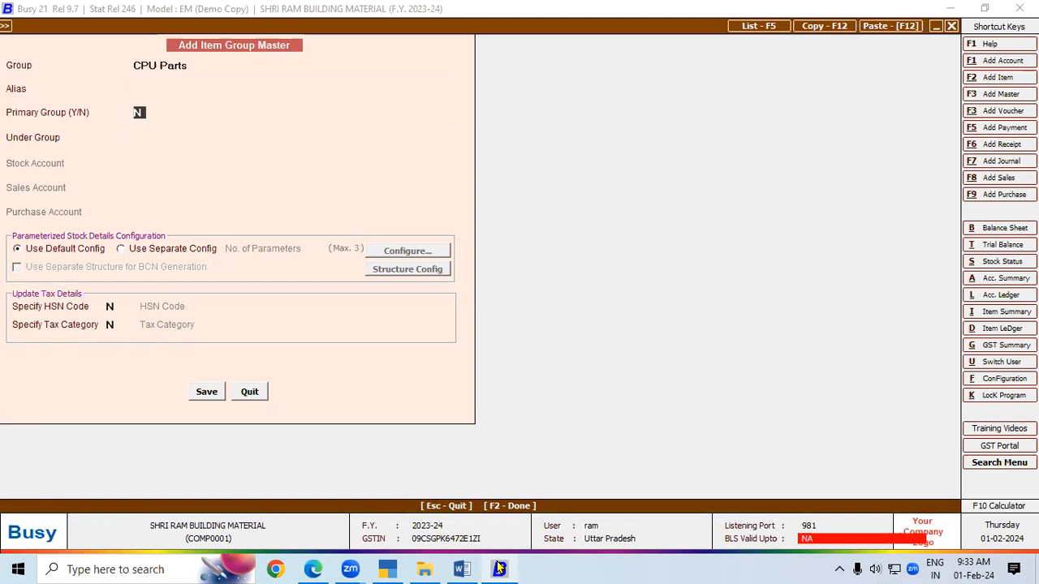
key(y)
key(Return)
- Specify HSN code 8571 and tax category GST 18% for the CPU Parts group, and save the group
key(y)
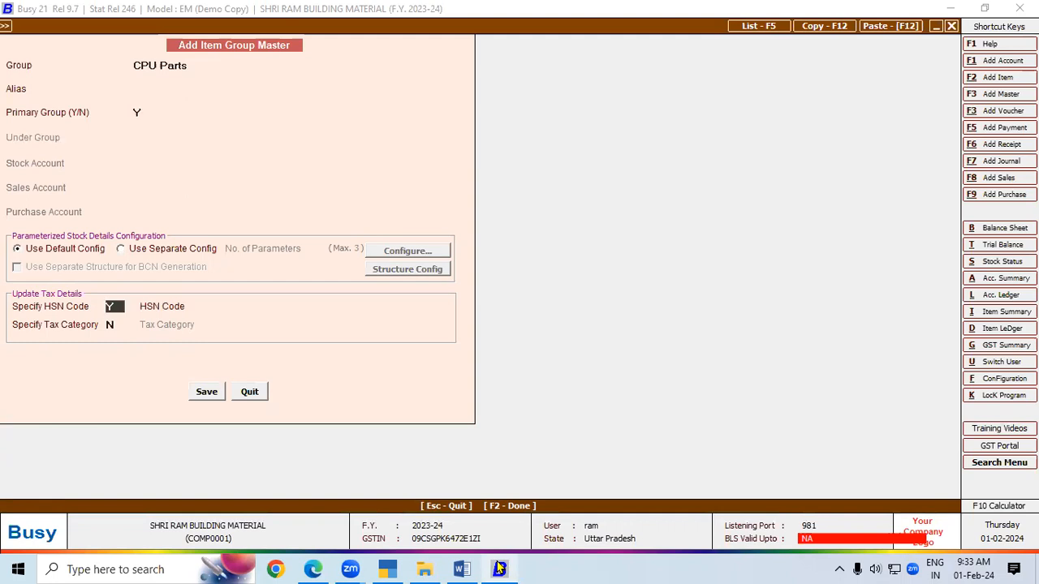
key(Return)
text(8571)
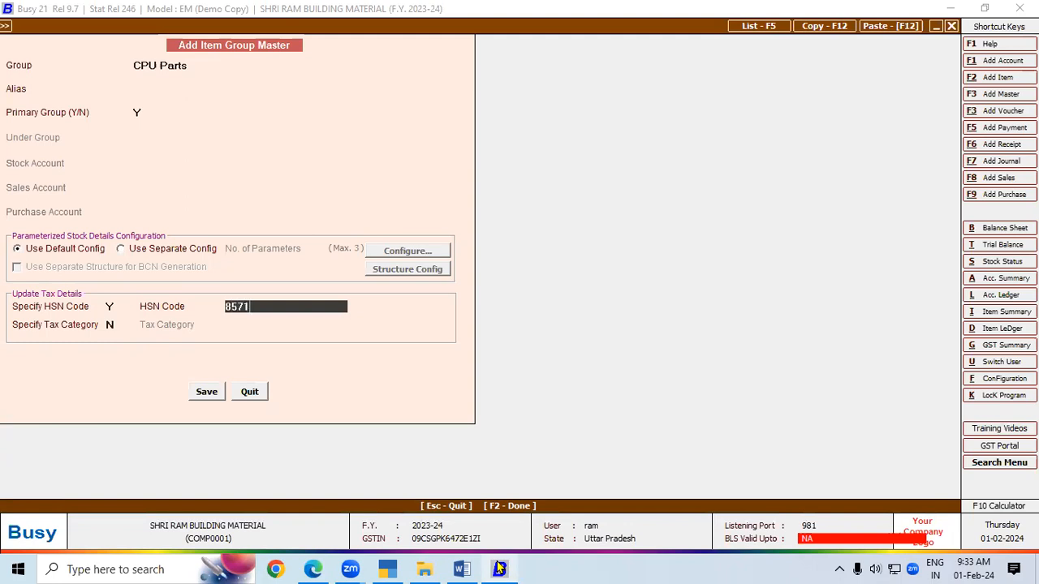
key(Return)
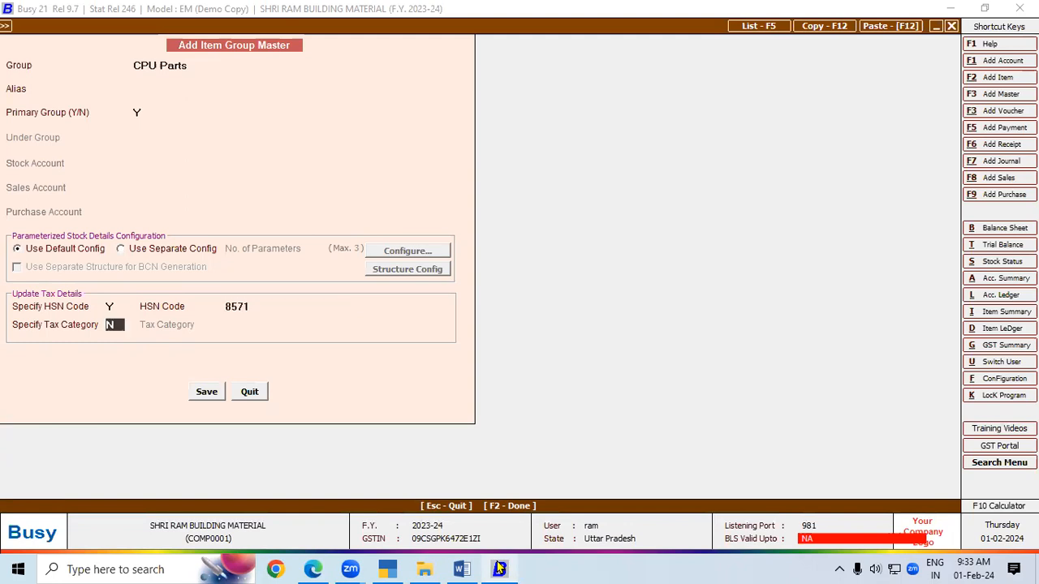
key(y)
key(Return)
text(18)
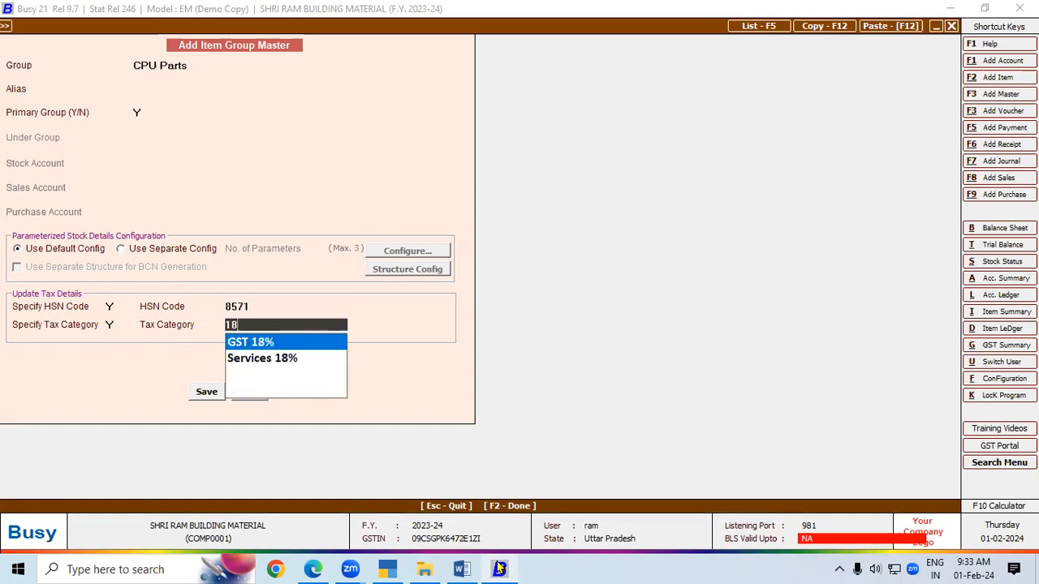
key(Return)
key(Return)
key(Return)
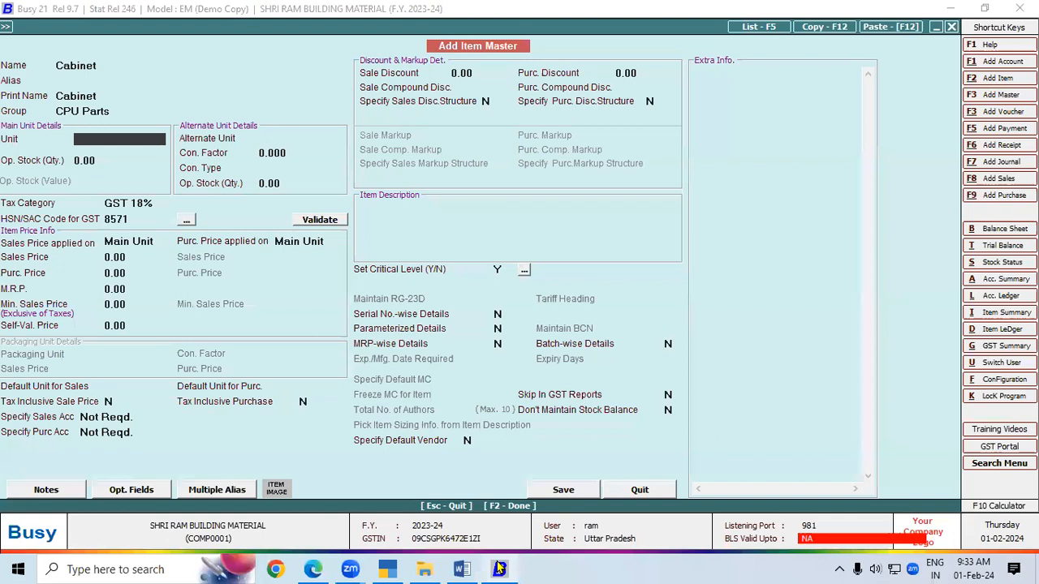
- Set the Cabinet item's unit to Pcs. and save the item master
text(p)
key(Down)
key(Return)
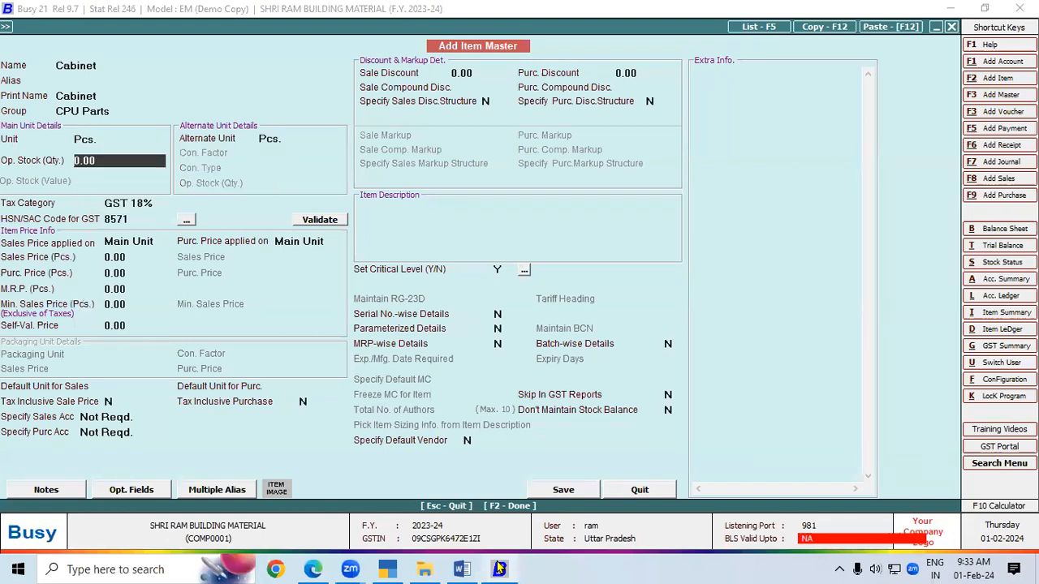
key(F2)
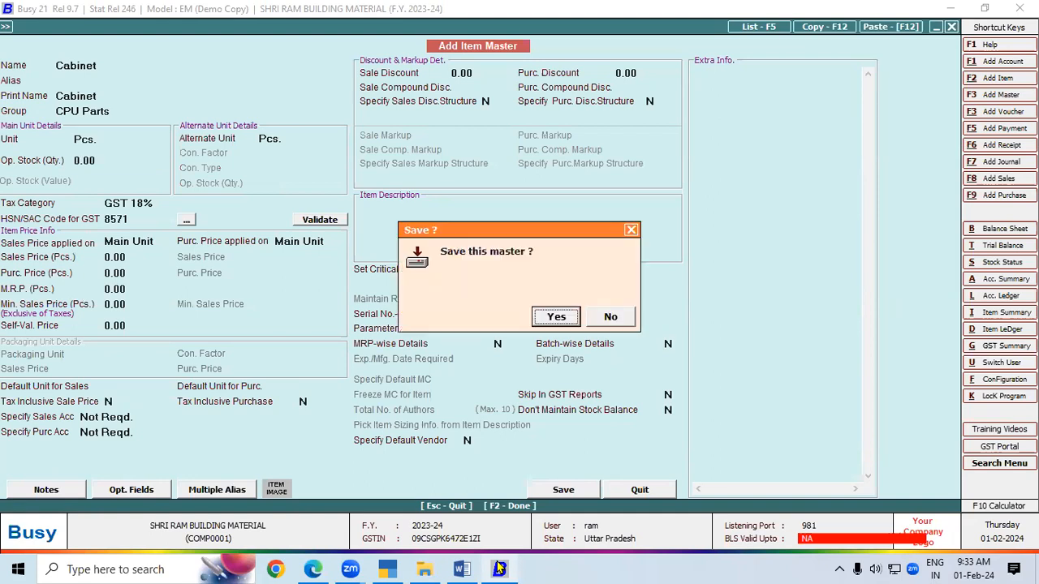
key(Return)
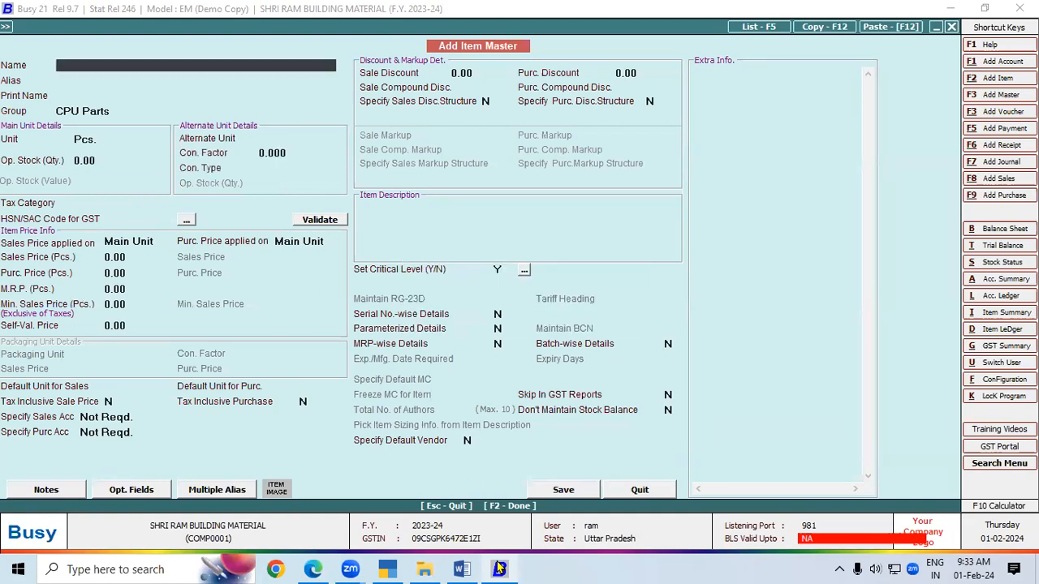
- Create the item "Inter Core i3 Processor" in the CPU Parts group with main and alternate unit Pcs., and save it
click(499, 569)
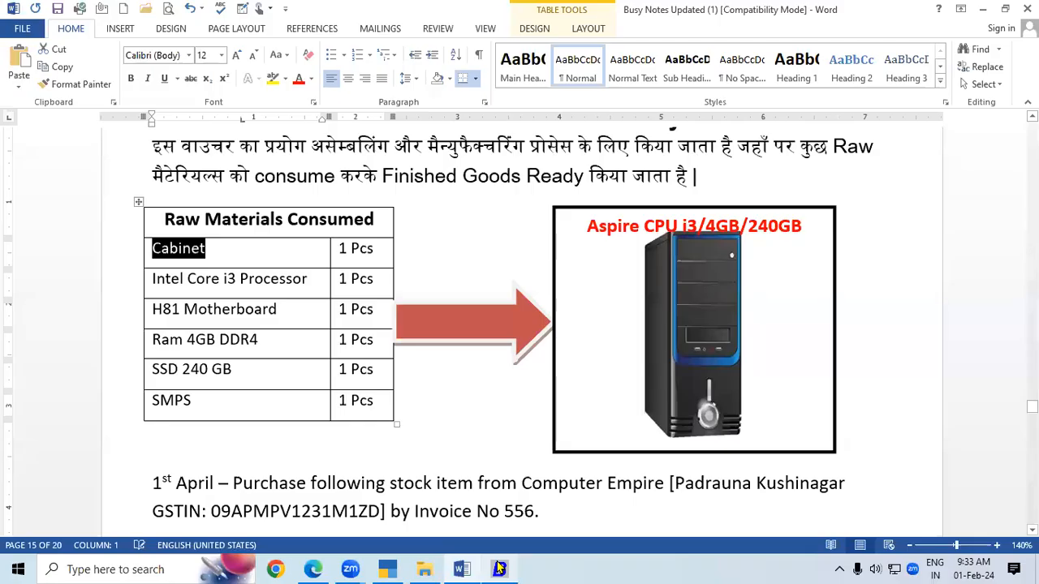
click(499, 569)
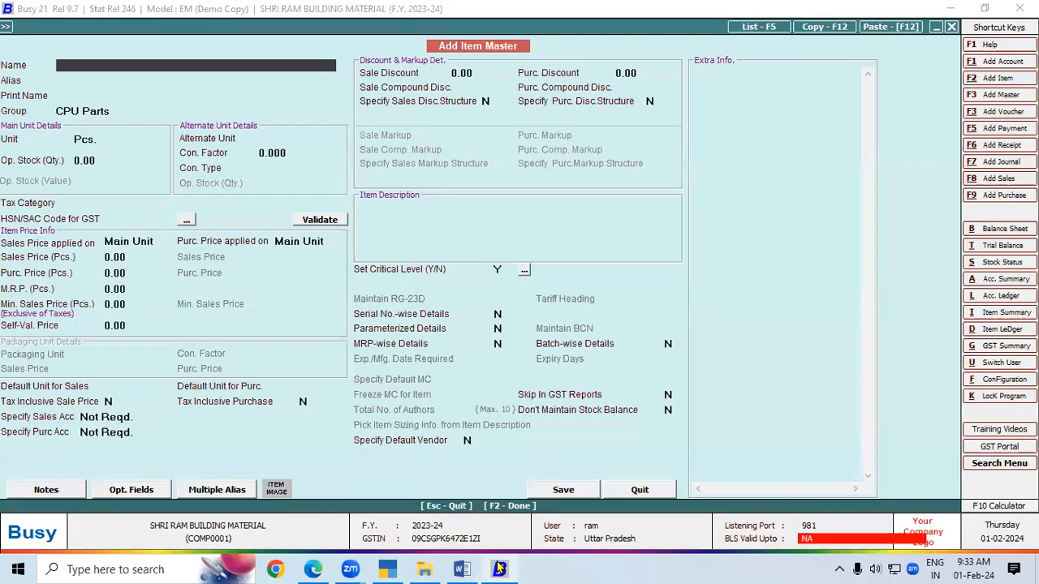
text(Inter Core i3 Pro)
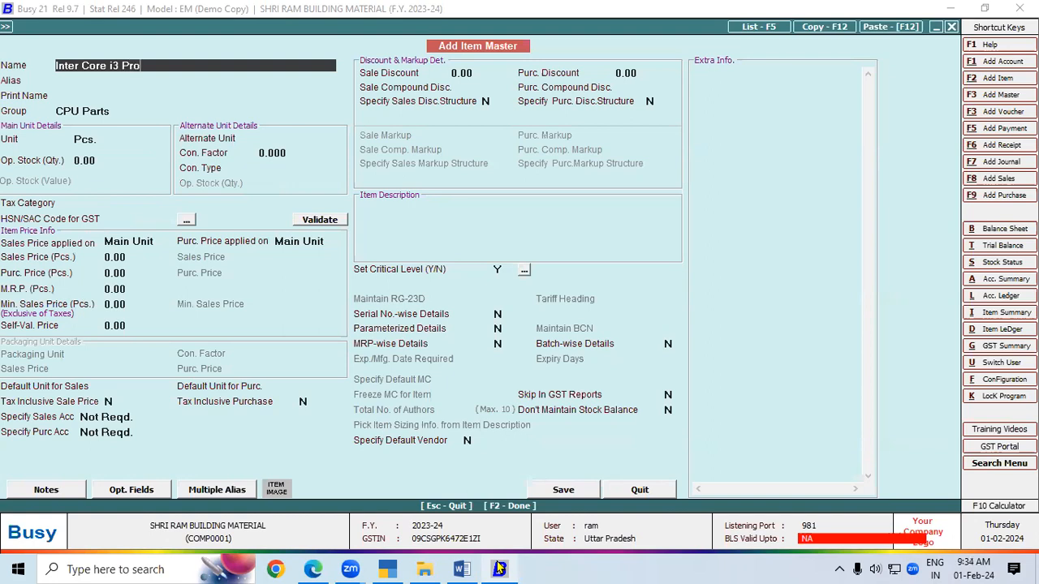
text(cessor)
key(Return)
key(Return)
key(Return)
key(Return)
key(Return)
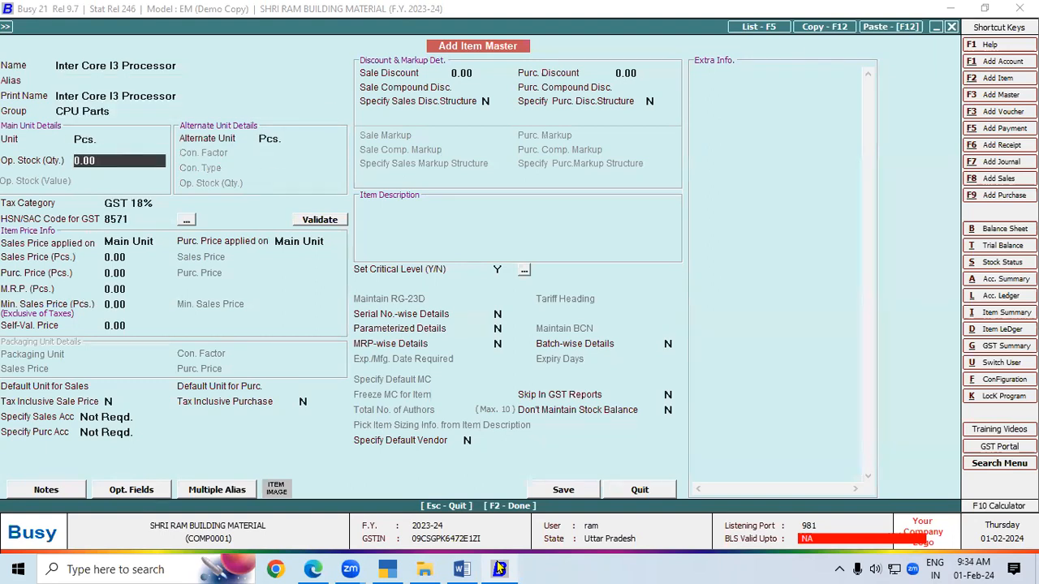
key(F2)
key(Return)
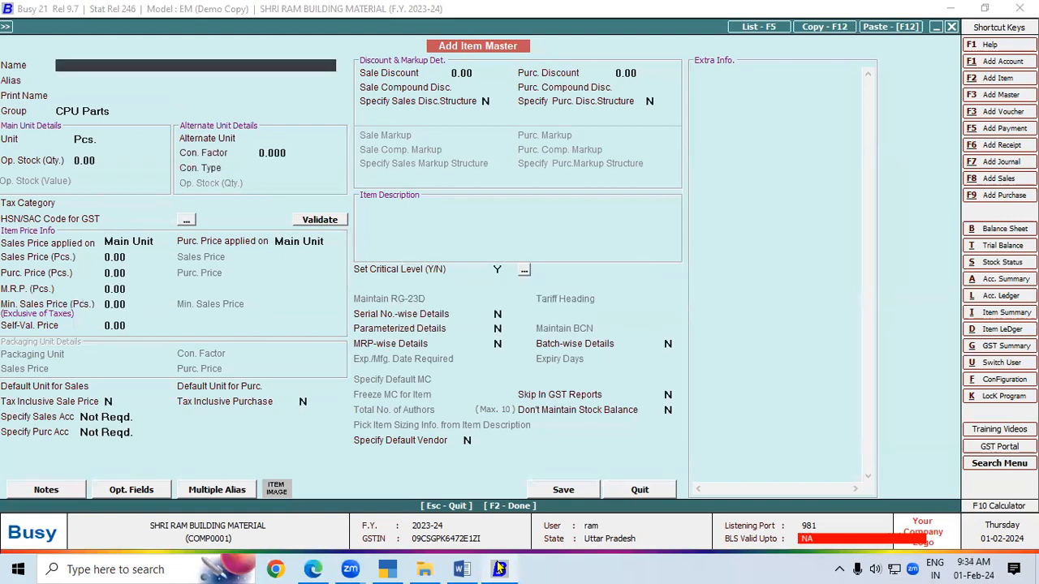
- Check the Word notes for the next raw material and enter "H81 Motherboard" as a new item in the CPU Parts group
click(499, 569)
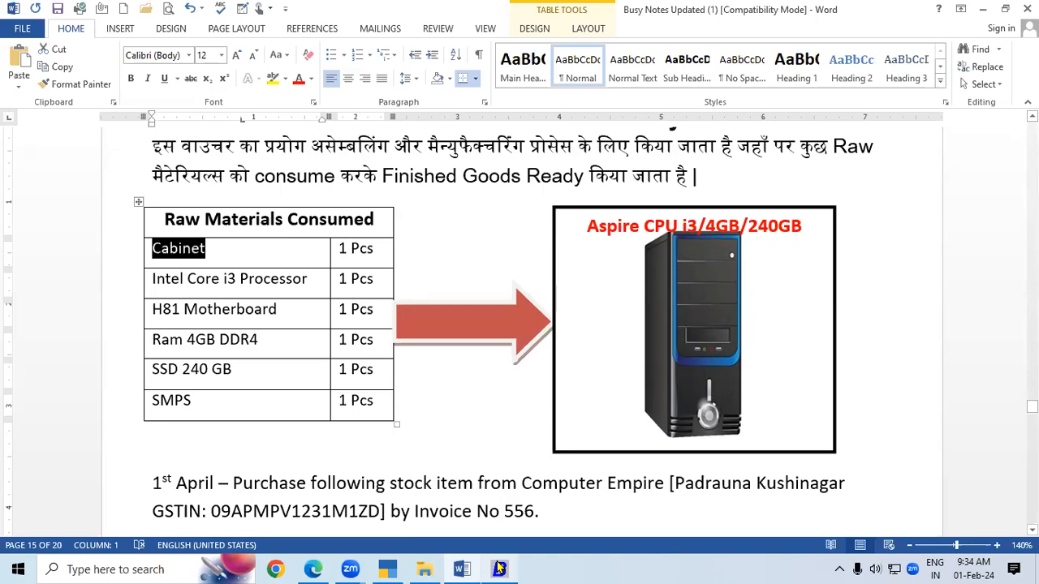
click(499, 569)
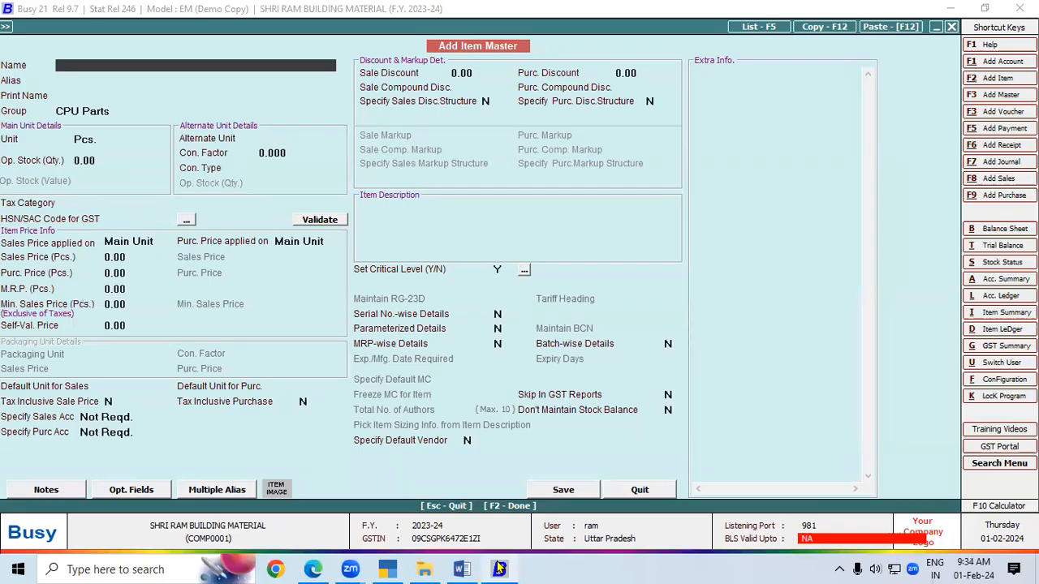
text(H81)
text(Moterboard)
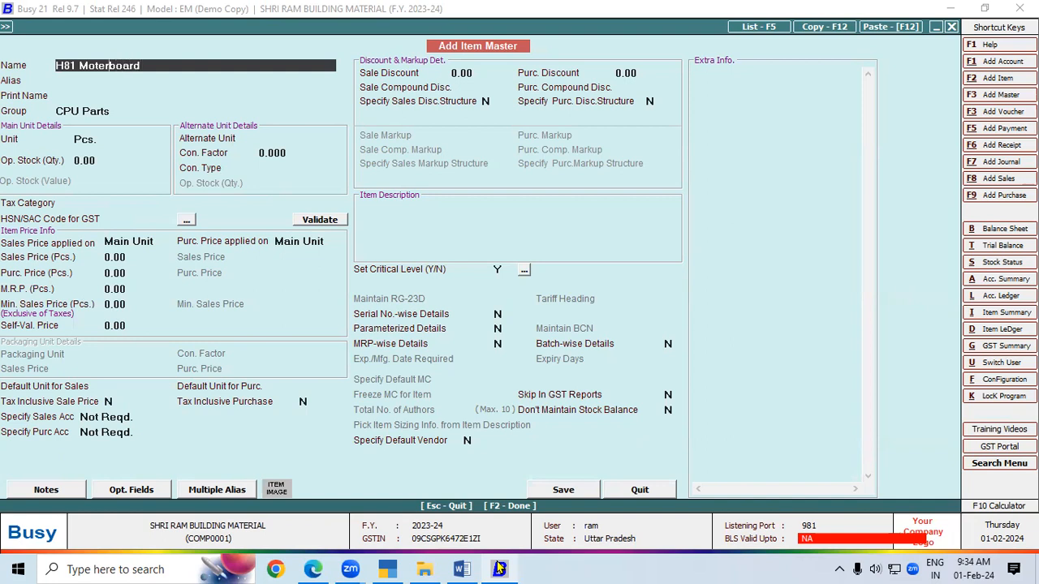
text(h)
key(Return)
key(Return)
key(Return)
key(Return)
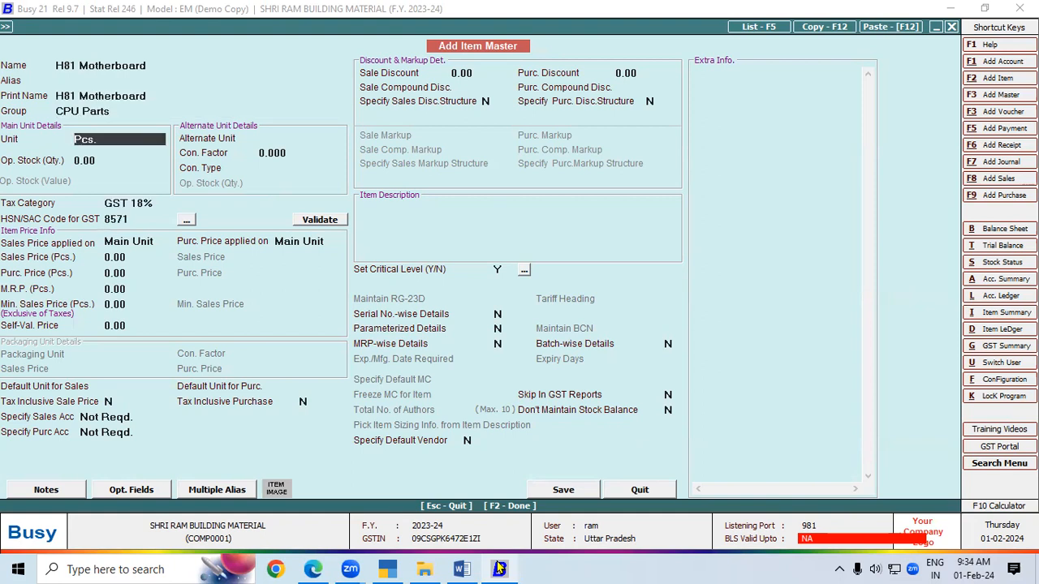
- Try to save the H81 Motherboard item master without an alternate unit
key(F2)
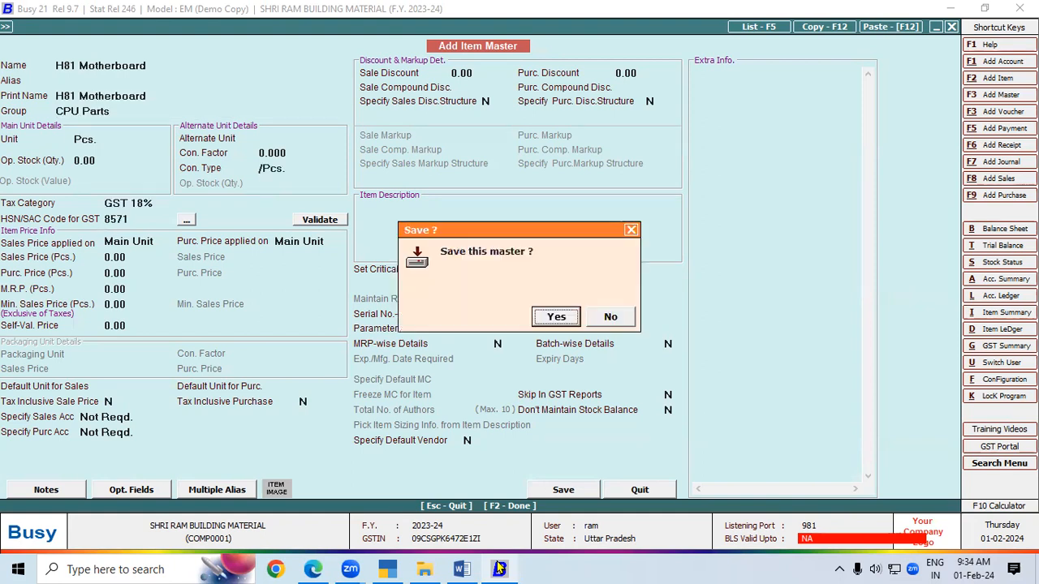
key(Return)
key(Return)
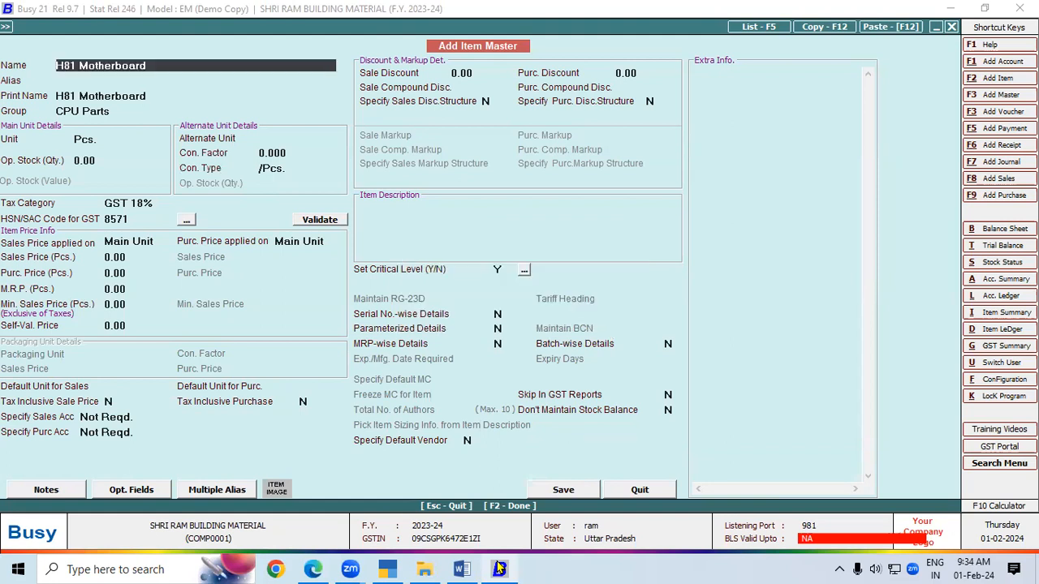
key(Return)
key(Return)
key(Return)
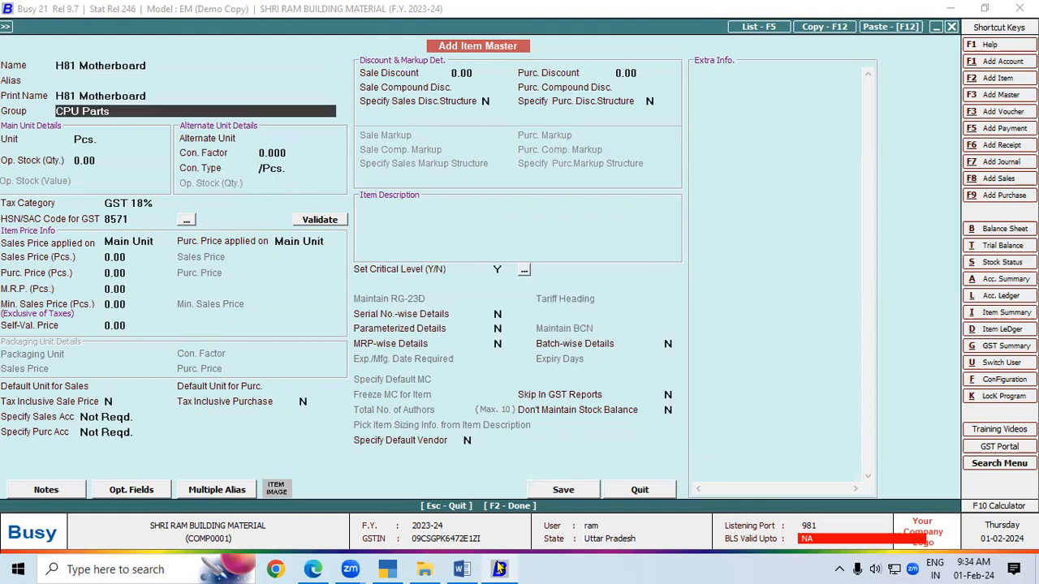
key(F2)
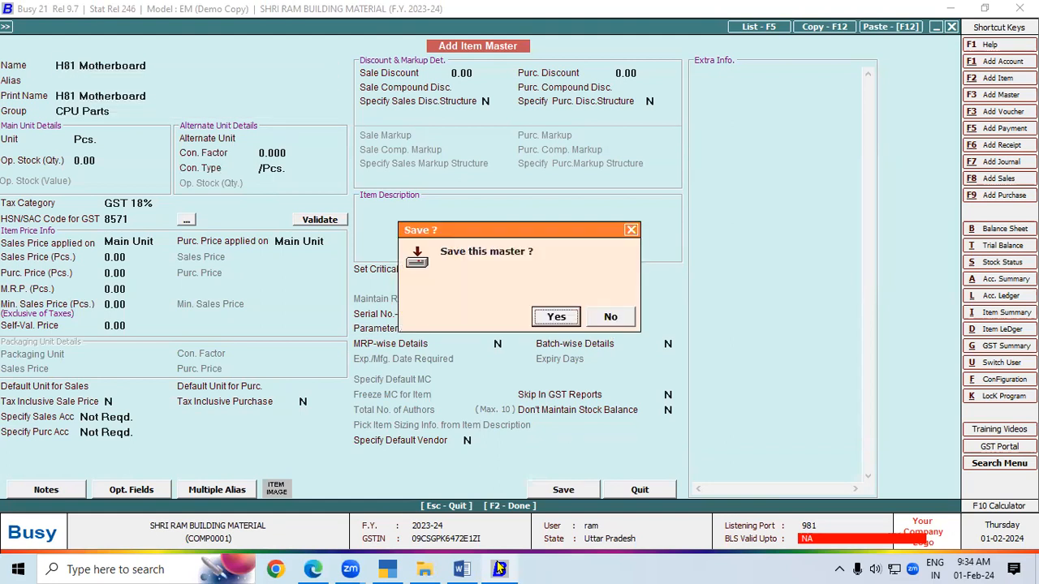
key(Return)
key(Return)
- Set the H81 Motherboard item's alternate unit to Pcs. and save the item master
key(Return)
key(Return)
key(Return)
key(Return)
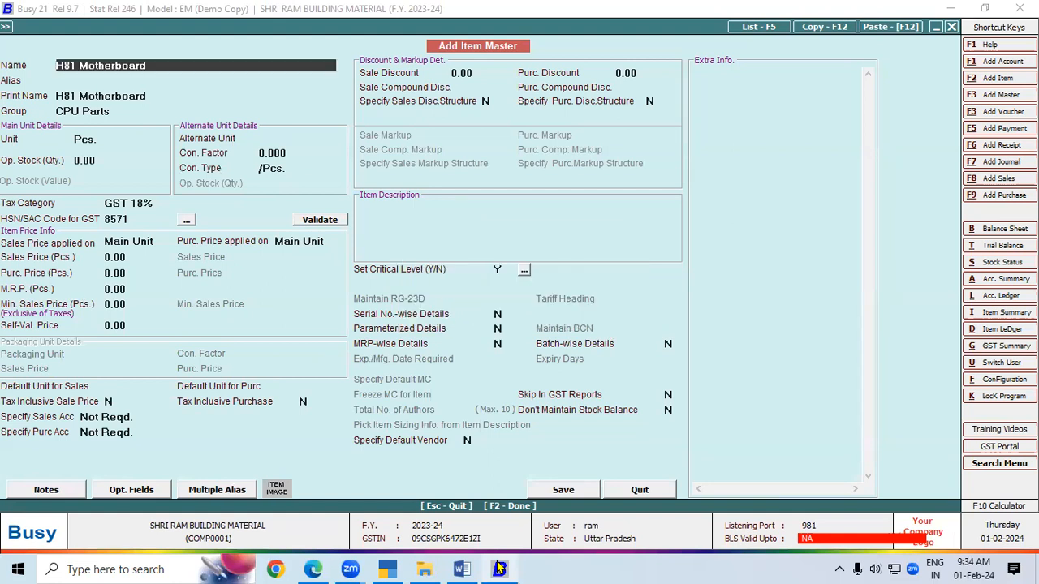
key(Return)
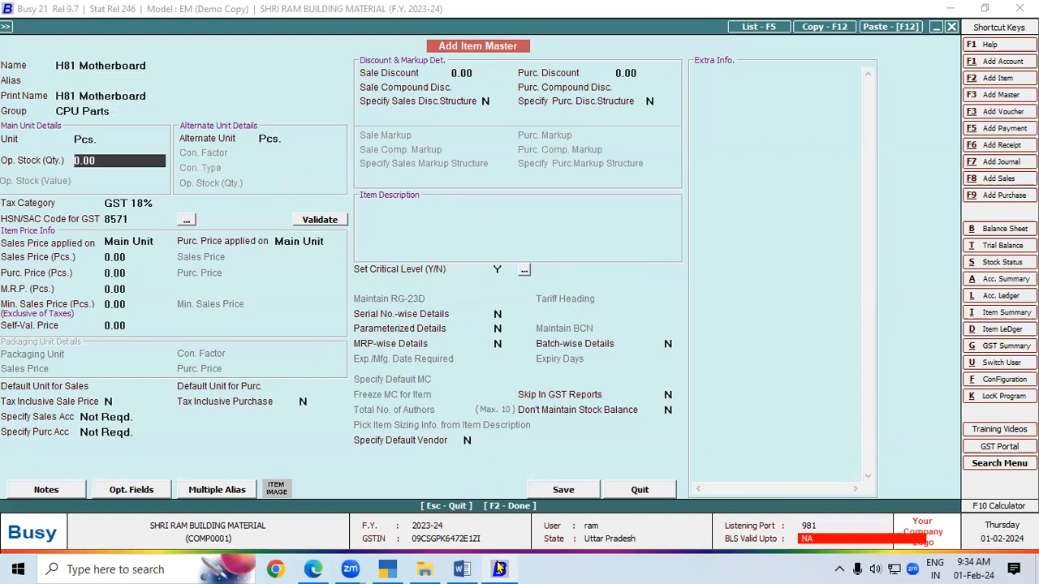
key(Return)
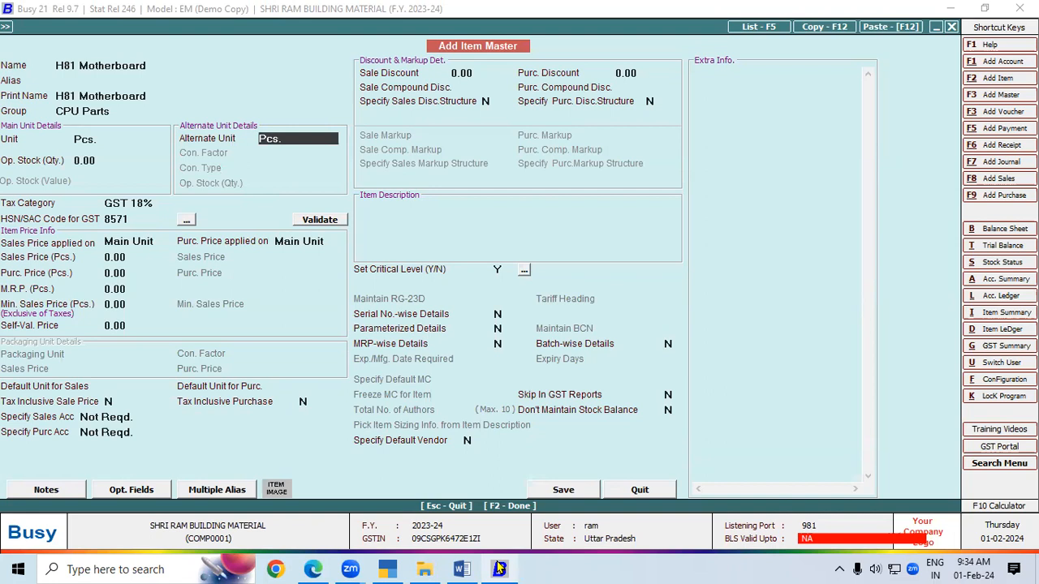
key(F2)
key(Return)
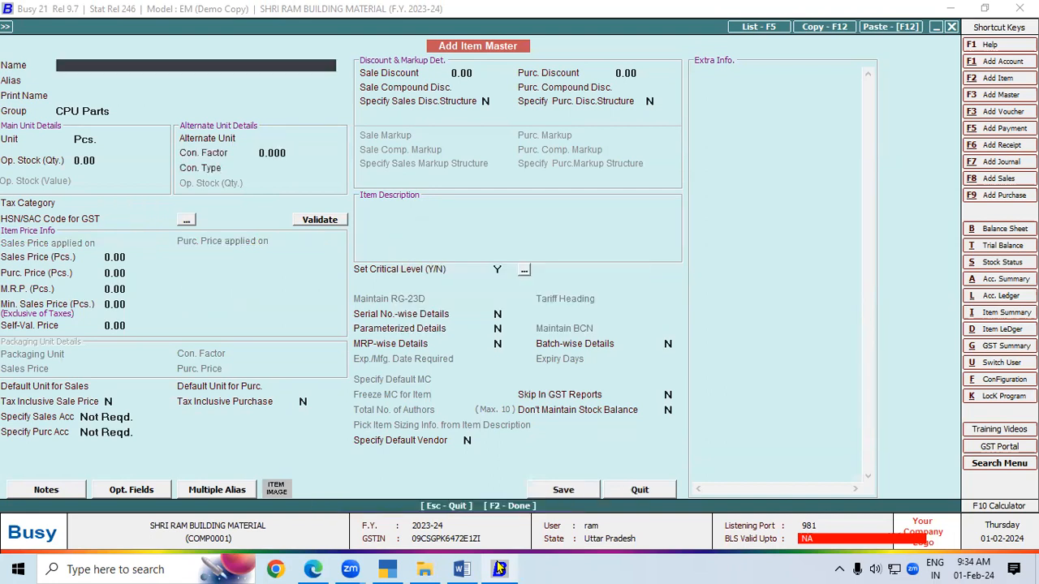
- Create the item "Ram 4GB DDR4" in the CPU Parts group with main and alternate unit Pcs., and save it
click(500, 569)
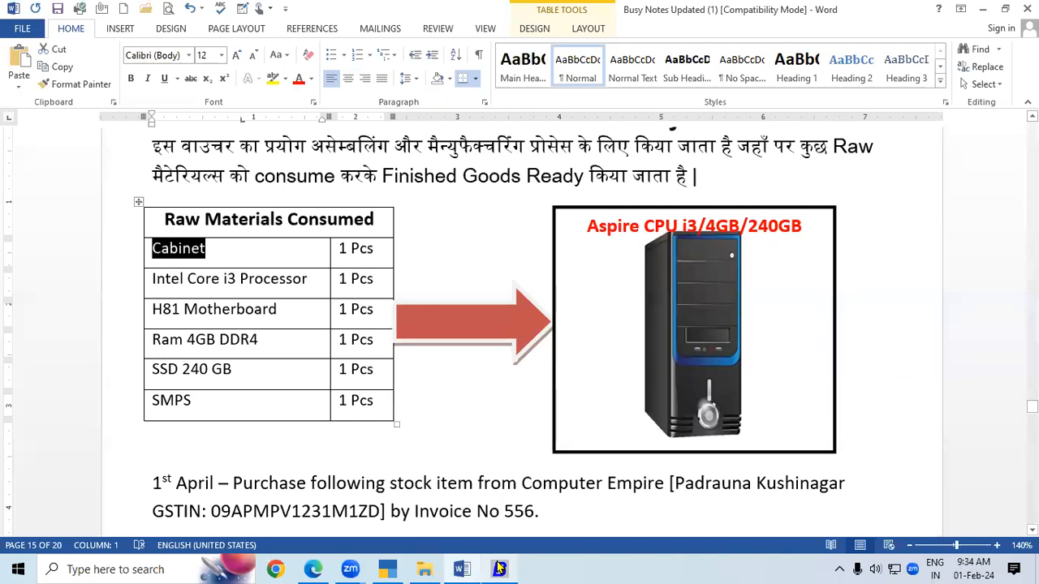
click(500, 569)
text(Ram)
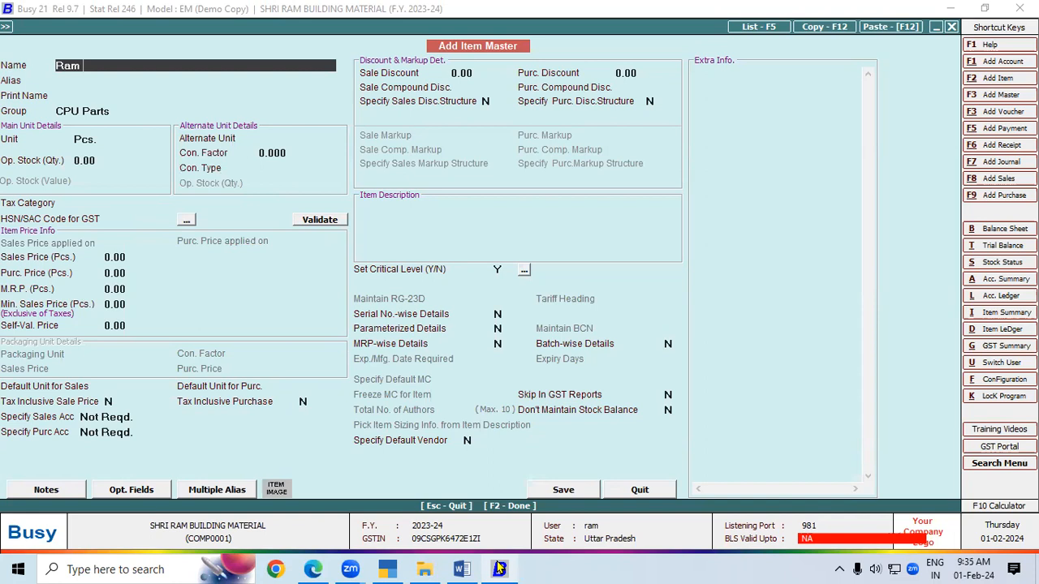
text( 4GB DDR4)
key(Return)
key(Return)
key(Return)
key(Return)
key(Return)
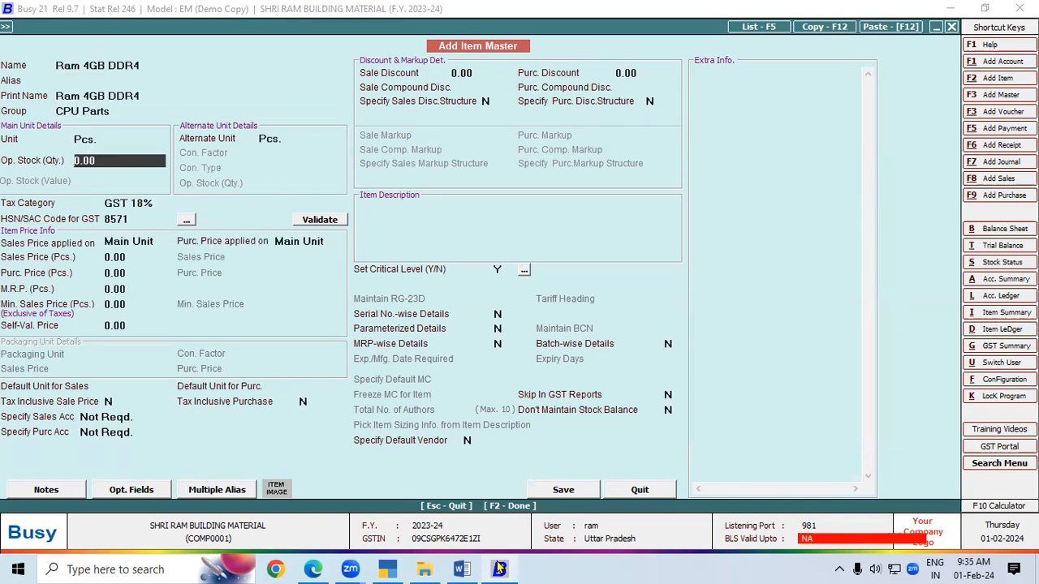
key(F2)
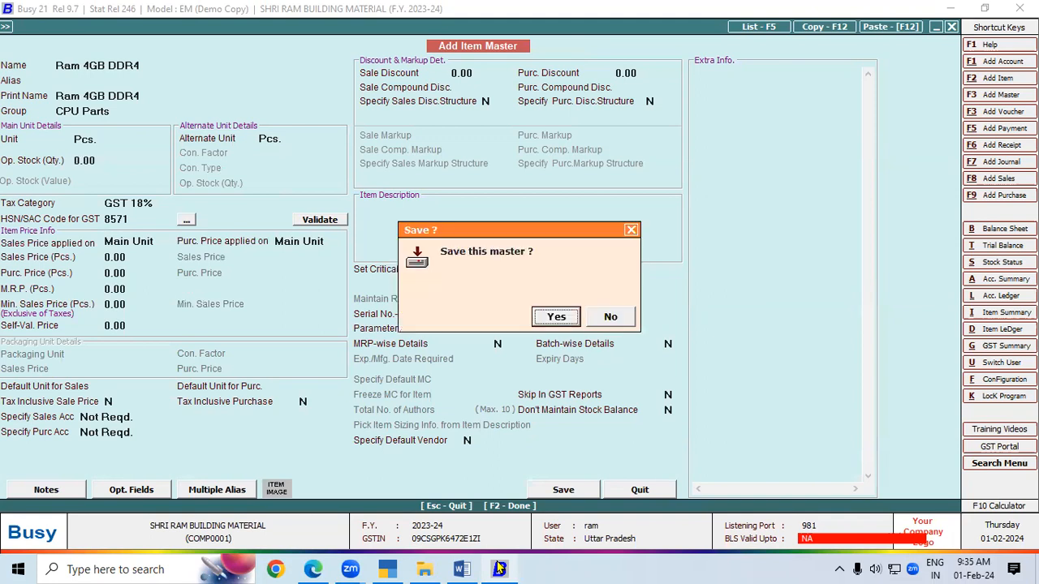
key(Return)
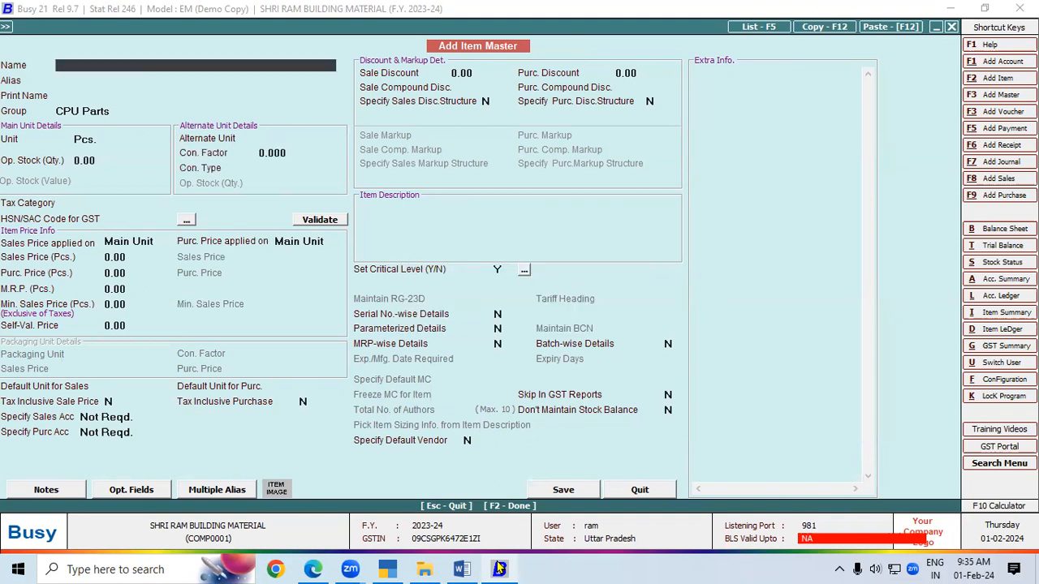
- Create the item "SSD 240GB" in the CPU Parts group with main and alternate unit Pcs., and save it
click(499, 569)
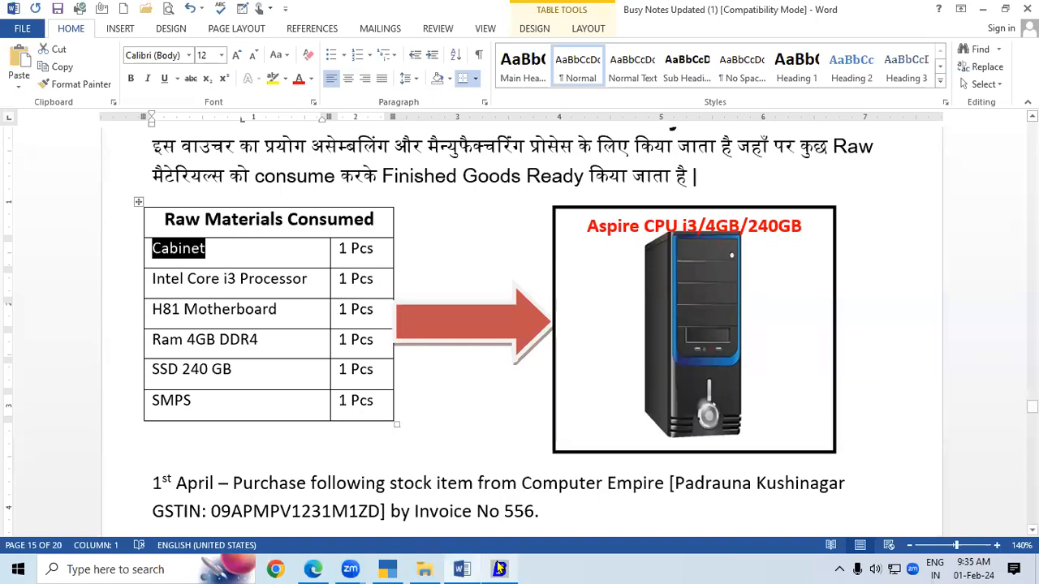
click(499, 569)
text(SSD 240GB)
key(Return)
key(Return)
key(Return)
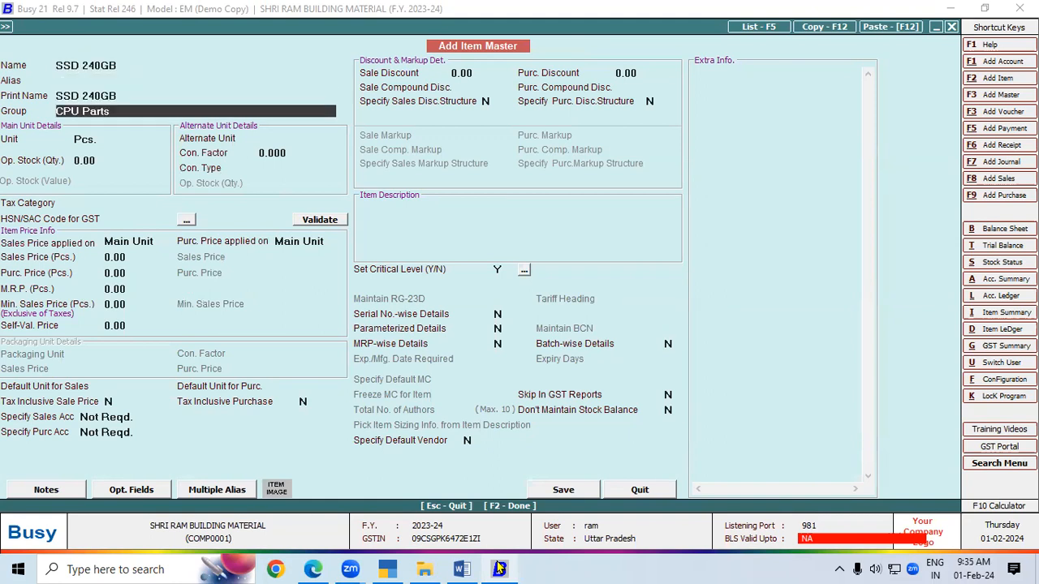
key(Return)
key(Return)
key(Return)
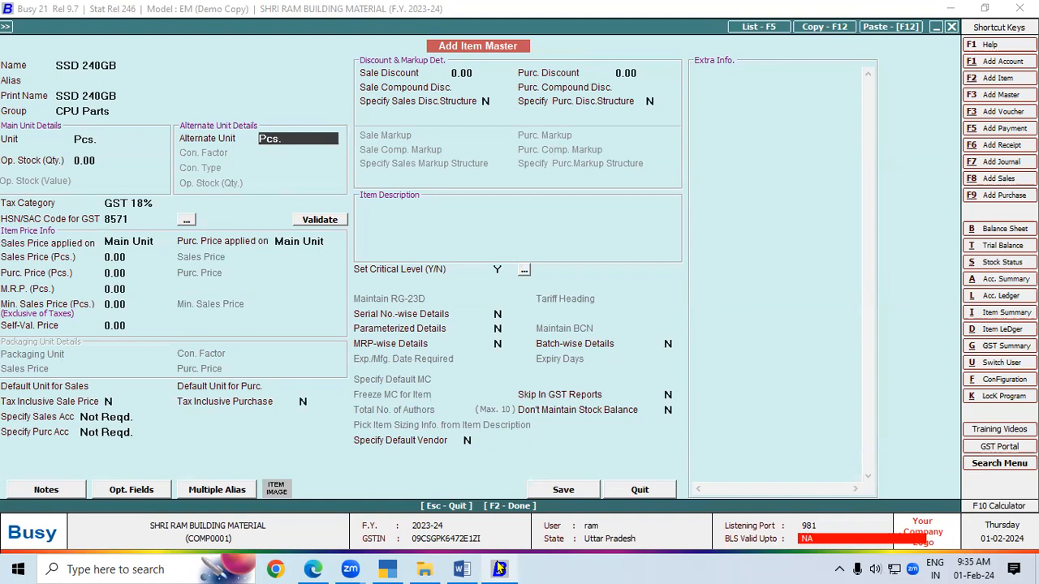
key(F2)
key(Return)
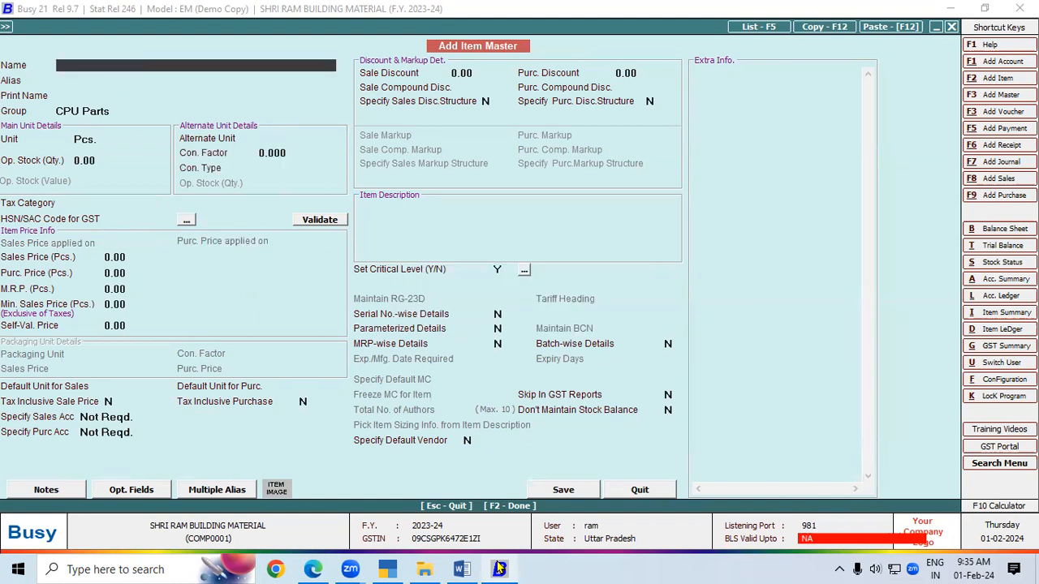
- Create the item "SMPS" in the CPU Parts group with main and alternate unit Pcs., and save it
click(499, 569)
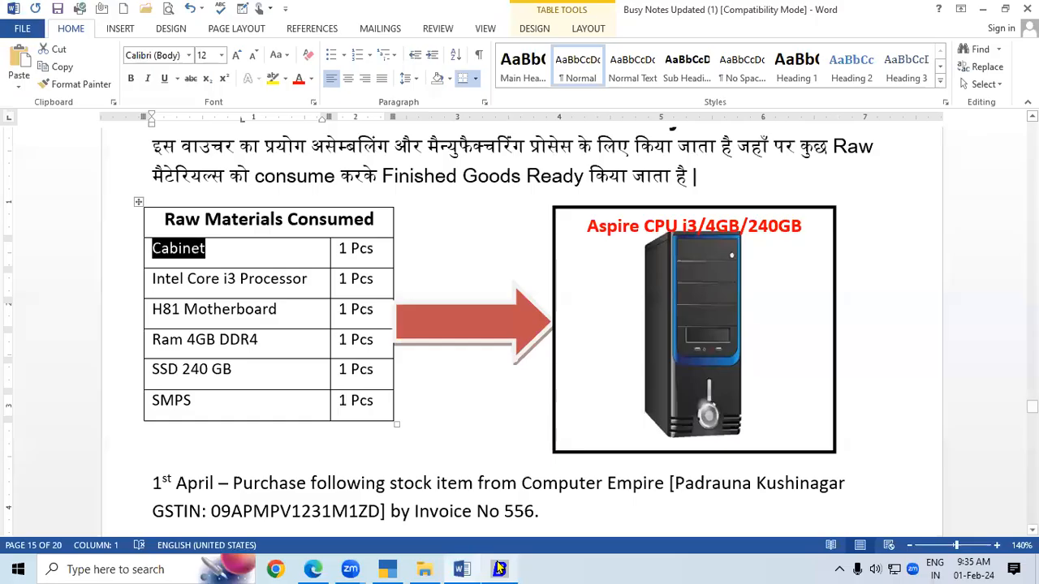
click(500, 569)
text(SMPS)
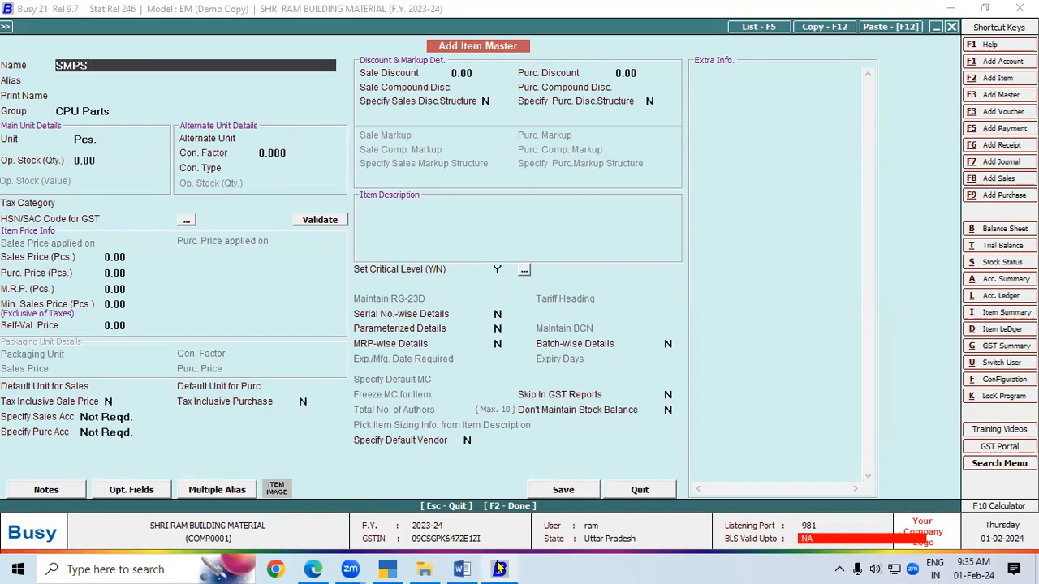
key(Return)
key(Return)
key(Return)
key(Return)
key(Return)
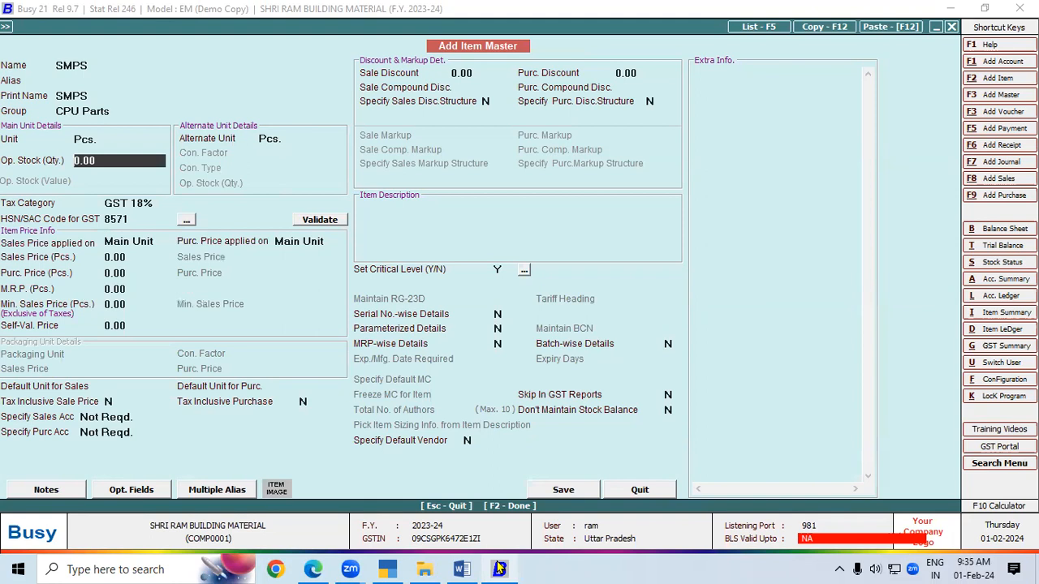
key(F2)
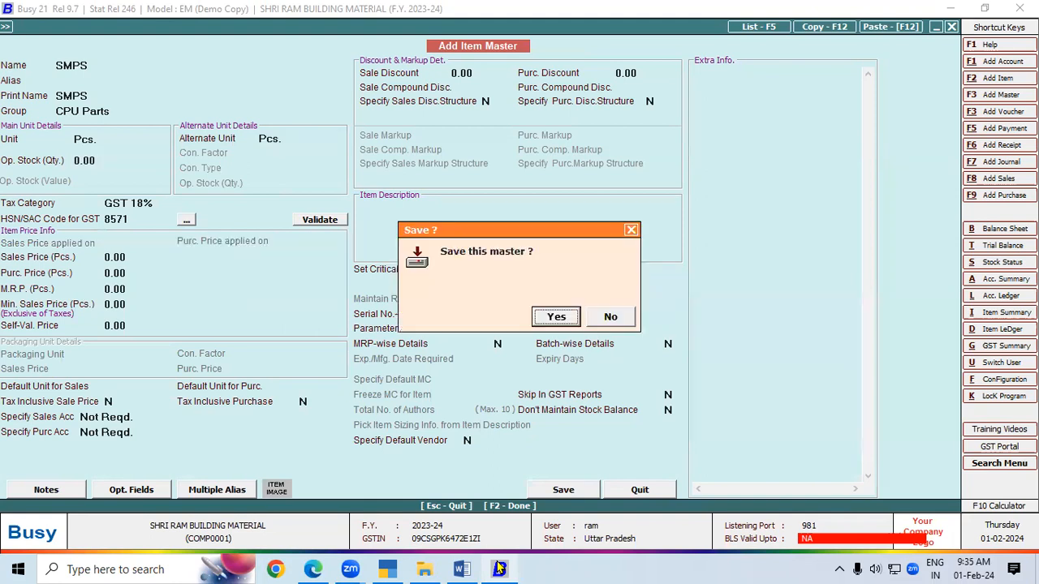
key(Return)
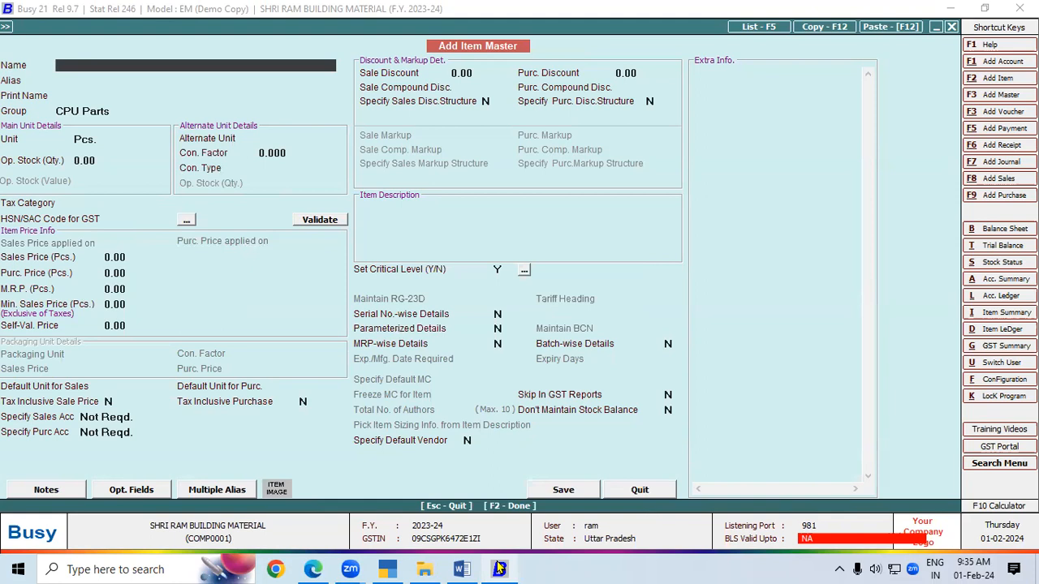
- Switch to the Word notes and select the supplier name "Computer Empire" in the 1st April purchase entry
click(461, 569)
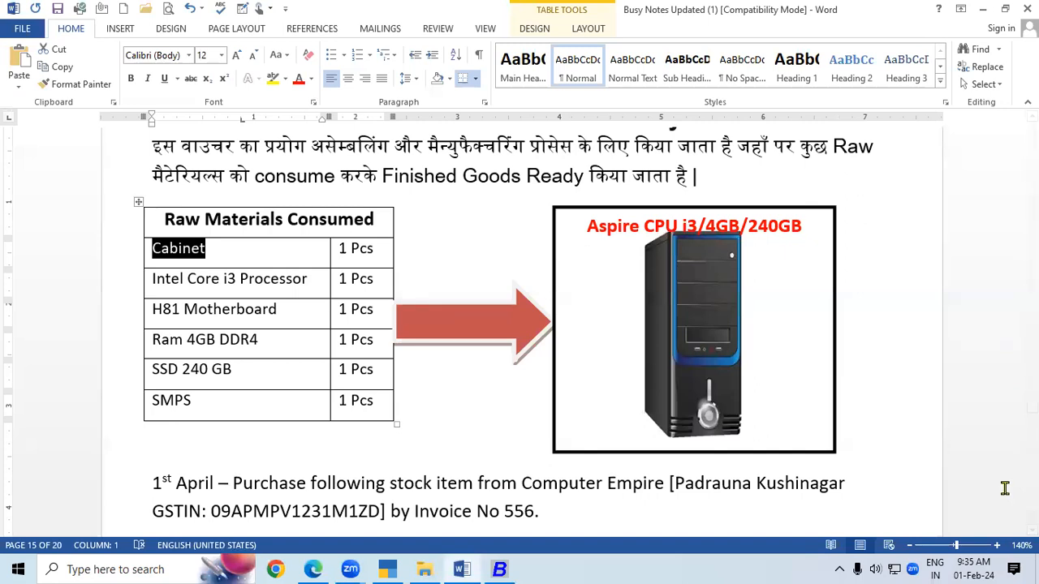
key(ctrl+2)
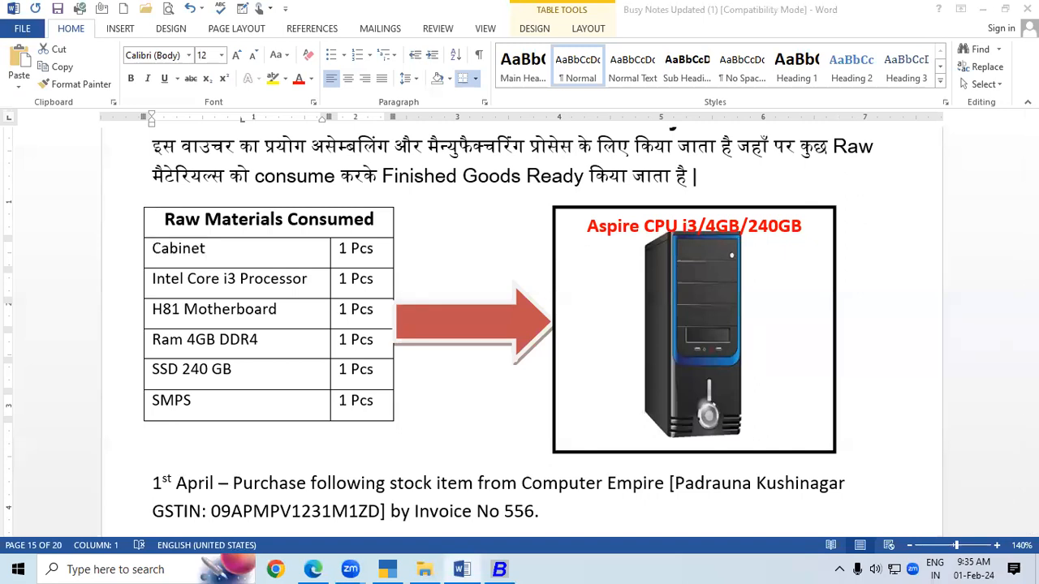
key(Escape)
scroll(520, 329, down, 2)
scroll(520, 330, down, 5)
scroll(520, 330, down, 1)
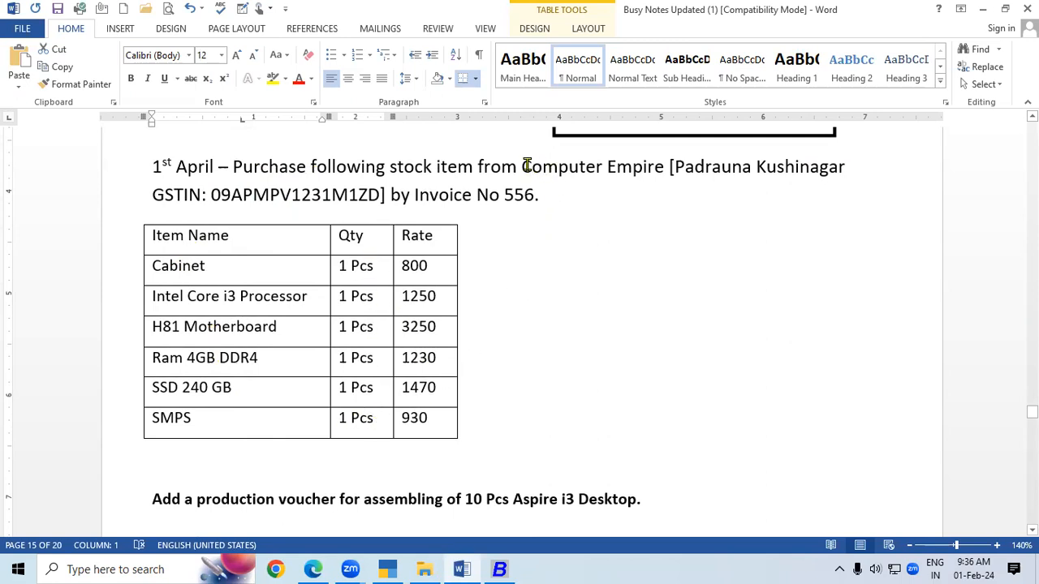
drag(523, 166, 665, 168)
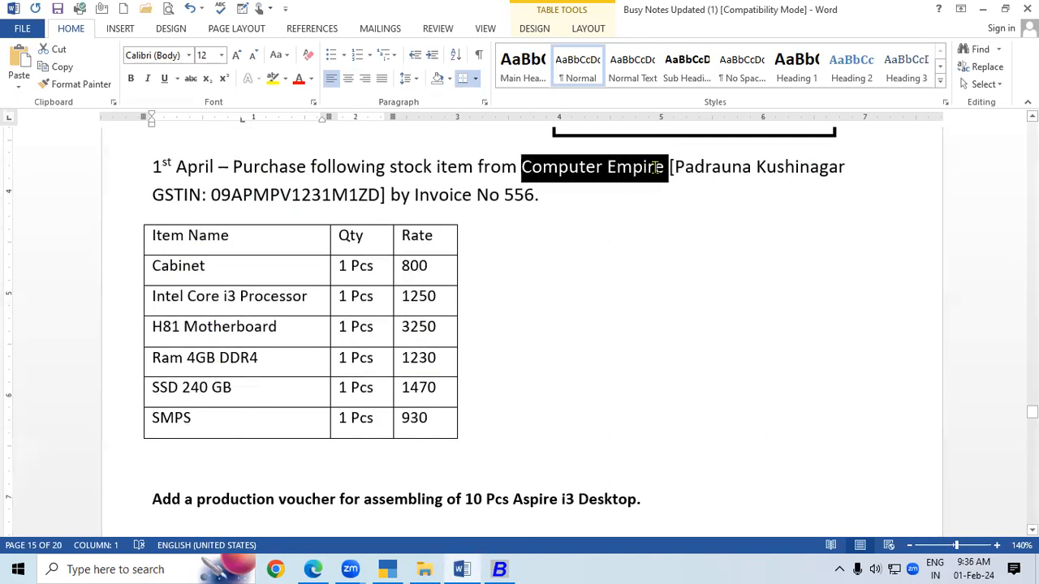
- Set the quantity of all six items in the 1st April purchase table to 10 Pcs
click(344, 266)
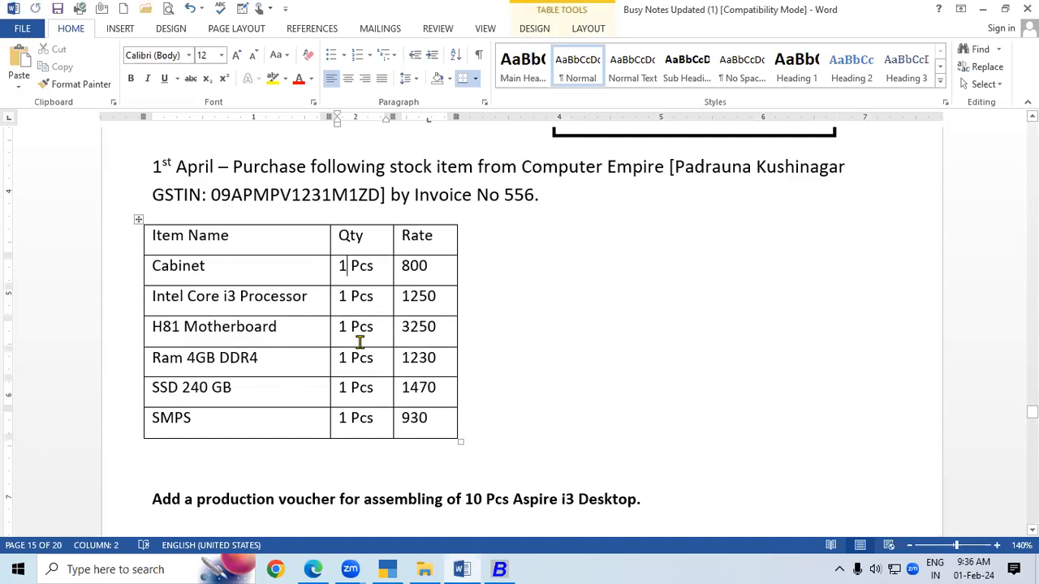
text(0)
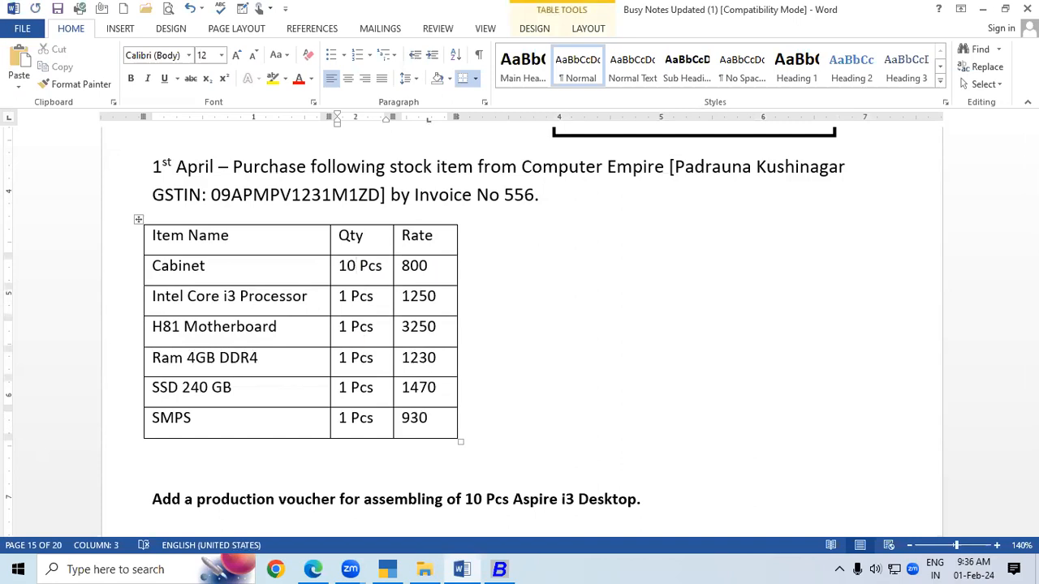
click(349, 295)
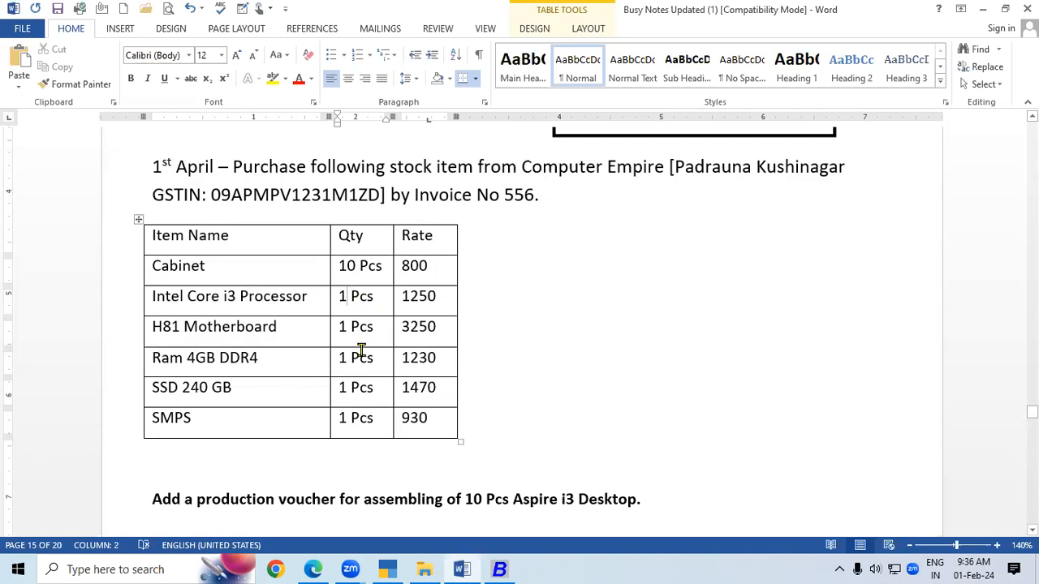
text(0)
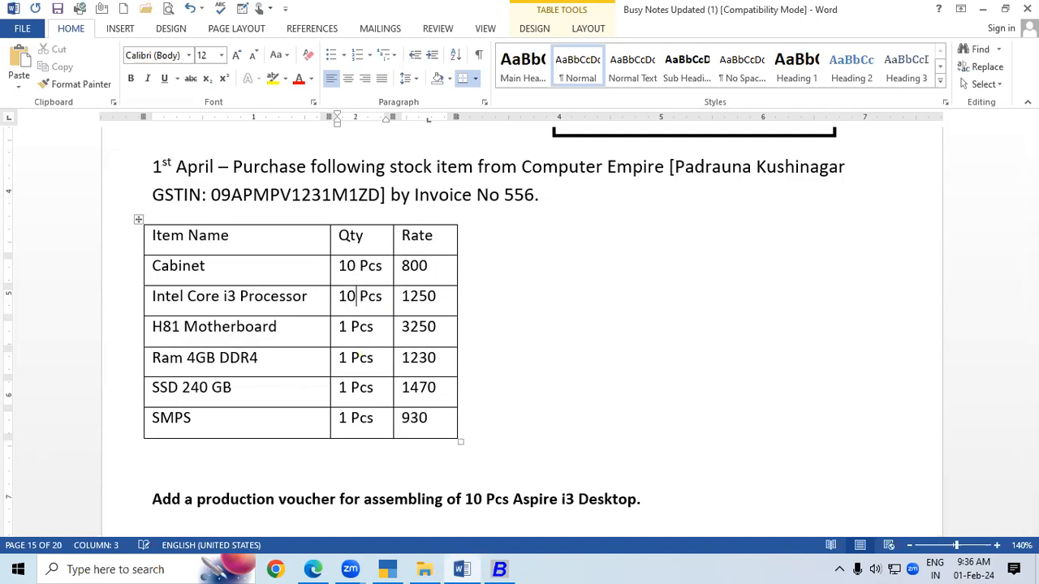
click(347, 327)
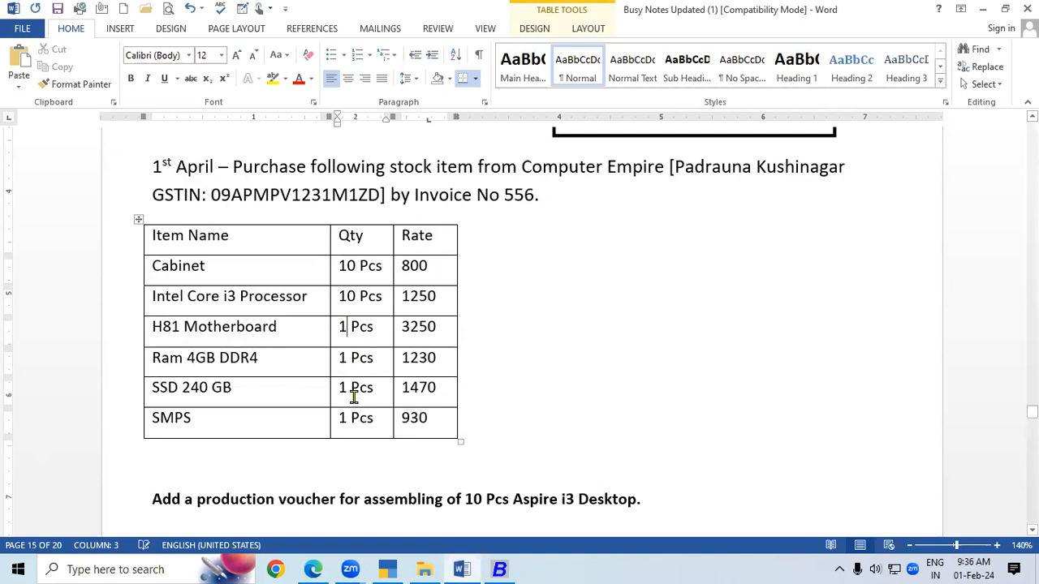
text(0)
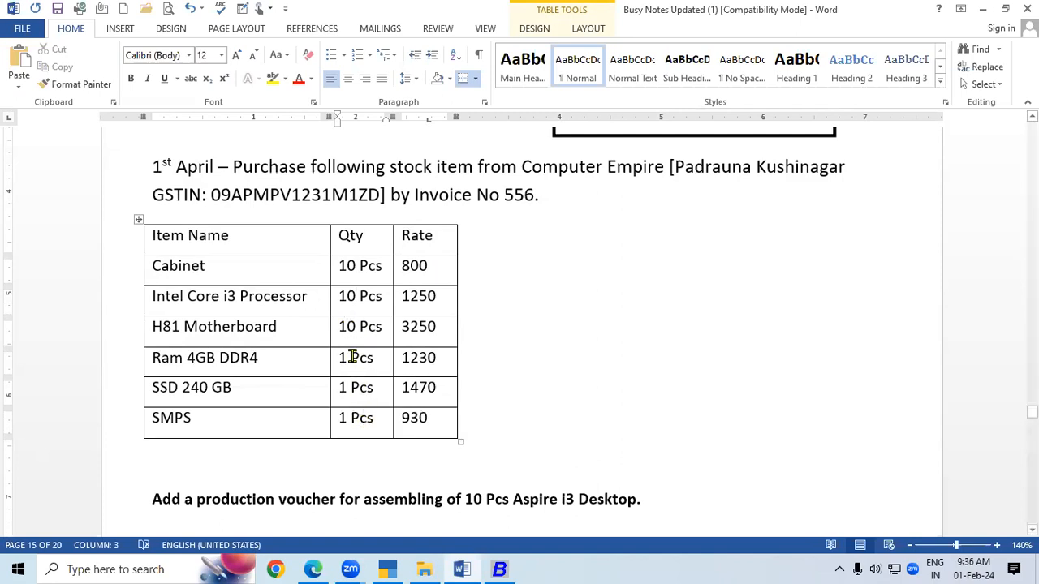
text(0)
click(346, 388)
key(Delete)
text(0)
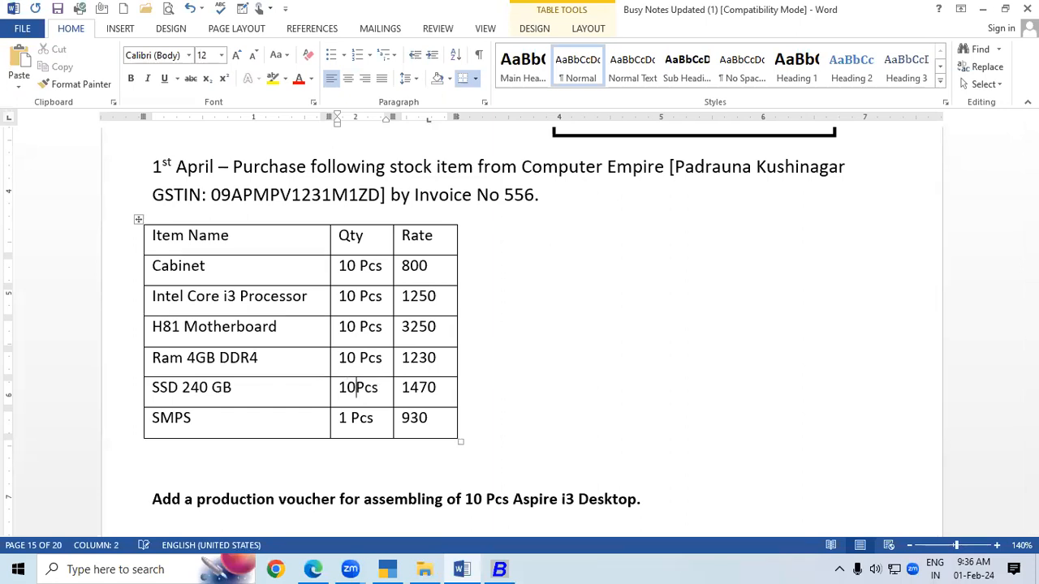
click(345, 417)
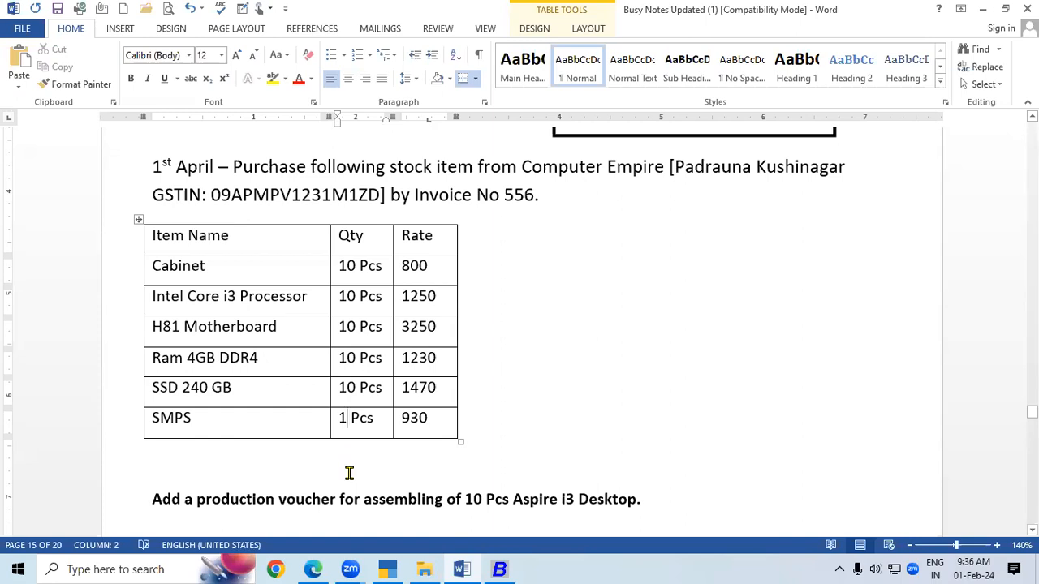
text(0)
- Switch to Busy 21, close the blank item form and start a new GST-series purchase voucher dated 01-04-2023
click(497, 569)
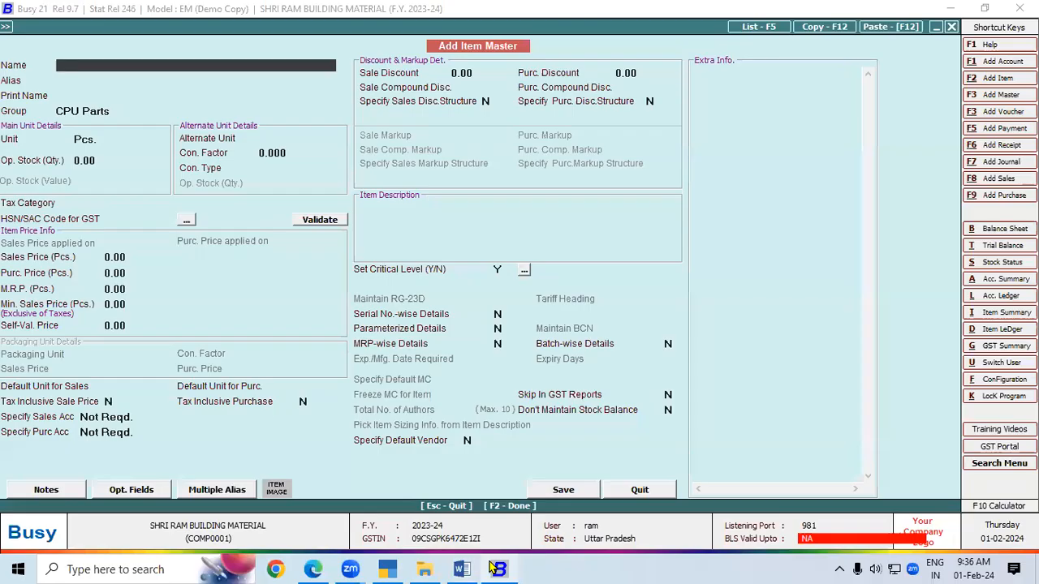
key(Escape)
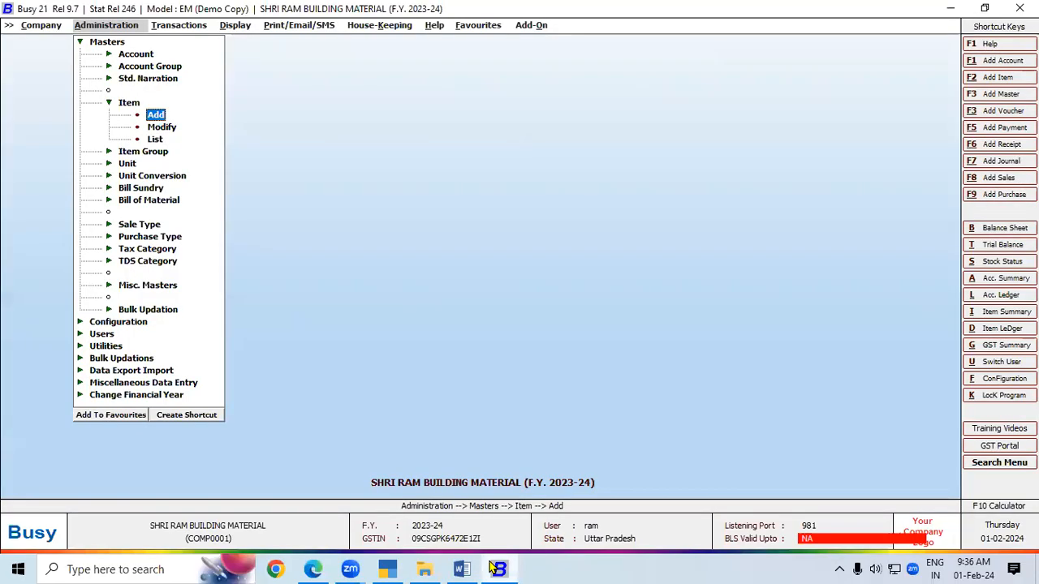
key(Escape)
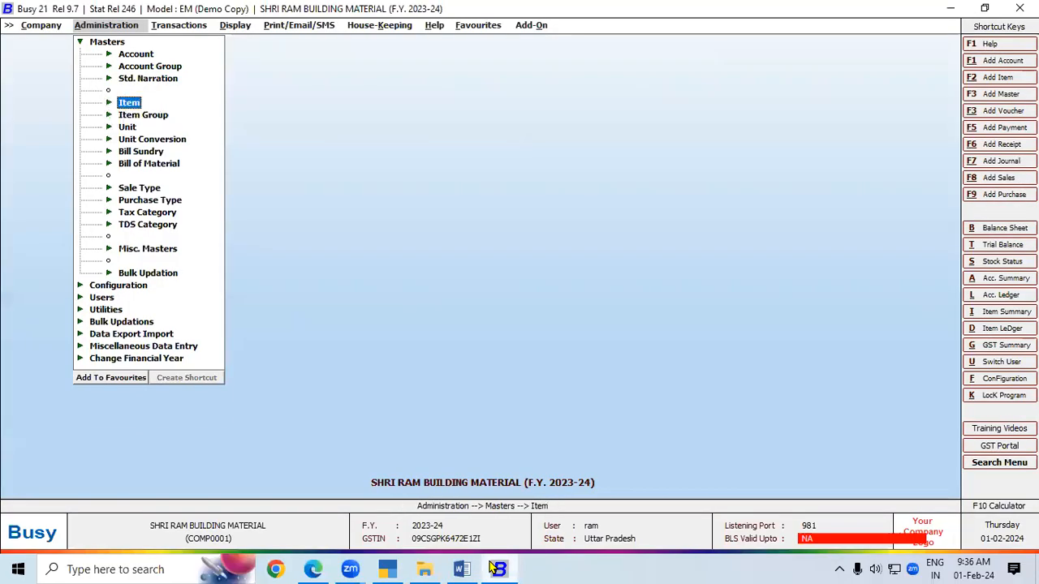
click(199, 29)
click(186, 55)
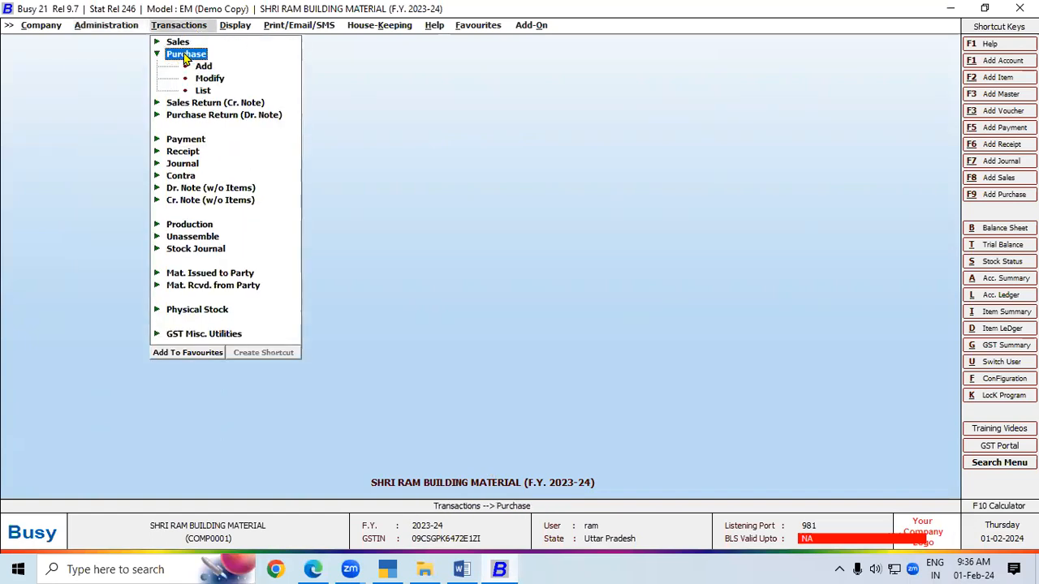
double_click(201, 66)
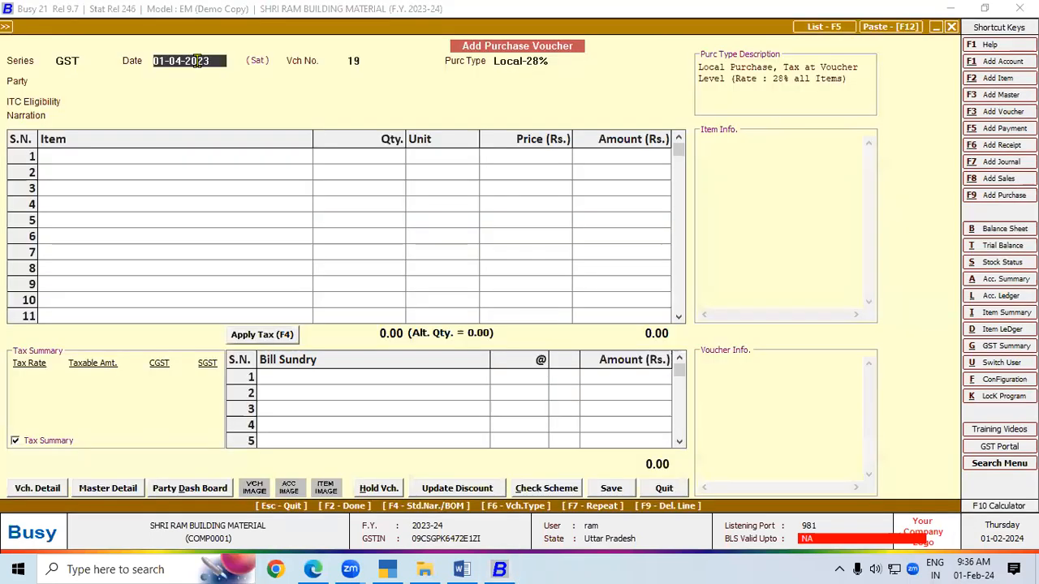
key(Return)
key(Return)
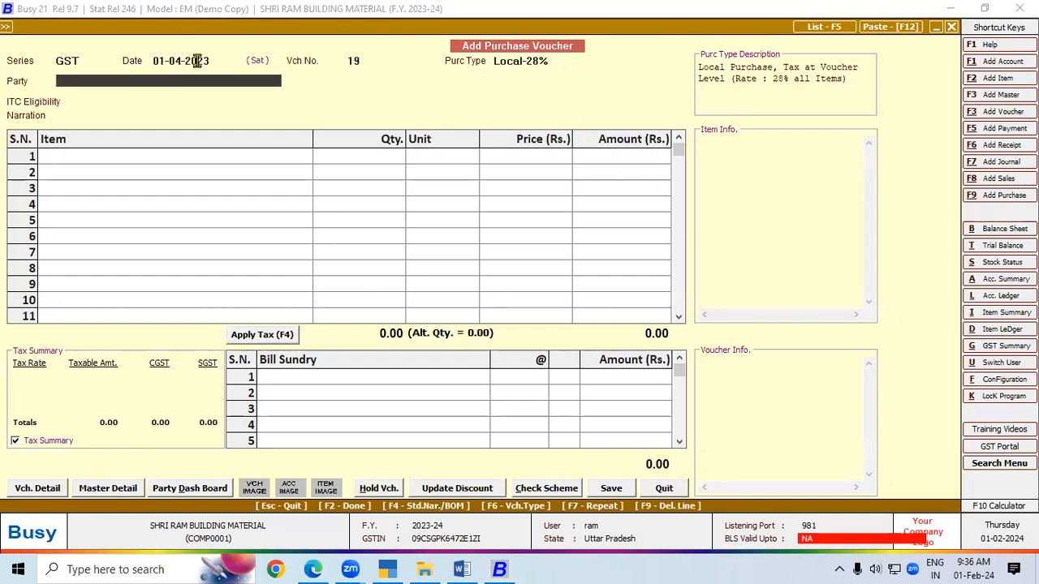
key(F3)
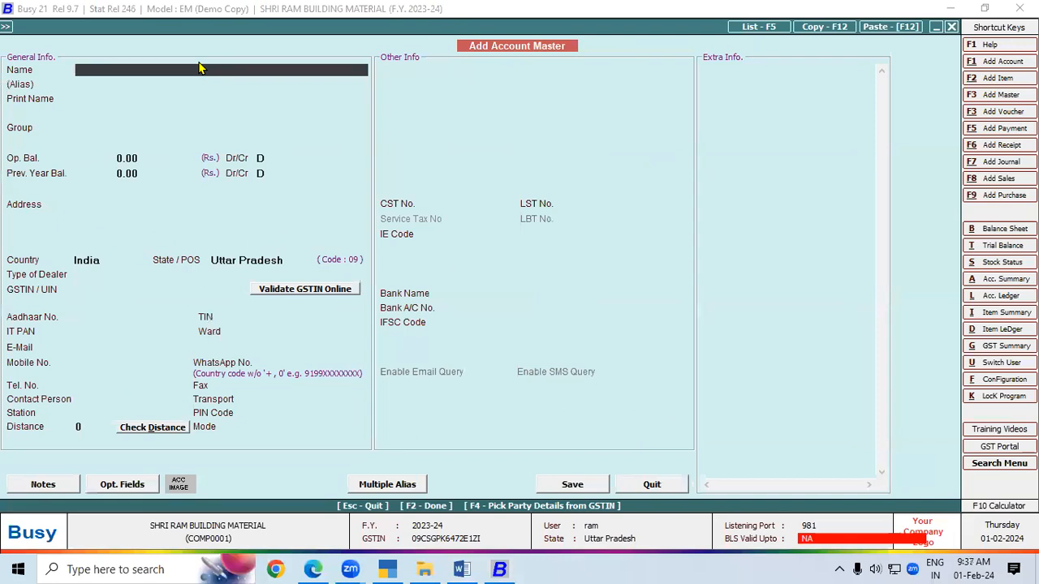
text(Computer Em)
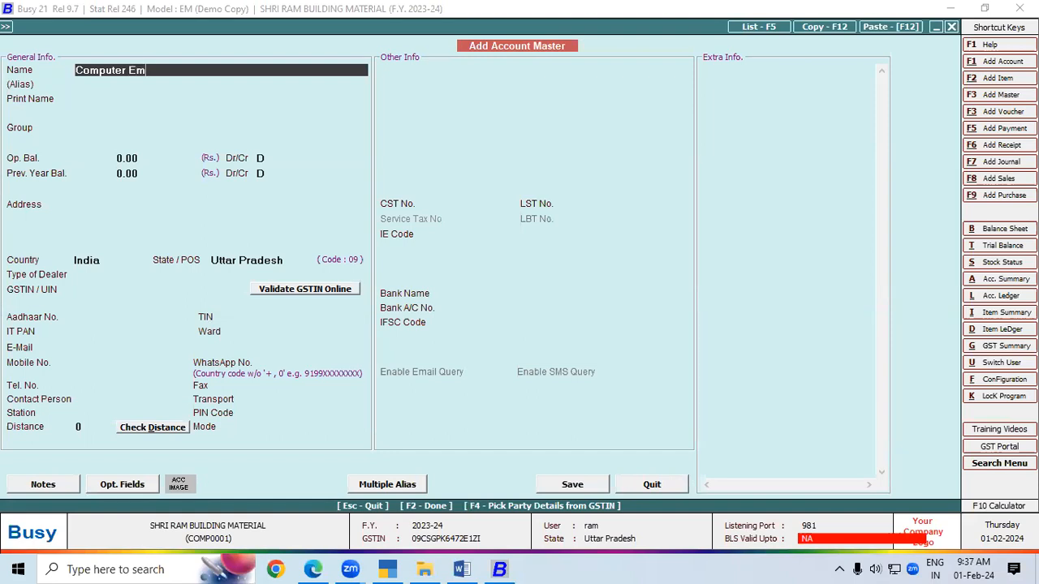
text(pire)
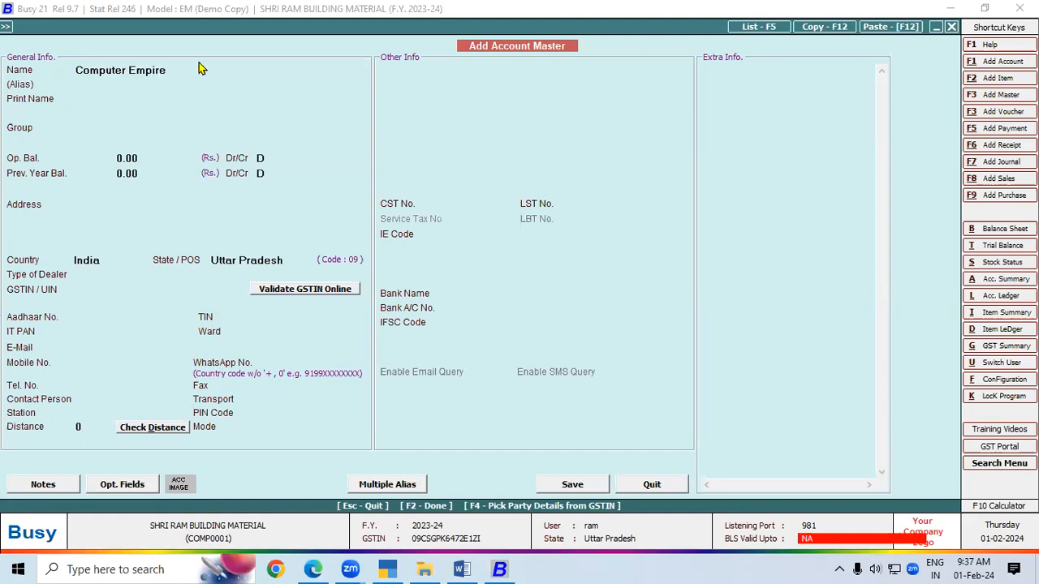
key(Return)
key(Return)
key(Escape)
key(Return)
- Choose COMPUTER EMPIRE as the purchase voucher's party and leave the narration empty
text(c)
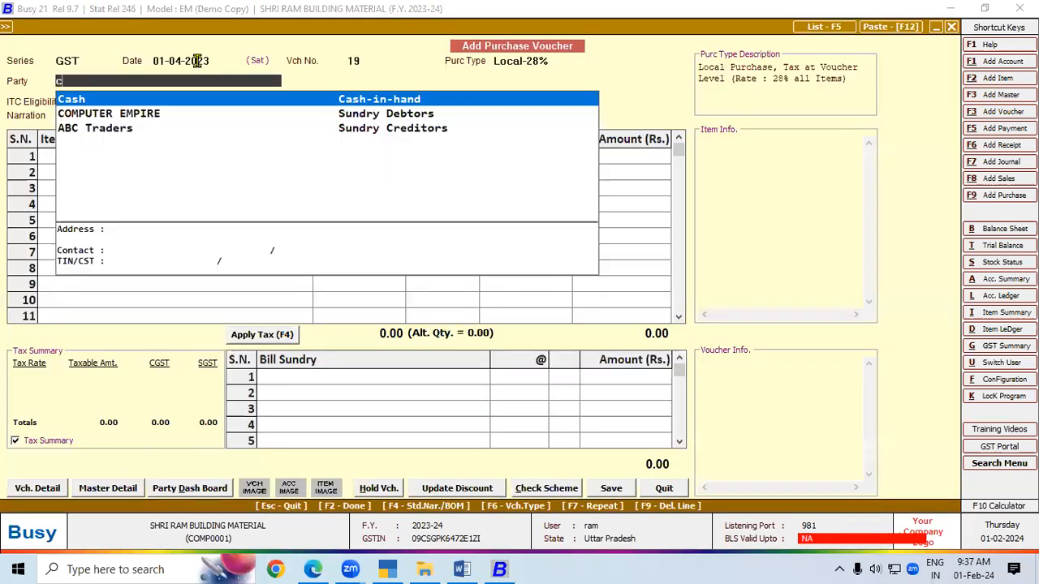
key(Down)
key(Return)
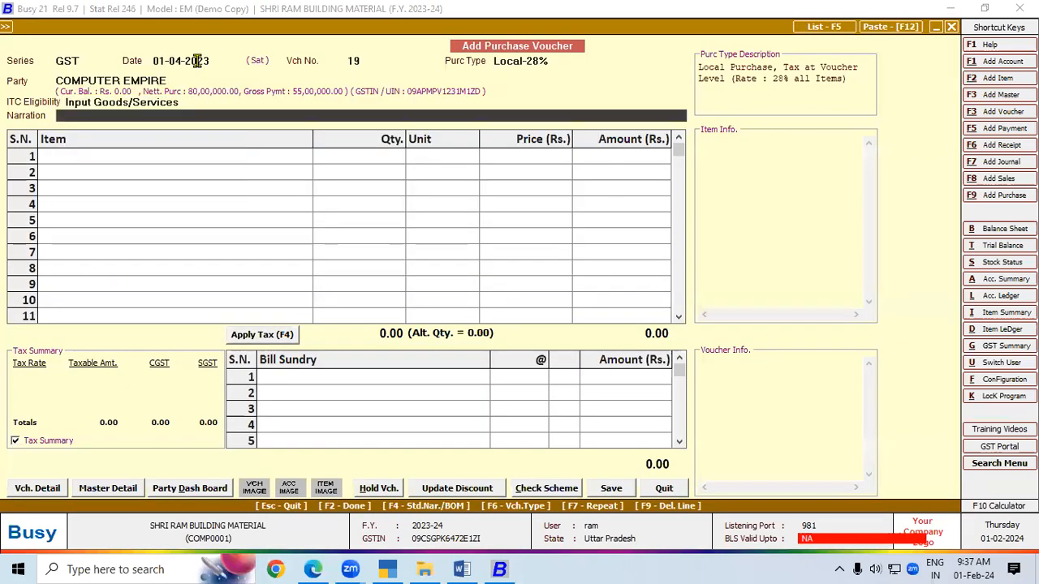
key(Return)
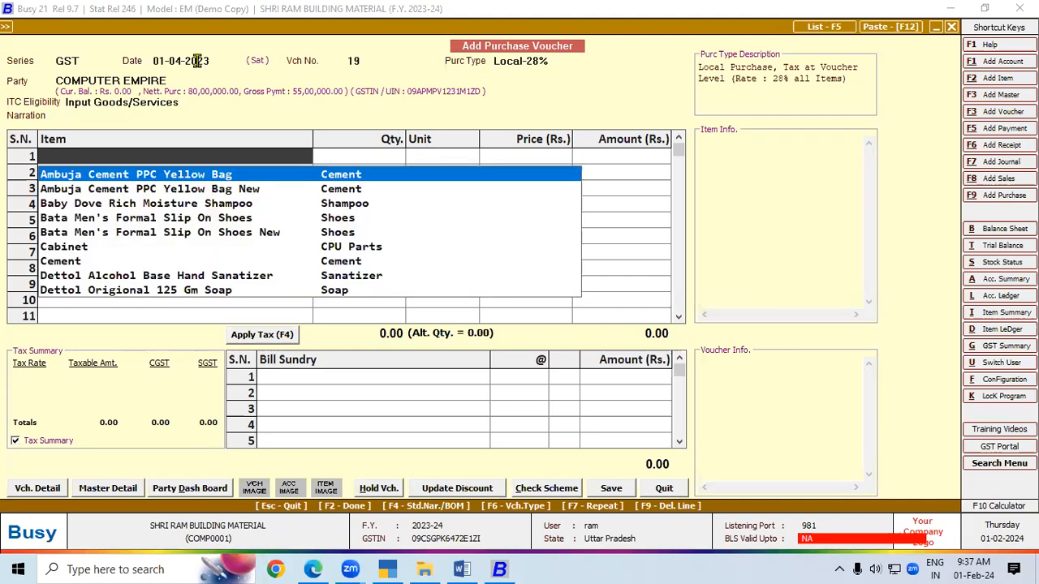
- Add Cabinet as the first item line with quantity 10 Pcs. at a price of 800 and no discount
text(c)
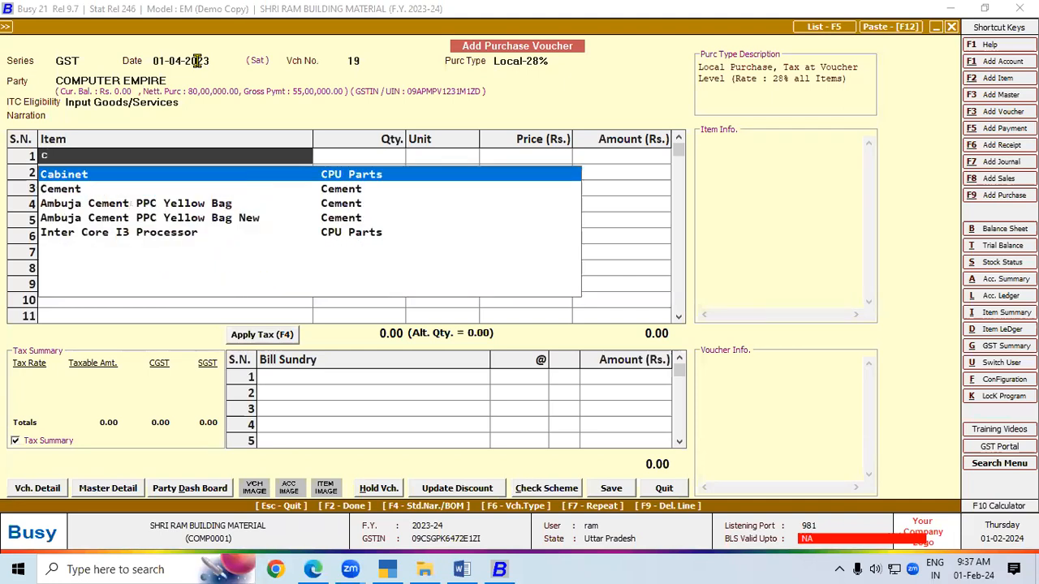
key(Return)
text(10)
key(Return)
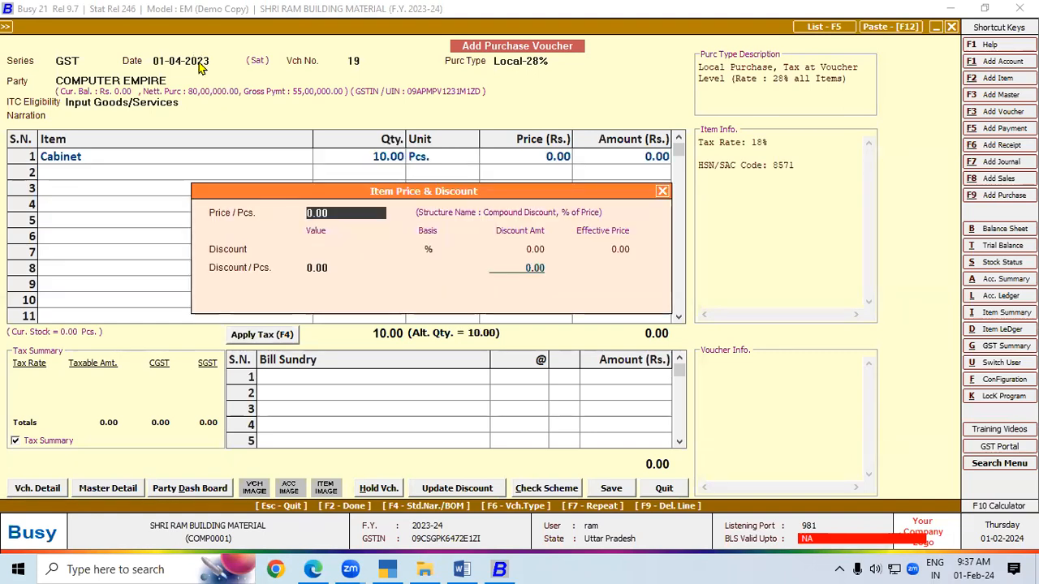
key(alt+Tab)
key(alt+Tab)
text(800)
key(Return)
key(Return)
key(Return)
key(Return)
key(Return)
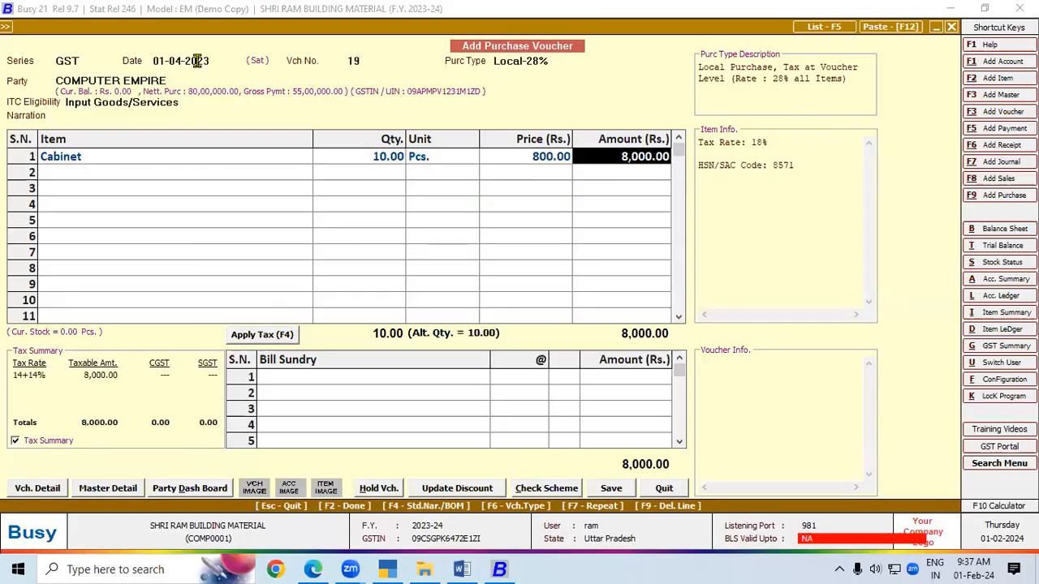
- Add Inter Core I3 Processor as the second item line with quantity 10 Pcs. at a price of 1250
key(alt+Tab)
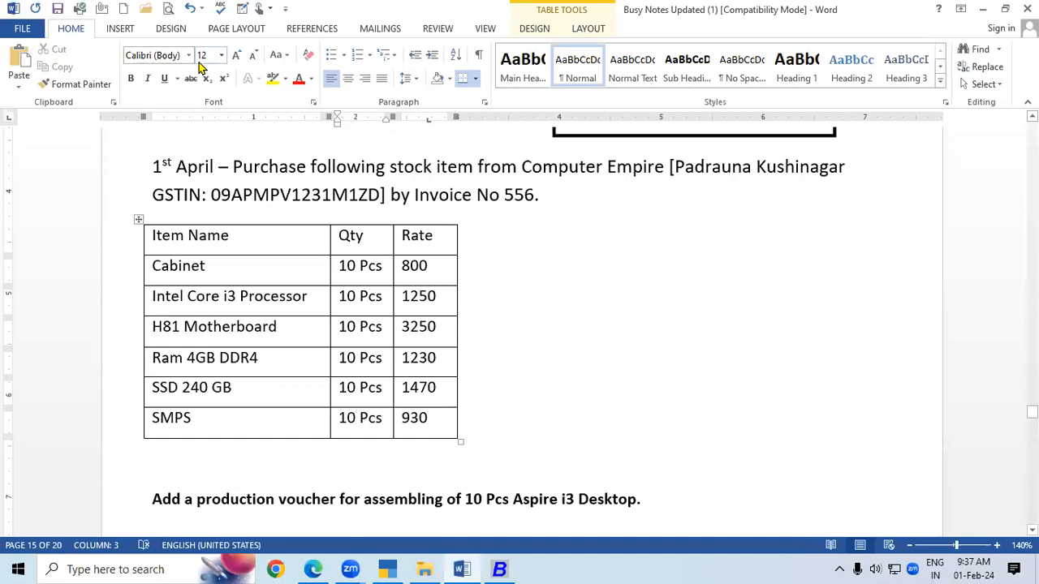
key(alt+Tab)
text(in)
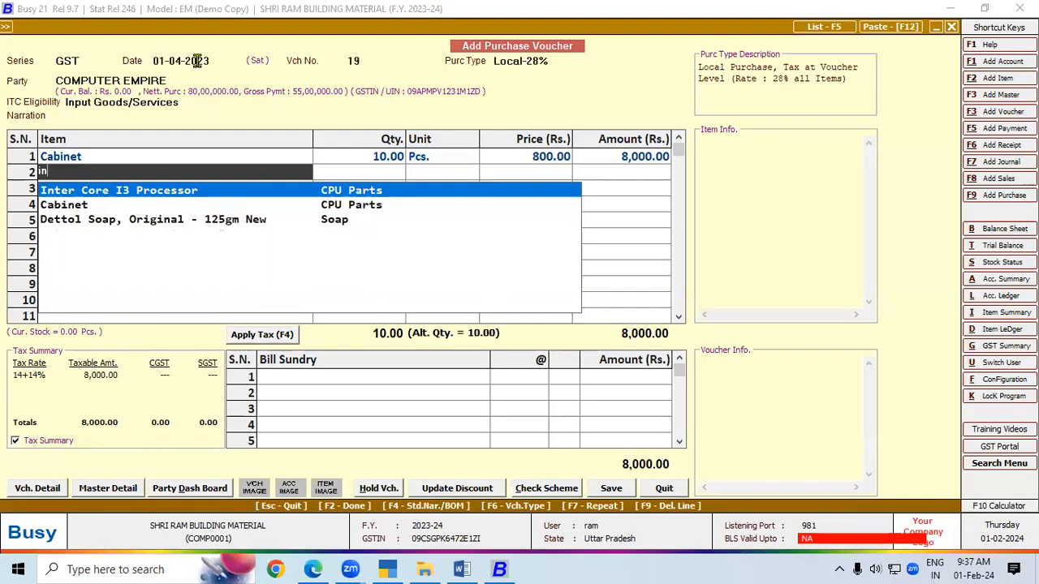
key(Return)
text(10)
key(Return)
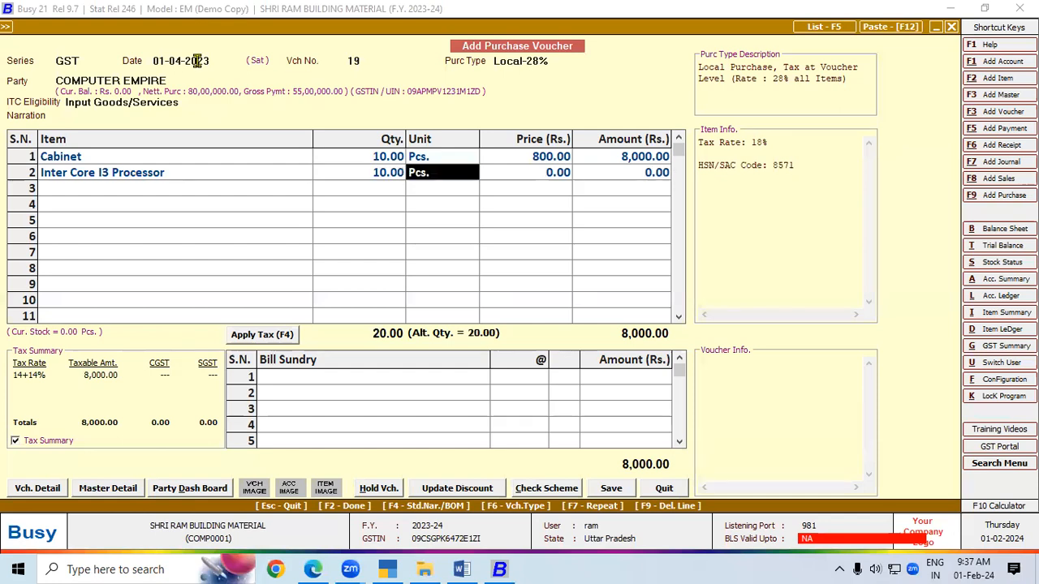
key(Return)
key(alt+Tab)
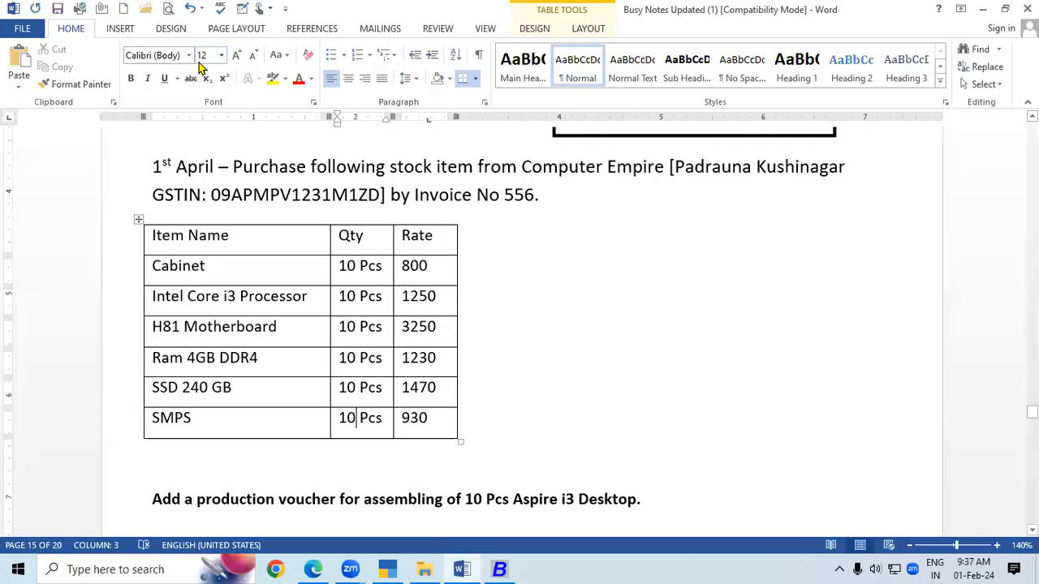
key(alt+Tab)
text(1250)
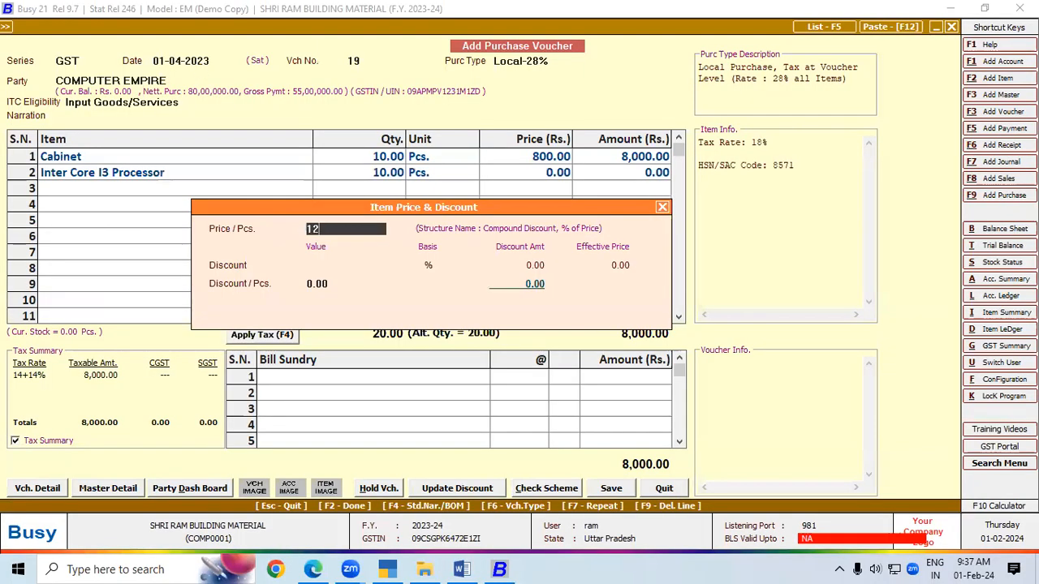
key(Return)
key(Return)
key(Return)
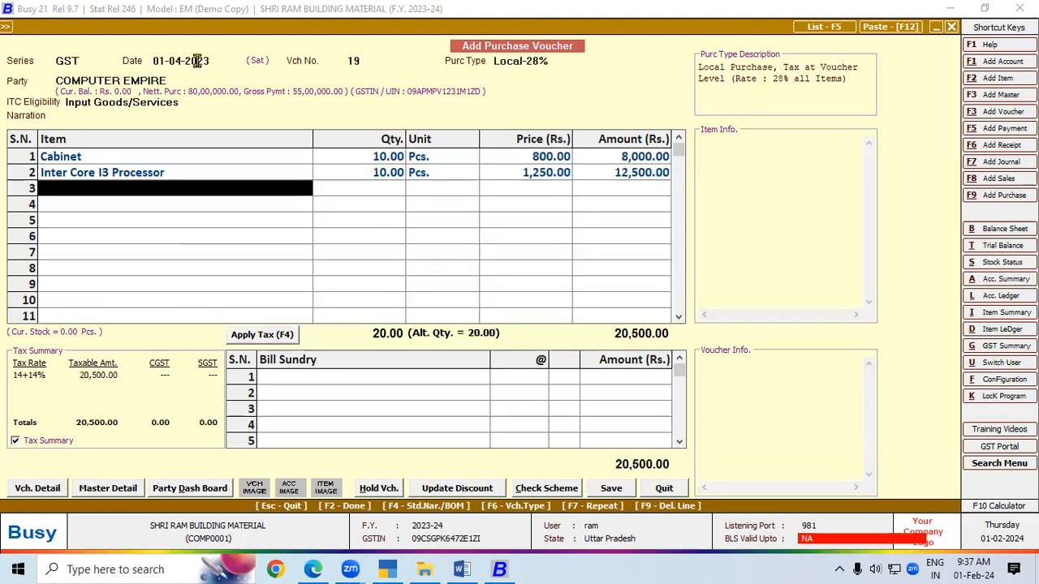
- Add H81 Motherboard as the third item line with quantity 10 Pcs. at a price of 3250
key(alt+Tab)
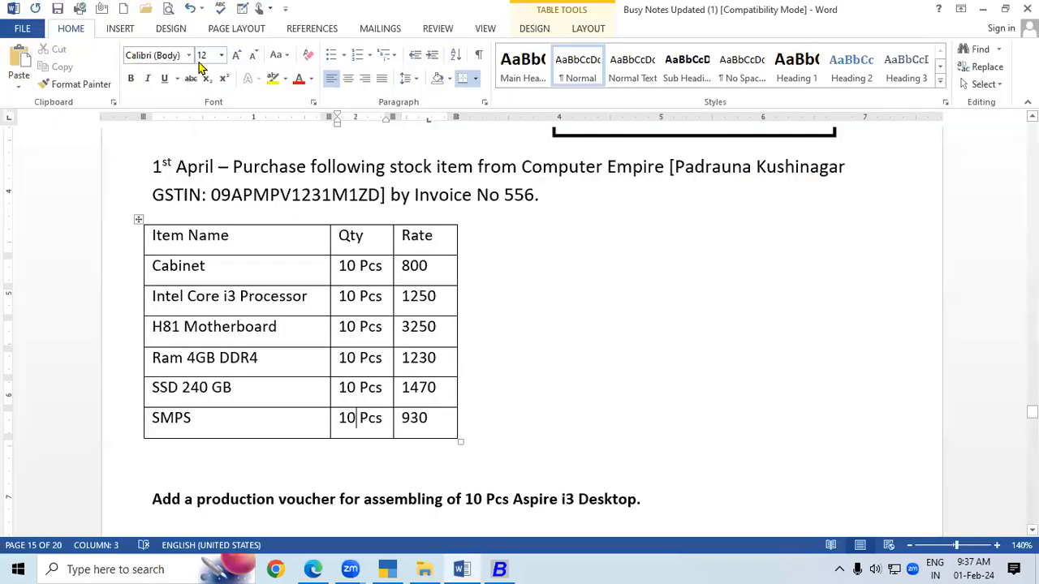
key(alt+Tab)
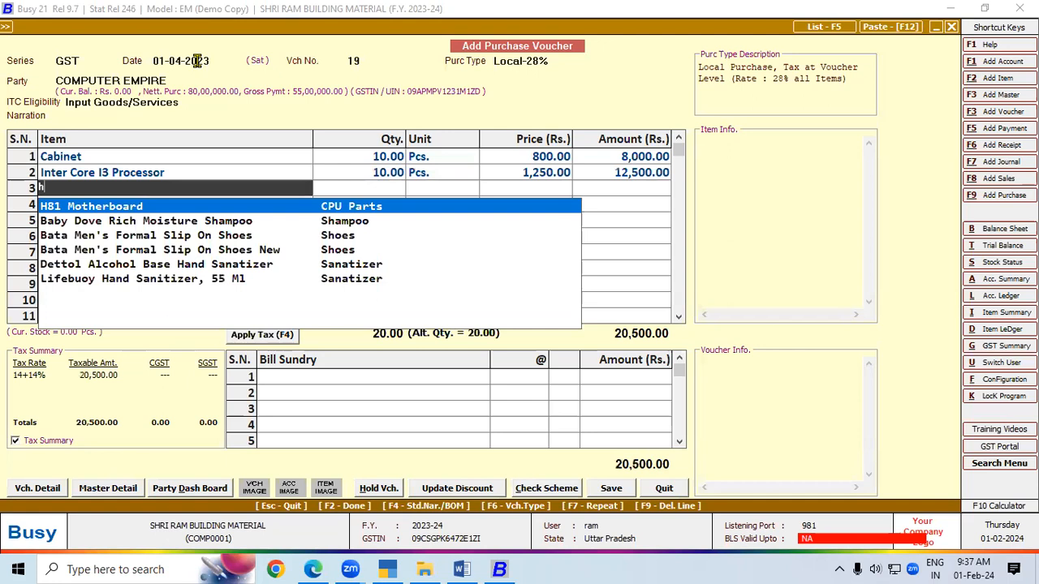
key(Return)
text(10)
key(Return)
key(Return)
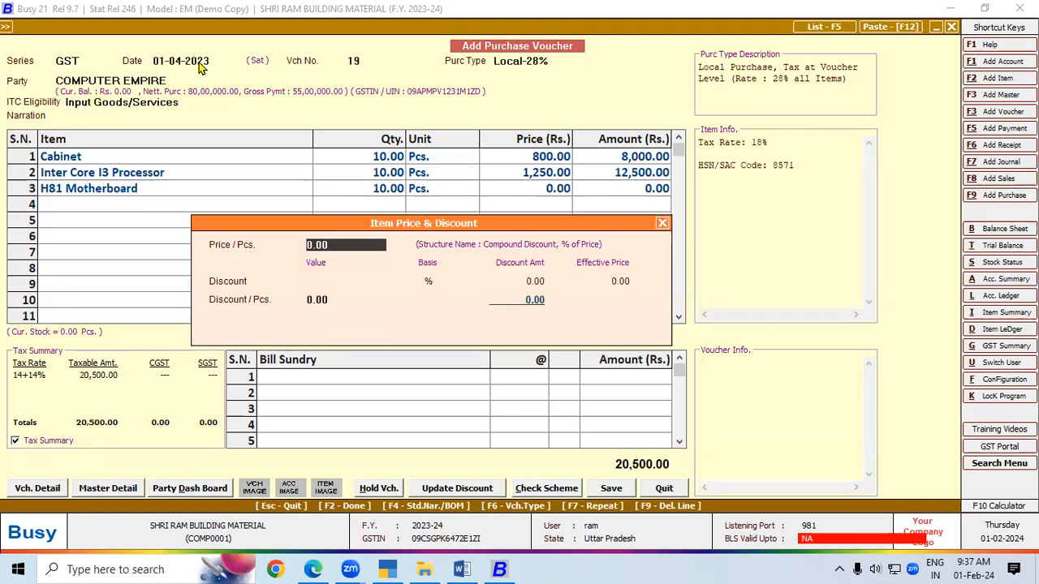
key(alt+Tab)
key(alt+Tab)
text(3250)
key(Return)
key(Return)
key(Return)
key(Return)
key(Return)
- Add Ram 4GB DDR4 as the fourth item line with quantity 10 Pcs. at a price of 1230 and no discount
key(alt+Tab)
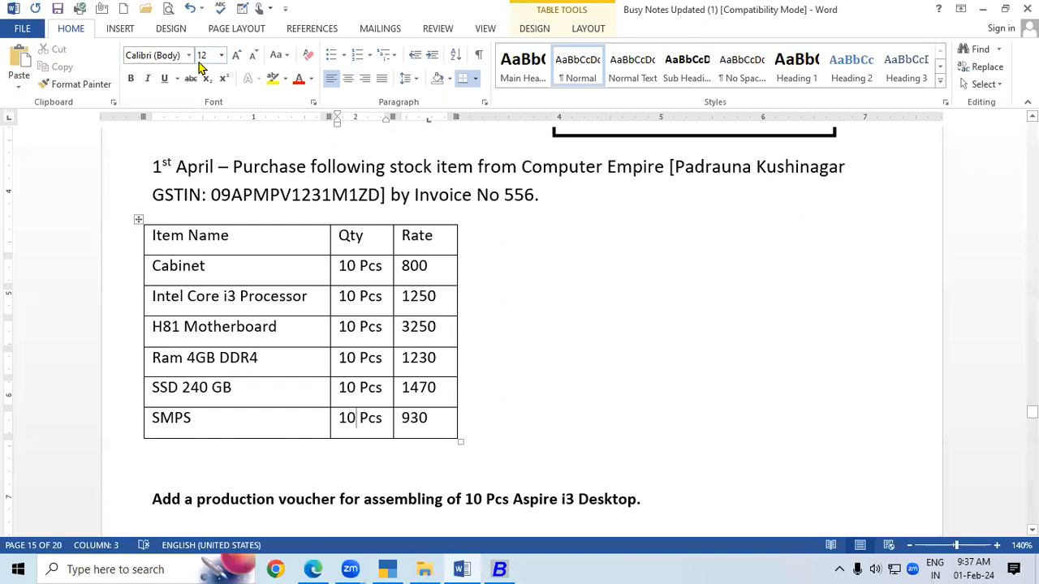
key(alt+Tab)
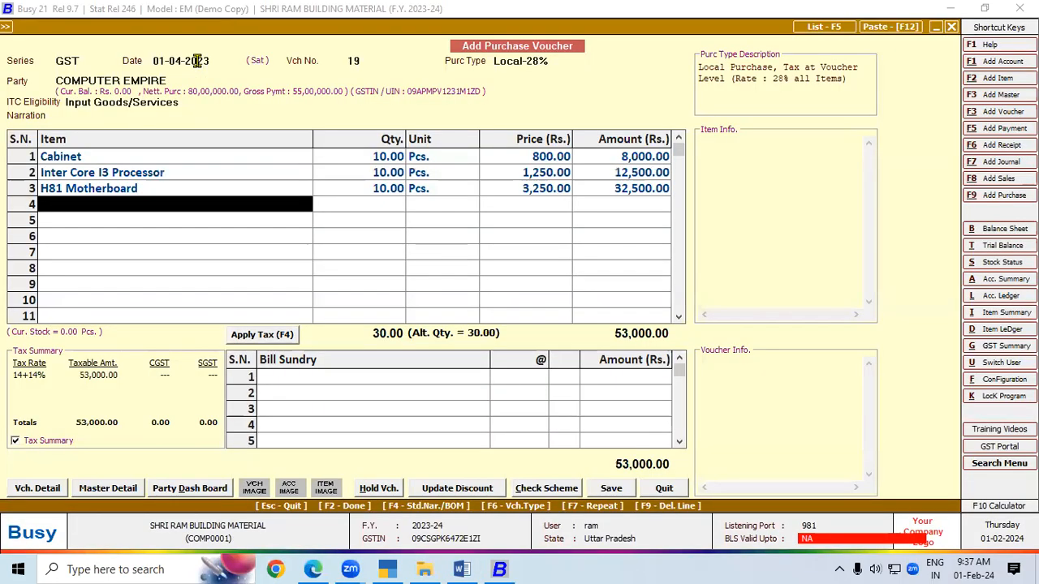
text(ra)
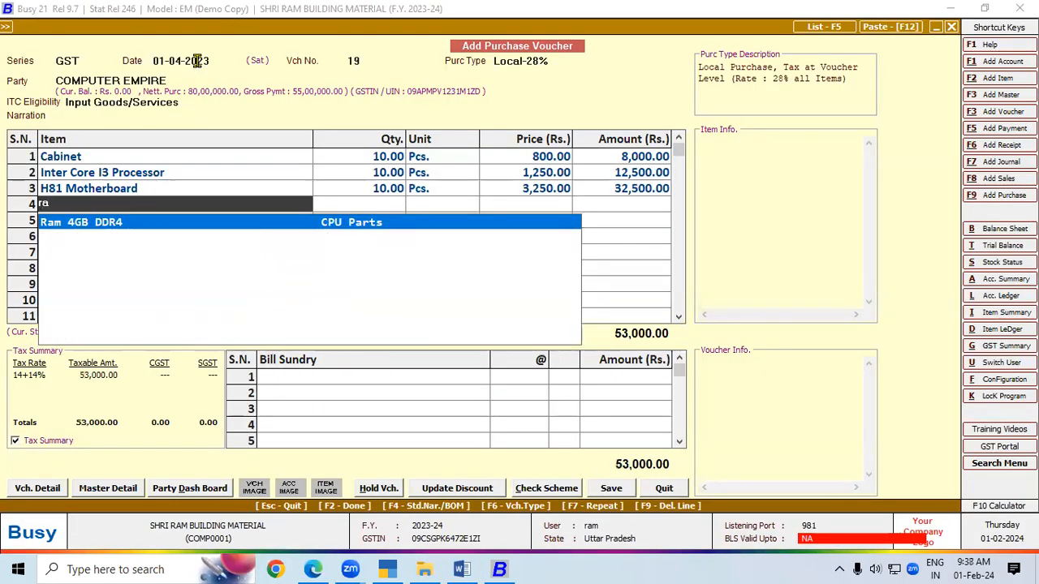
key(Return)
text(10)
key(Return)
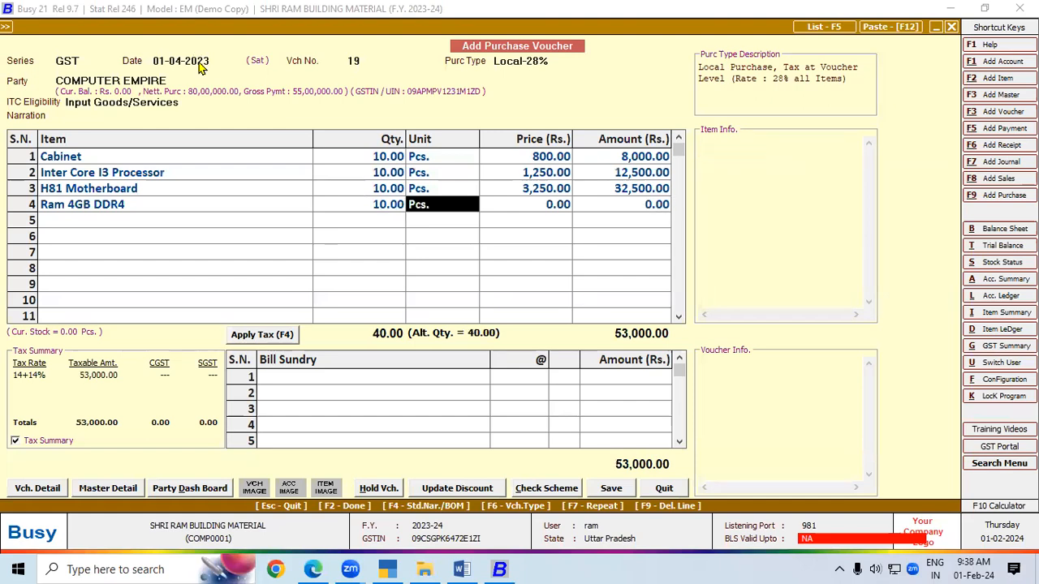
key(Return)
key(alt+Tab)
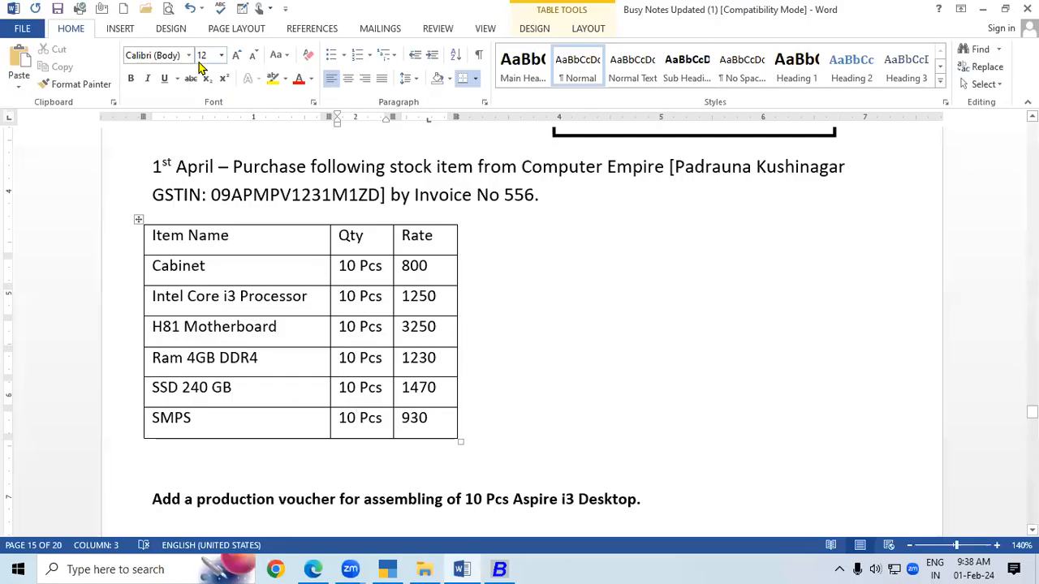
key(alt+Tab)
text(1,2)
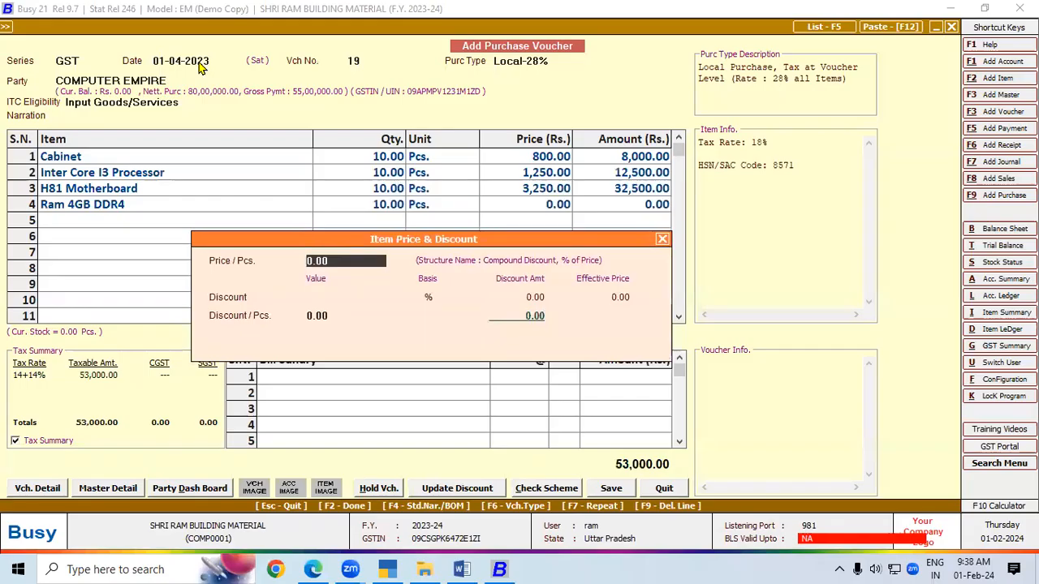
text(30)
key(Return)
key(Return)
key(Return)
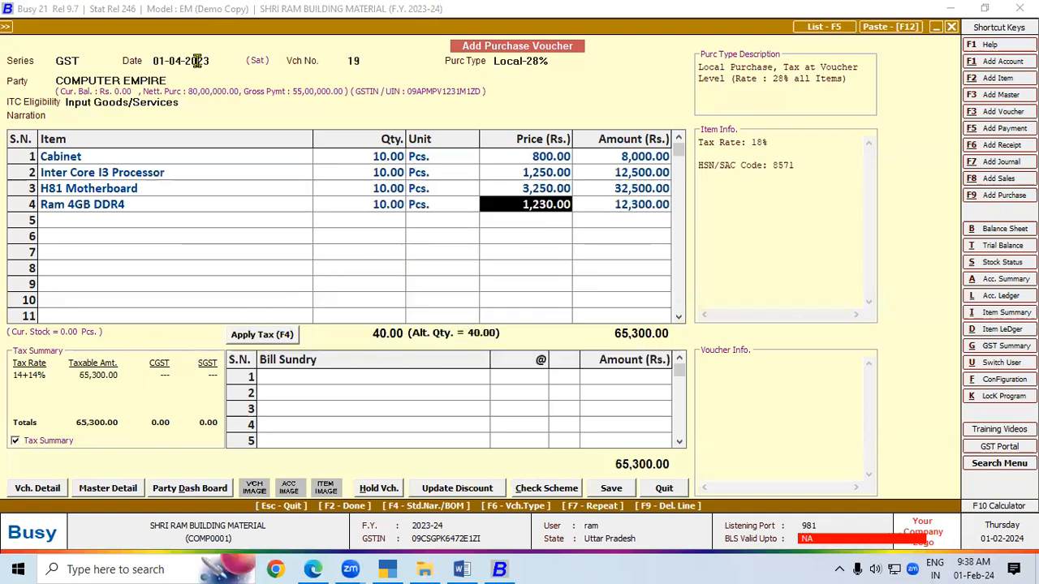
key(Return)
- Add SSD 240GB as the fifth item line with quantity 10 Pcs. at a price of 1470 and no discount
key(alt+Tab)
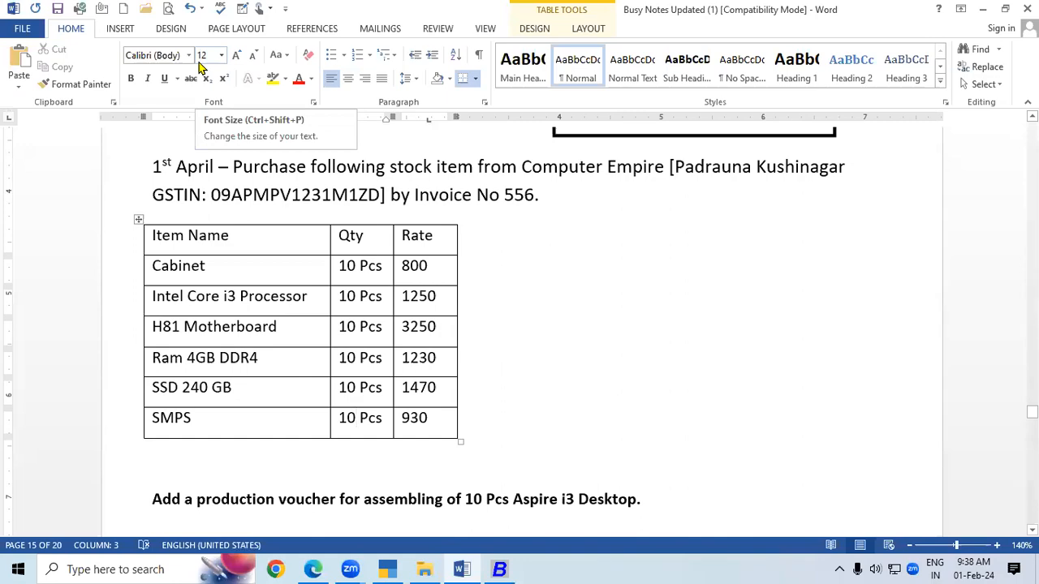
key(alt+Tab)
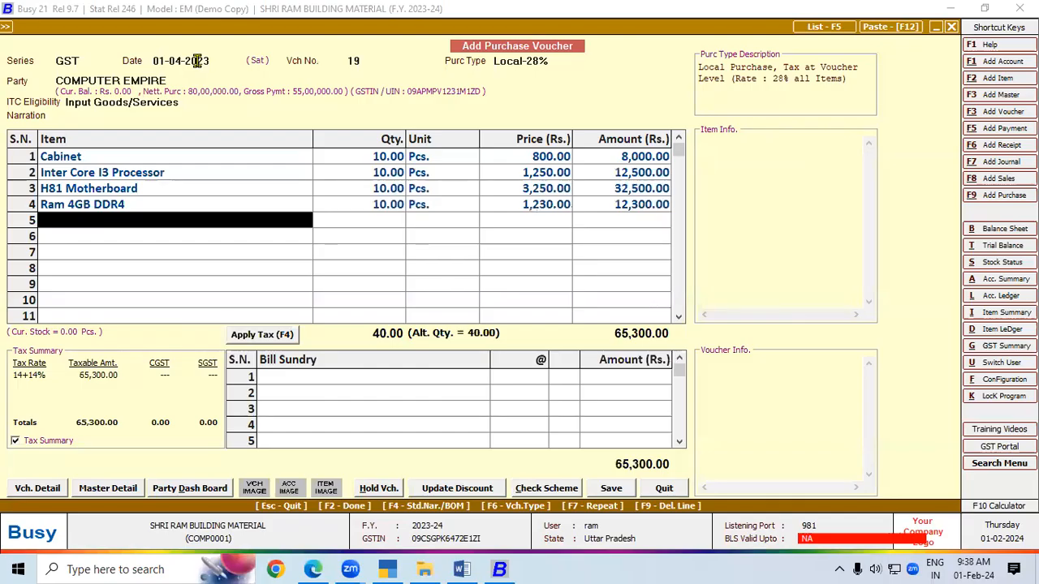
text(ss)
key(Return)
text(10)
key(Return)
key(Return)
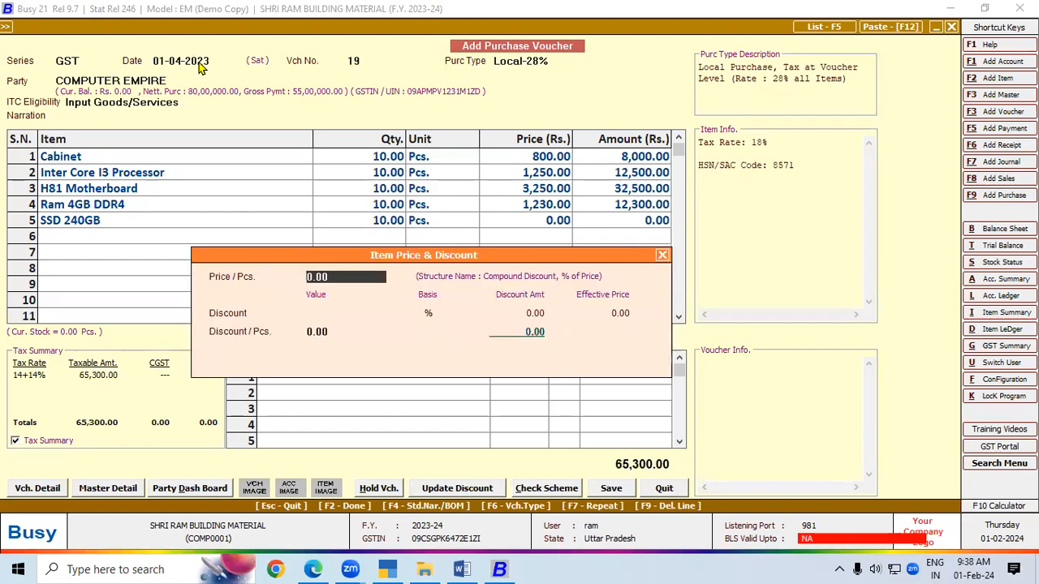
key(alt+Tab)
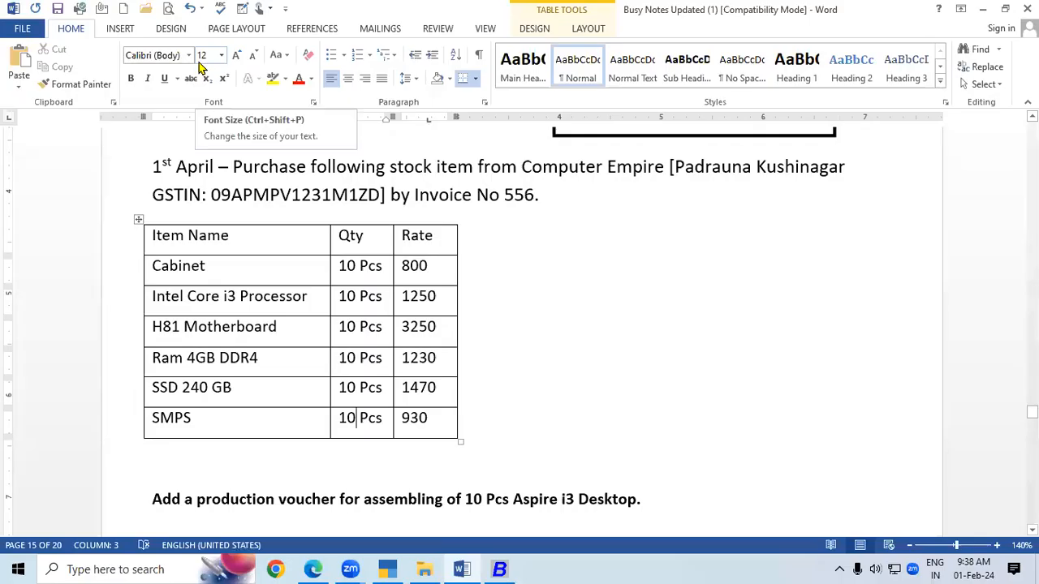
key(alt+Tab)
text(1,4)
text(70)
key(Return)
key(Return)
key(Return)
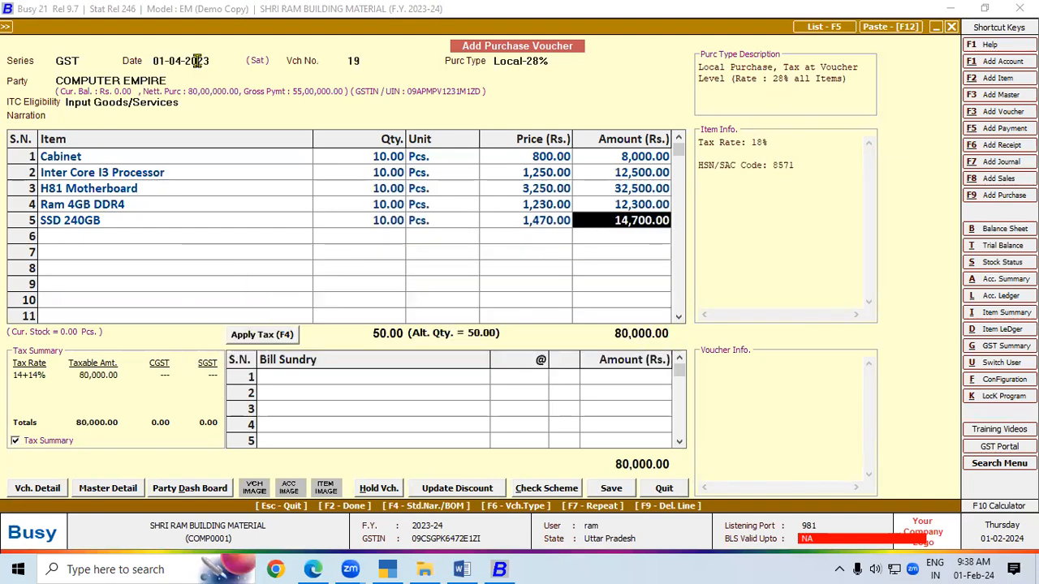
key(Return)
- Add SMPS as the sixth item line with quantity 10, unit Pcs. and a price of 930
key(alt+Tab)
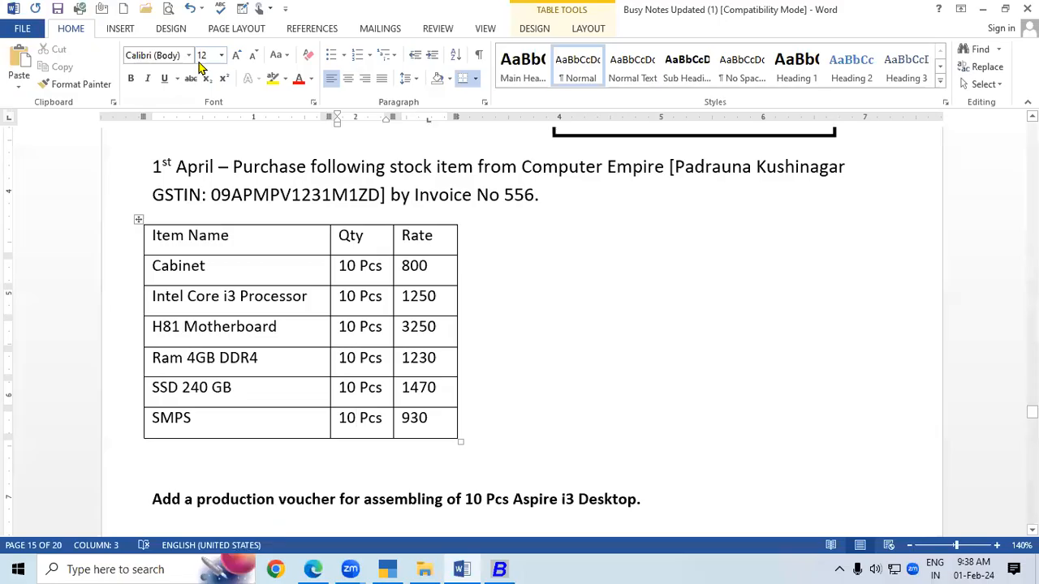
key(alt+Tab)
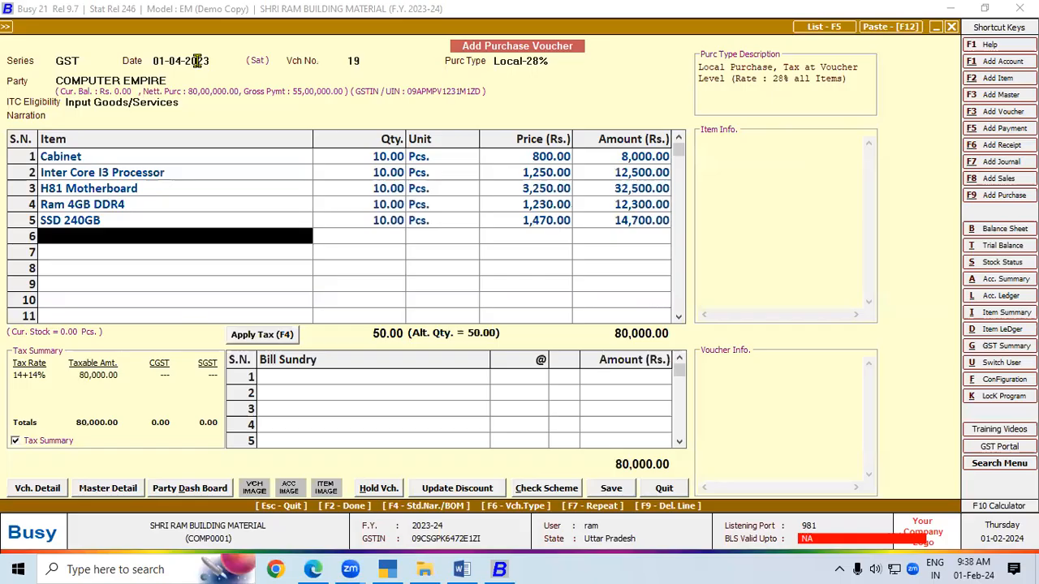
text(sm)
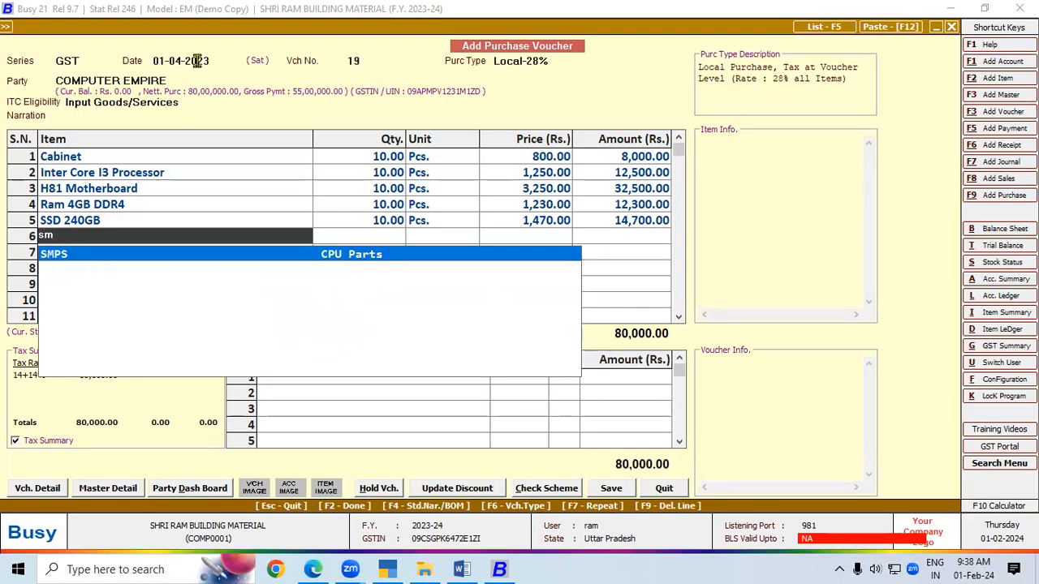
key(Return)
text(10)
key(Return)
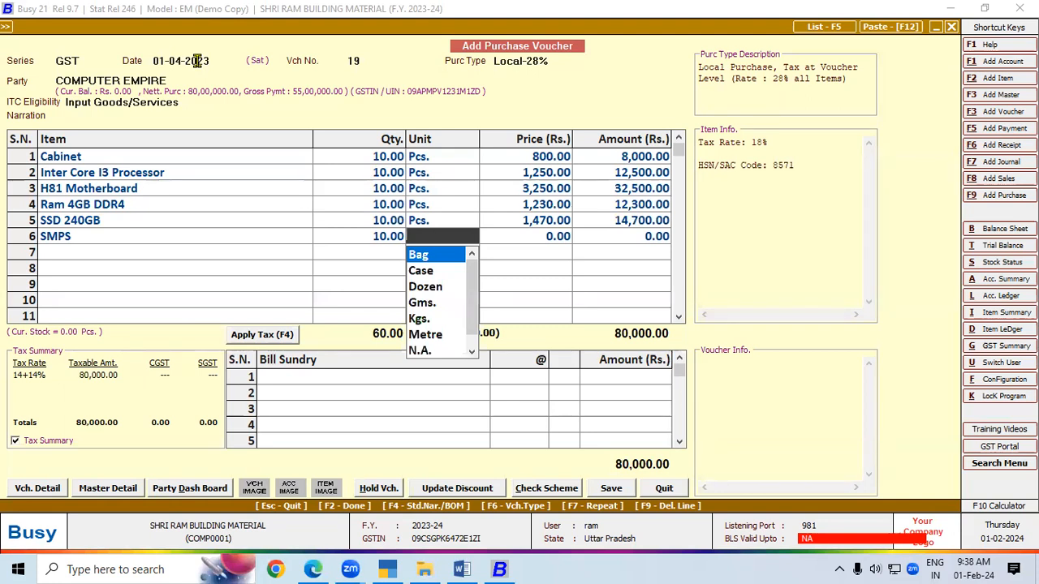
text(p)
key(Down)
key(Return)
text(930)
key(Return)
key(Return)
key(Return)
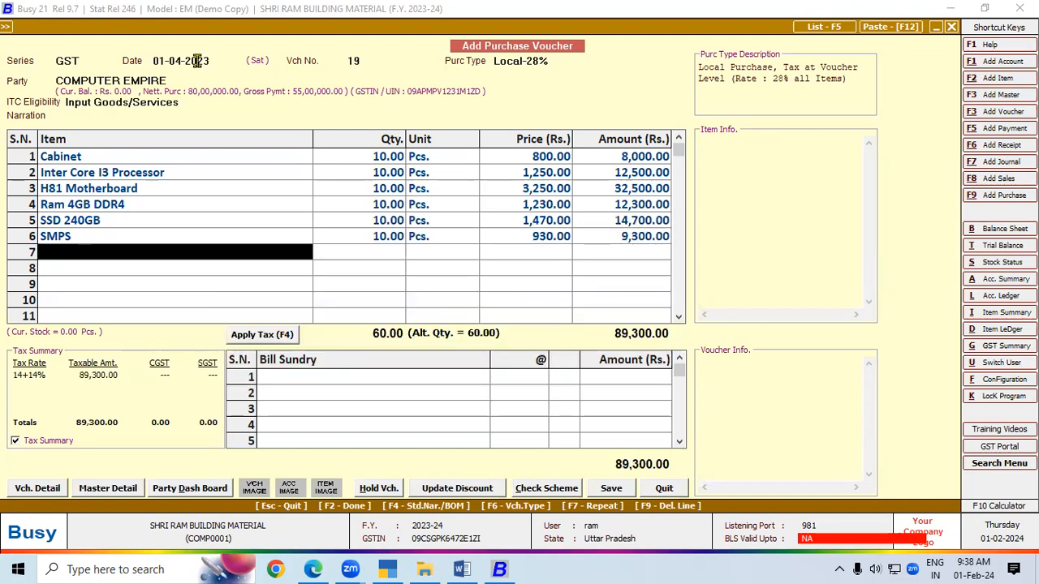
- Apply tax to the voucher and delete the TDS on Pymt./Purc. of Goods line from the bill sundries
key(Return)
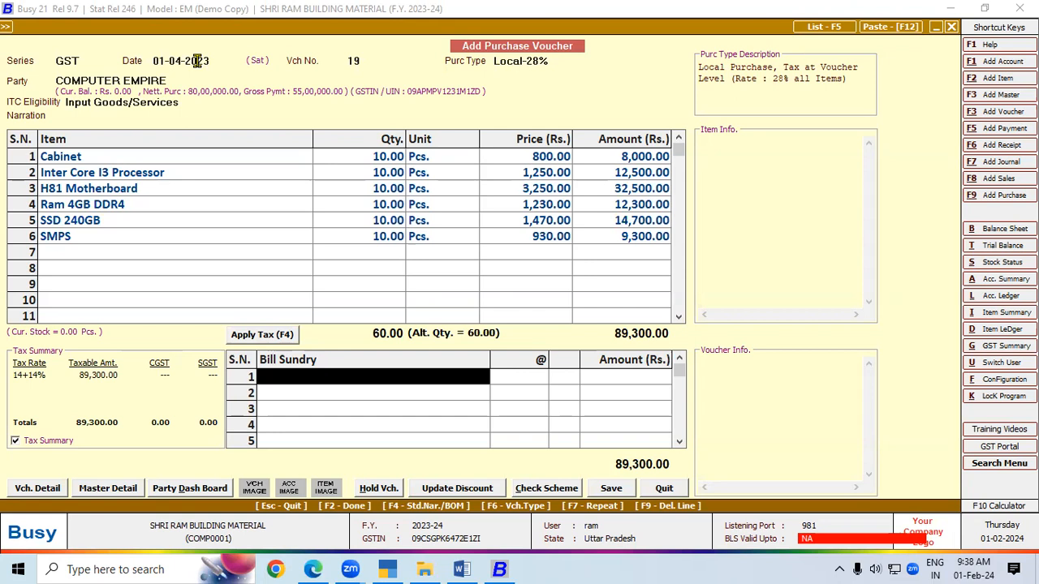
key(F4)
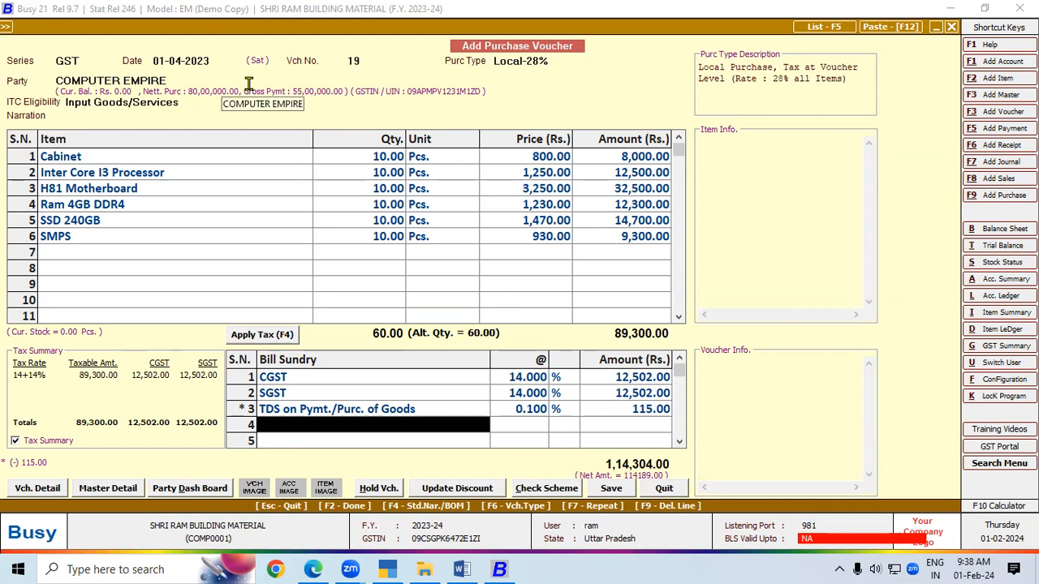
click(369, 412)
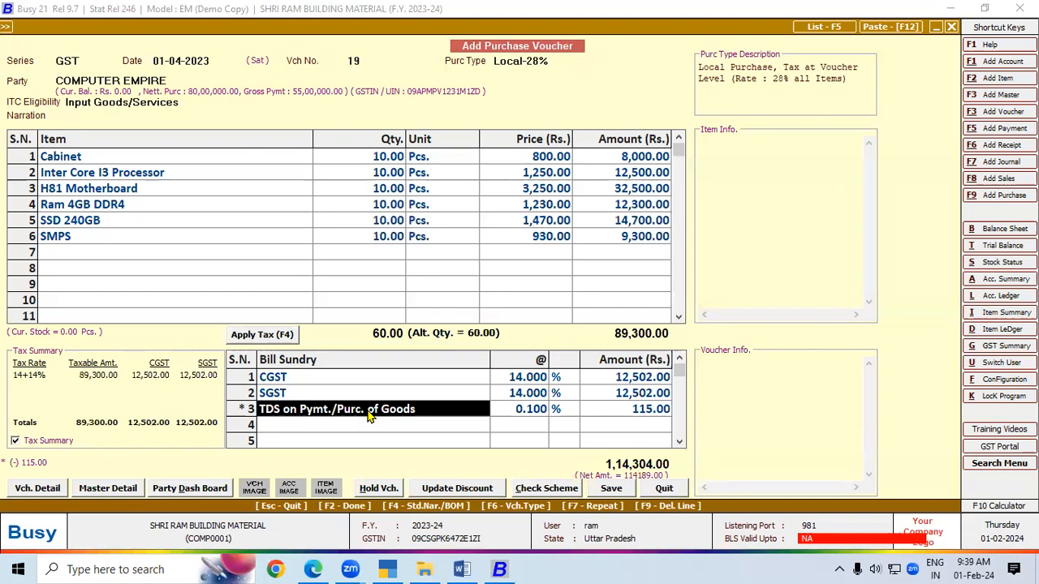
key(F5)
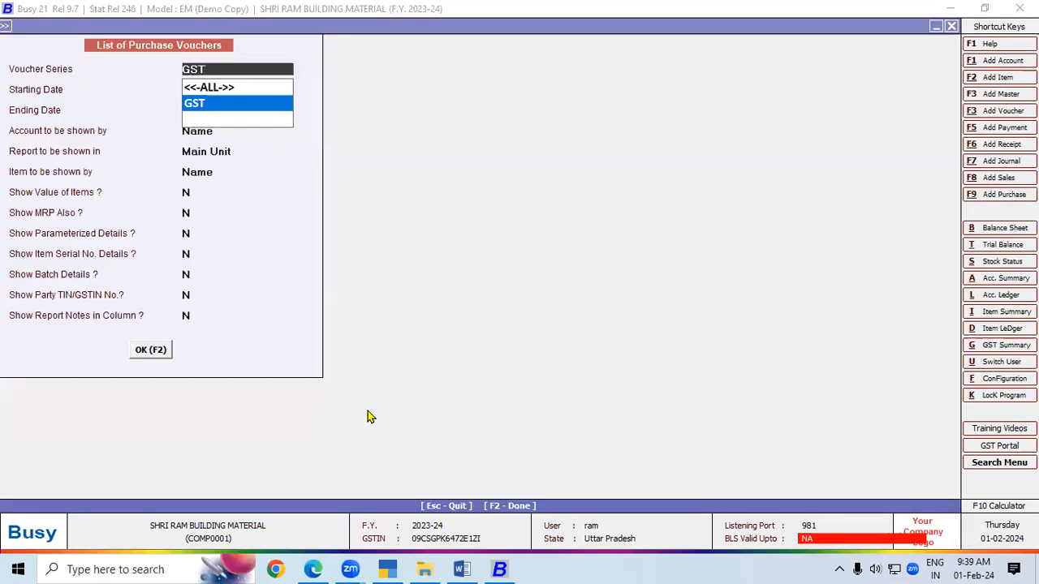
key(Return)
key(Escape)
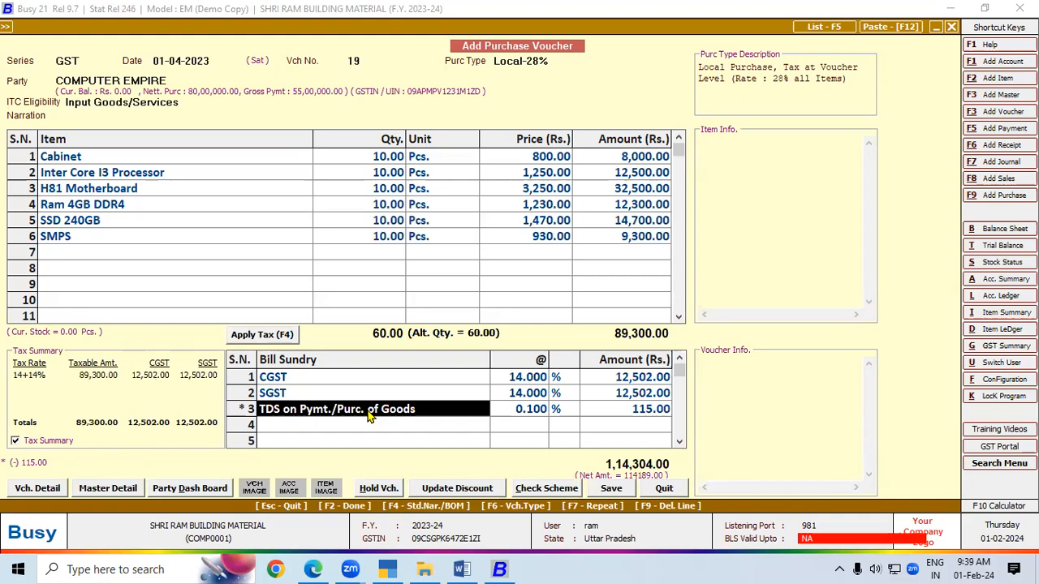
key(F9)
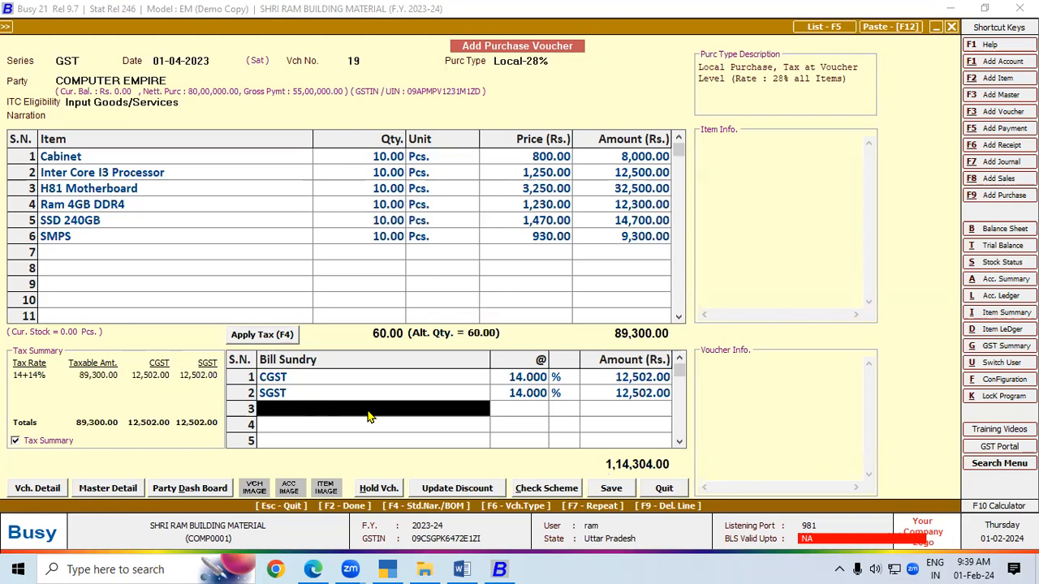
- Try to save the purchase voucher with the Local-28% purchase type and without applying TDS
click(606, 487)
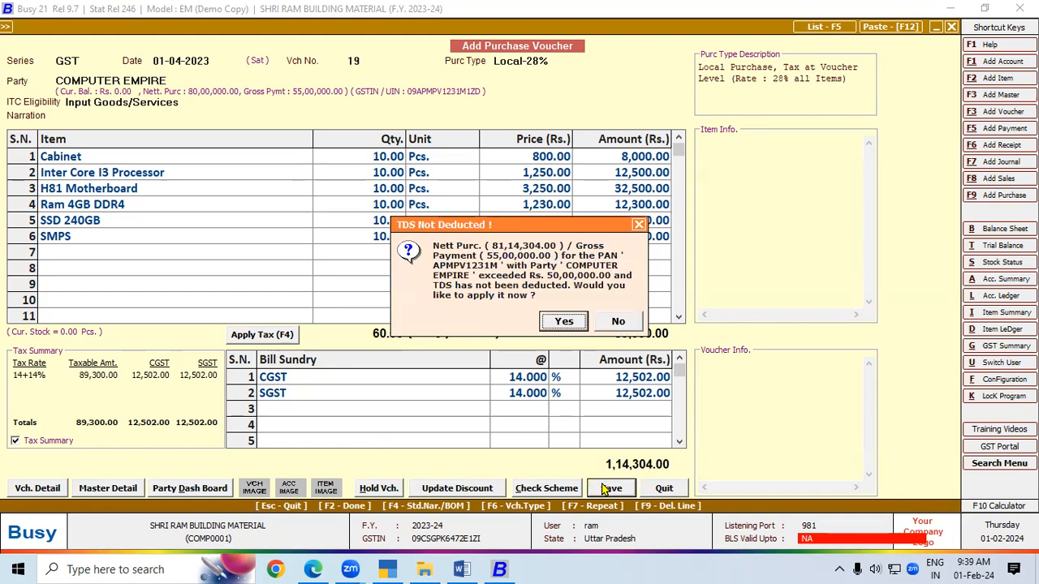
click(619, 323)
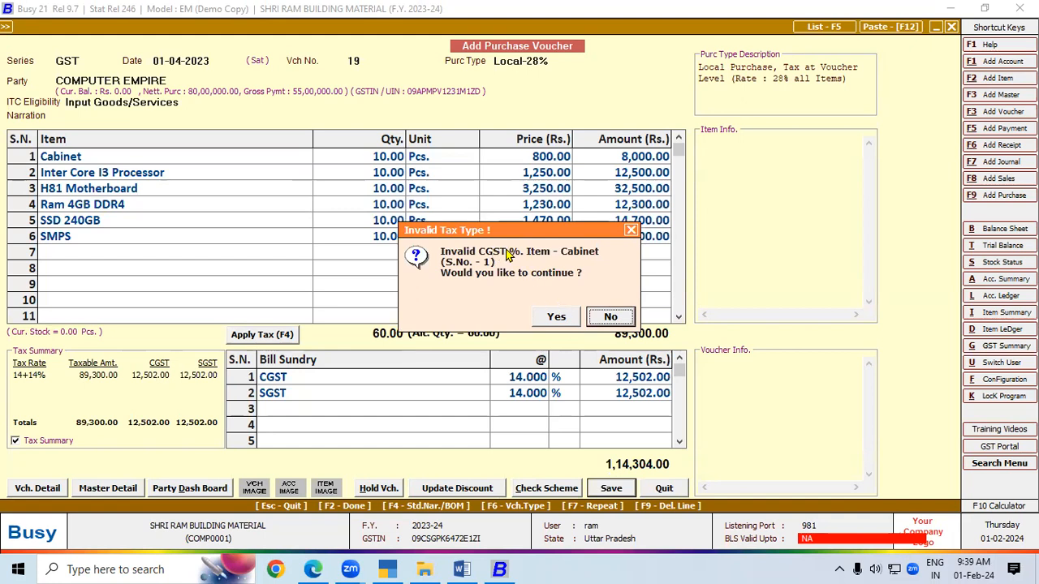
click(634, 233)
- Change the voucher's purchase type to Local-18% and reapply the tax
click(560, 63)
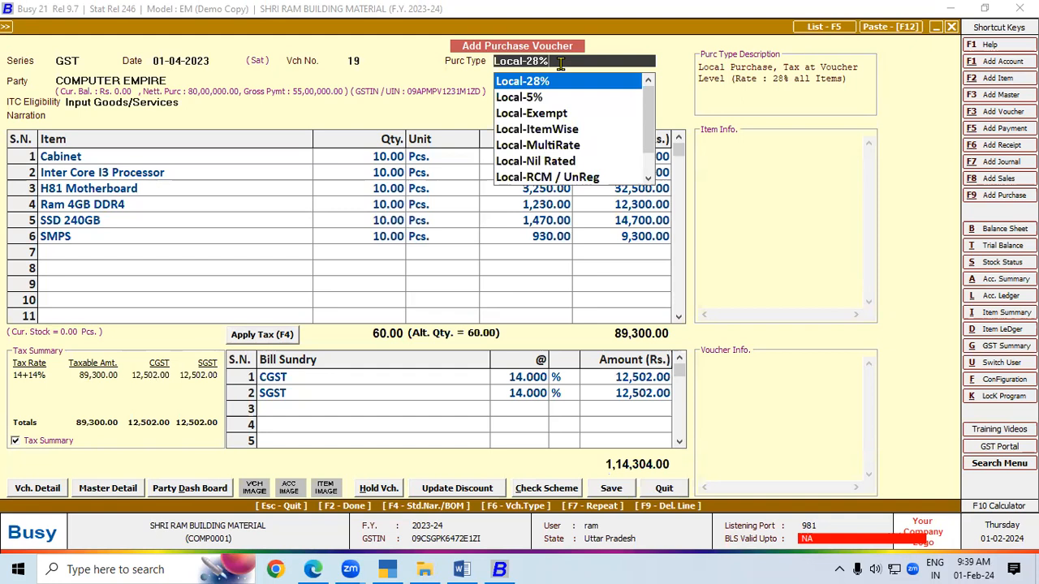
key(BackSpace)
key(BackSpace)
key(BackSpace)
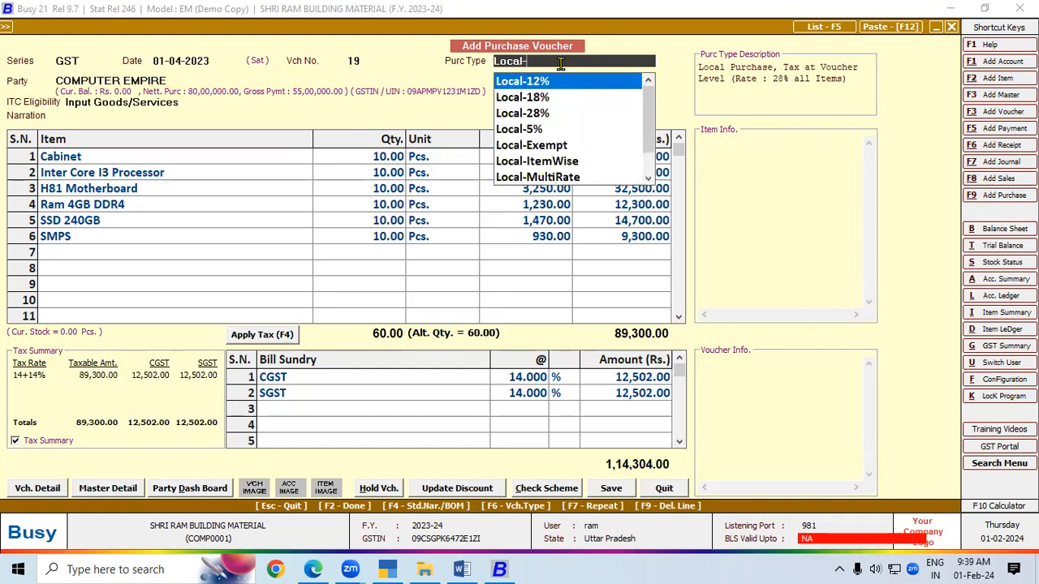
text(18)
key(Return)
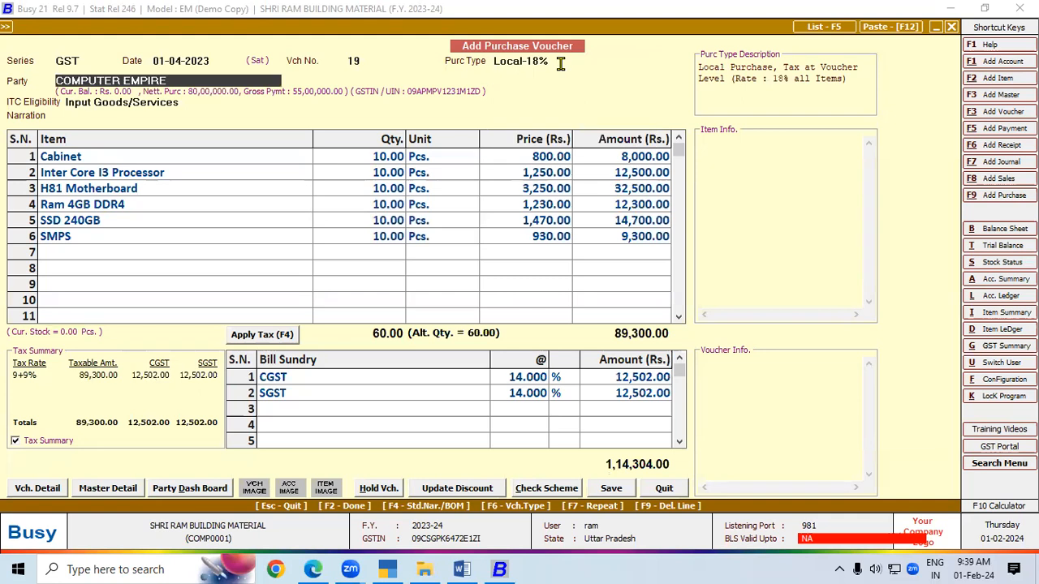
click(243, 338)
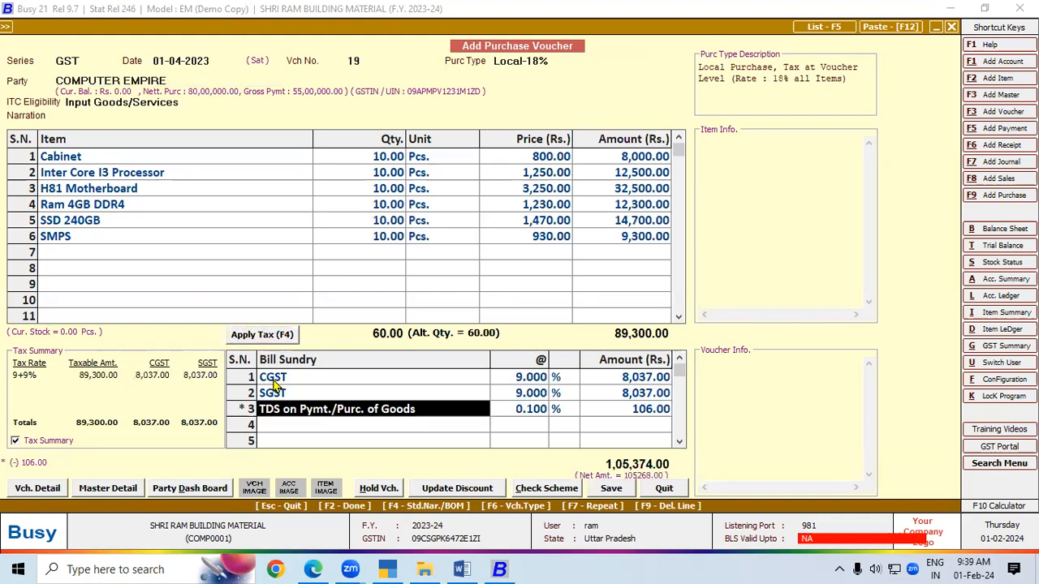
- Delete the TDS on Pymt./Purc. of Goods line and save the voucher, declining to apply TDS
key(F9)
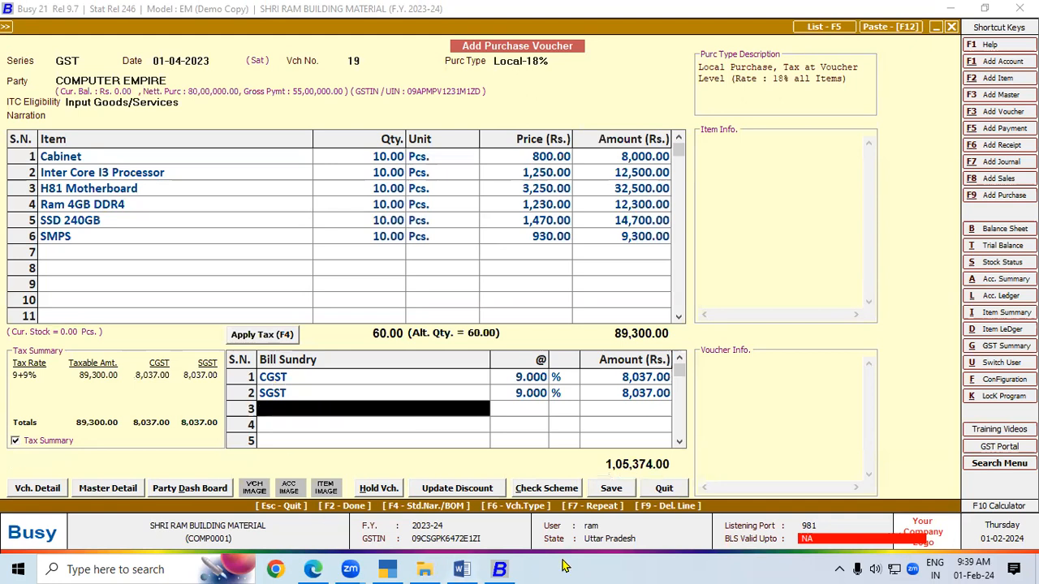
click(620, 492)
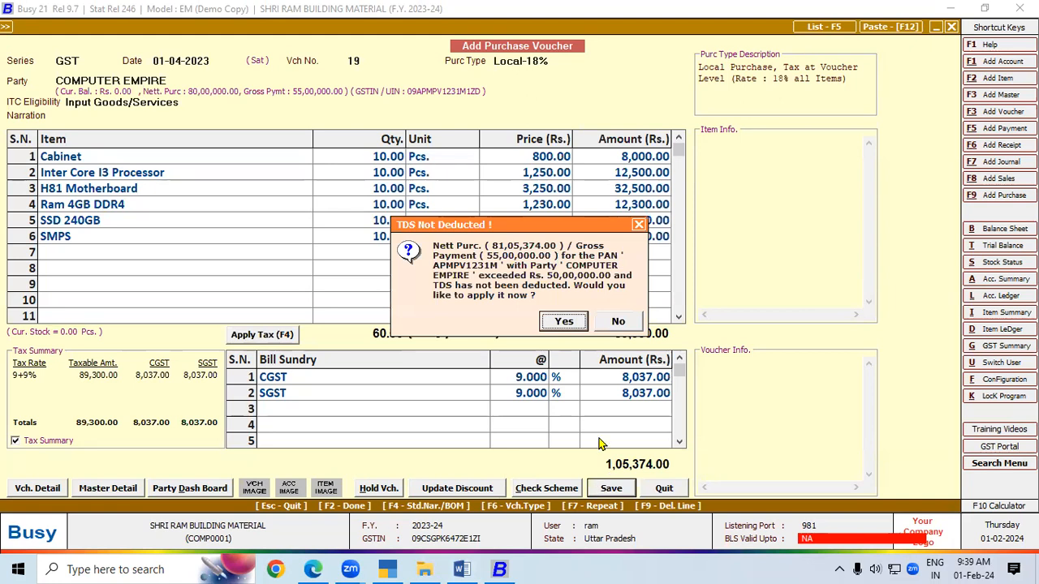
click(608, 321)
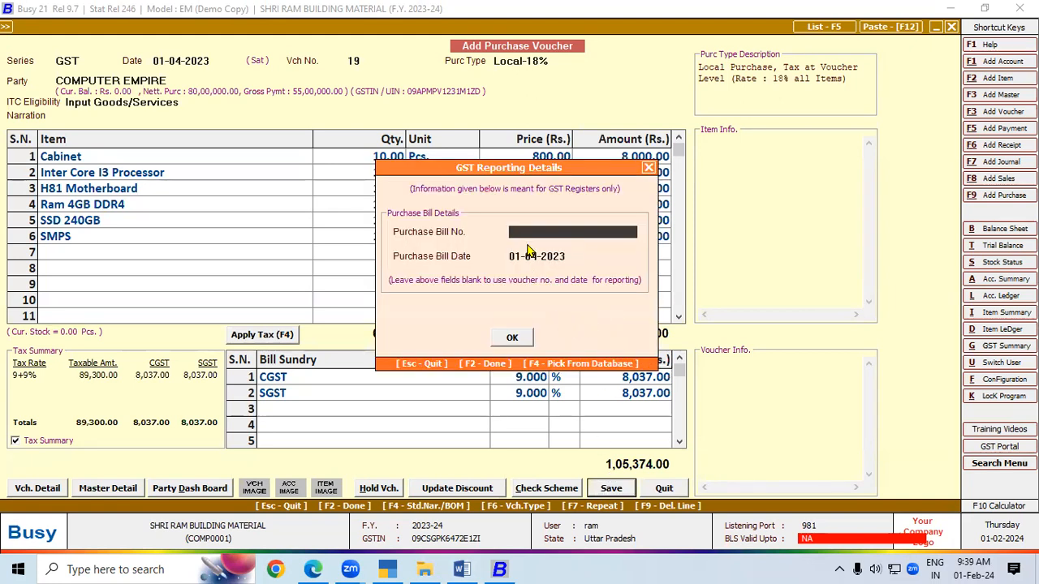
- Look up the invoice number in the Word notes, enter 556 as the purchase bill number, and accept the bill date 01-04-2023
click(462, 569)
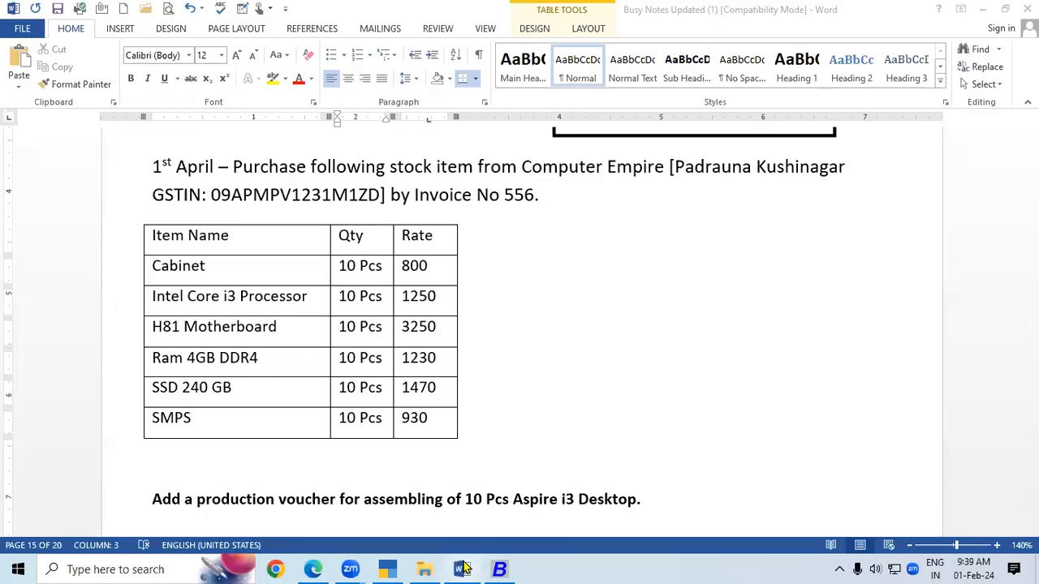
click(464, 569)
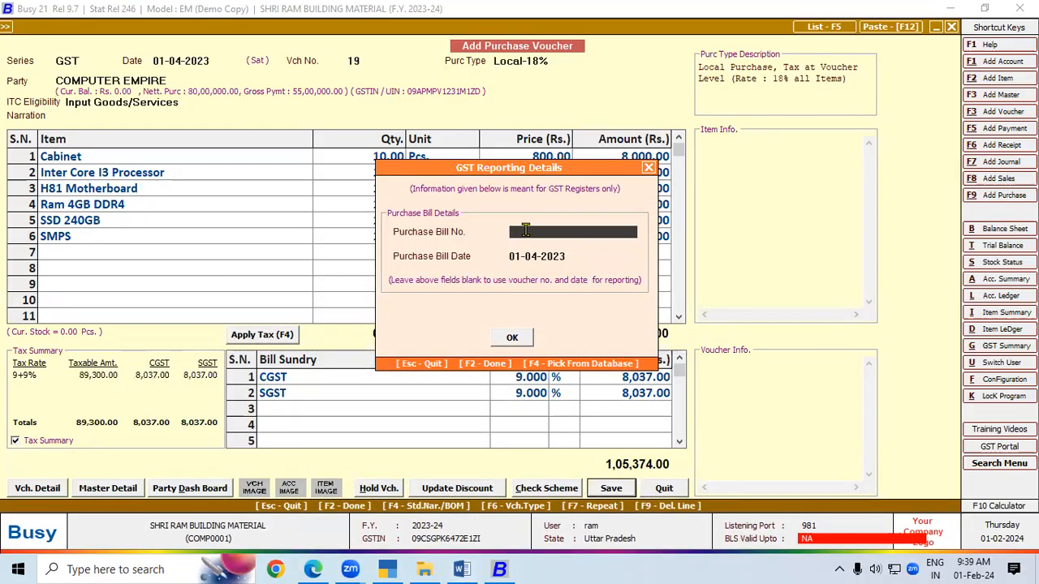
text(556)
key(Return)
key(Return)
key(Return)
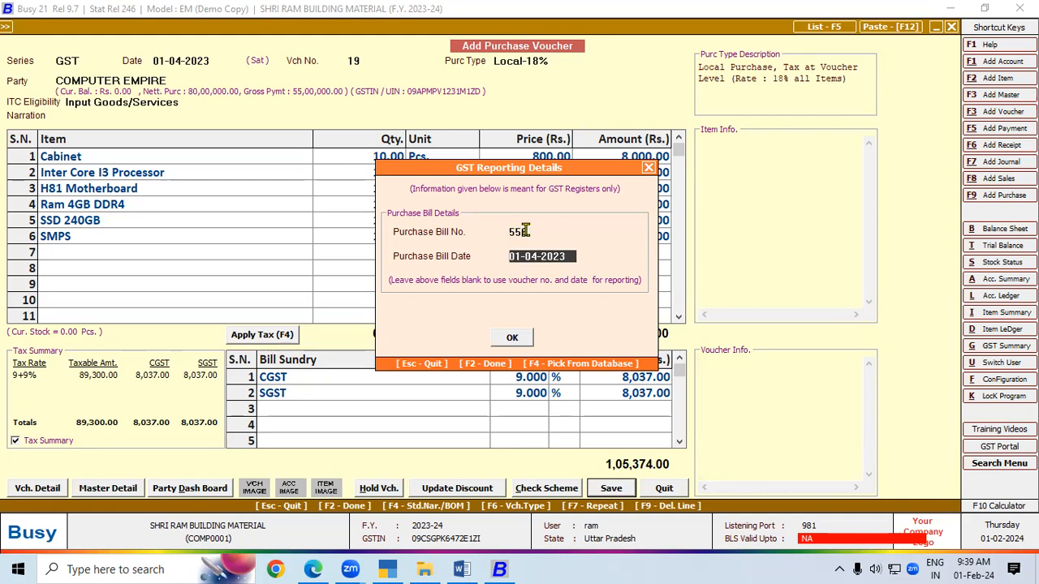
- Accept the purchase bill details, bill reference 556 and transport details to save the purchase voucher, and close the blank voucher that follows
key(Down)
key(Return)
key(Return)
key(Return)
key(Return)
key(Return)
key(Return)
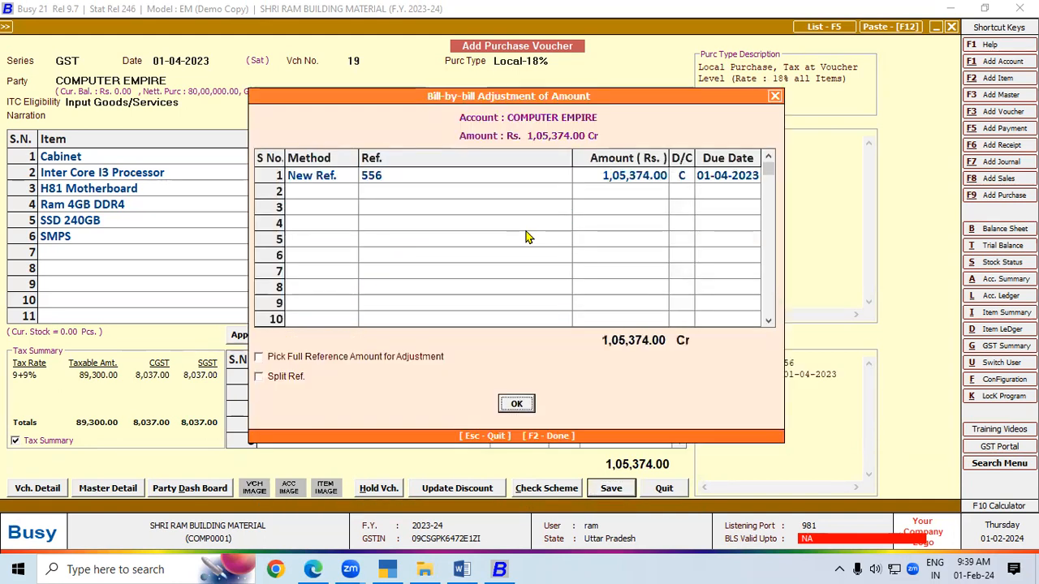
key(Return)
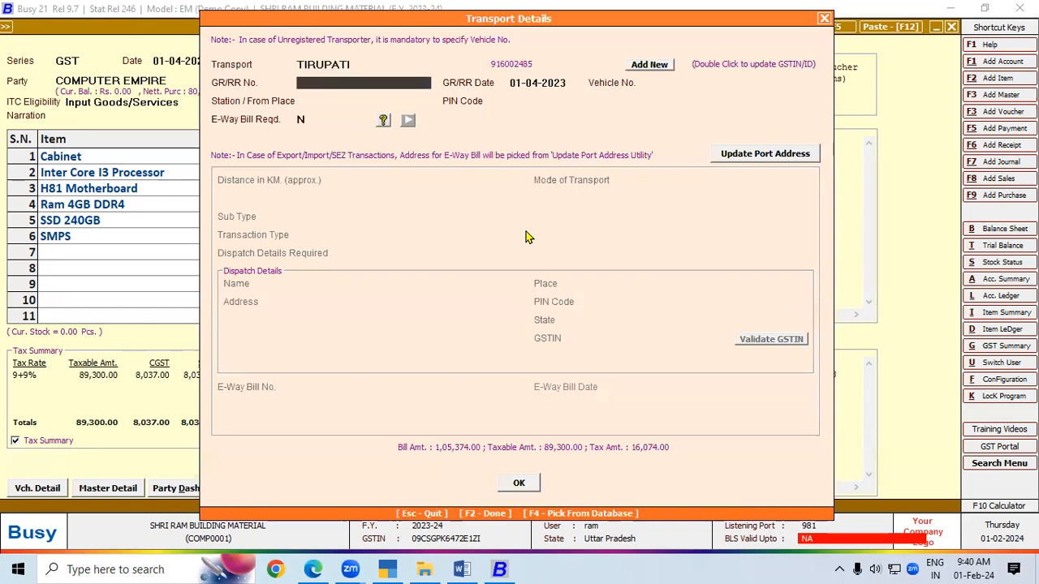
click(526, 486)
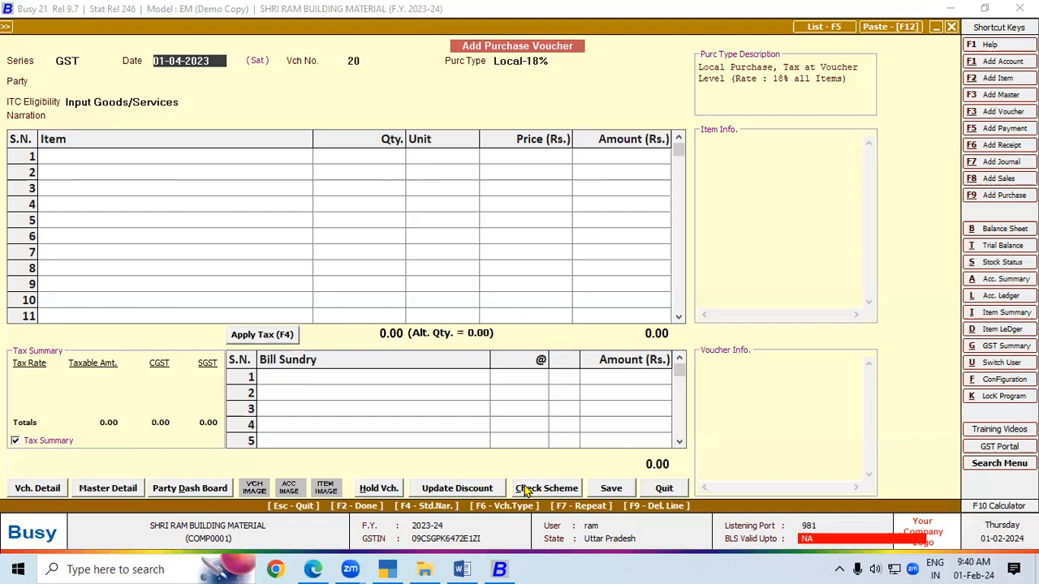
key(Escape)
key(Return)
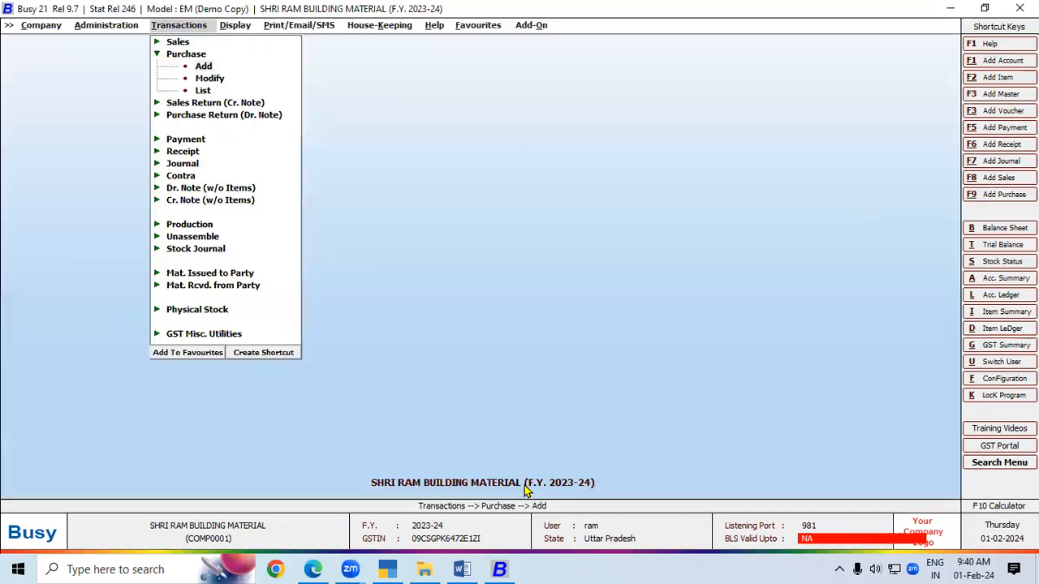
key(Escape)
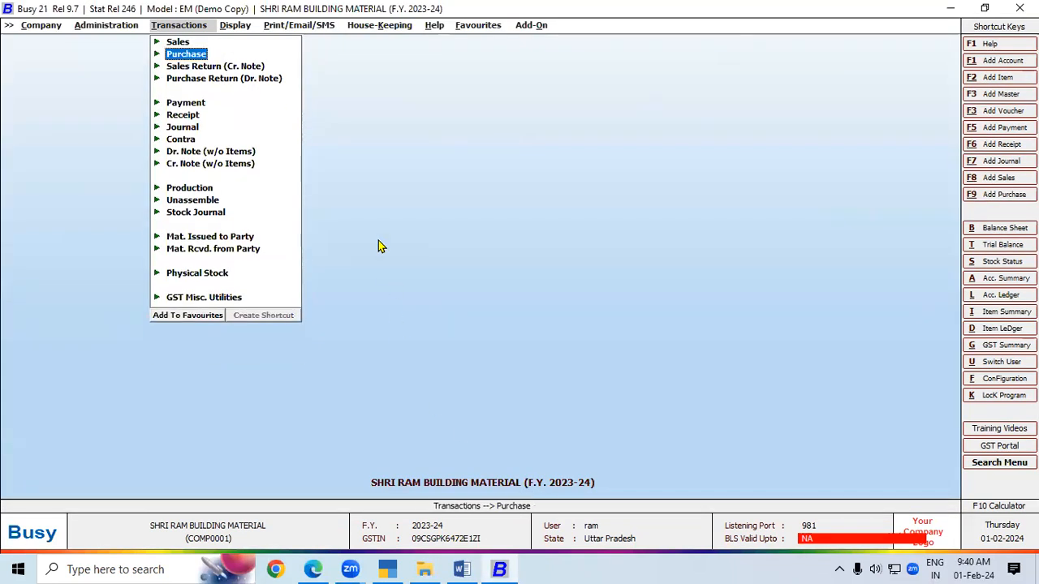
click(182, 191)
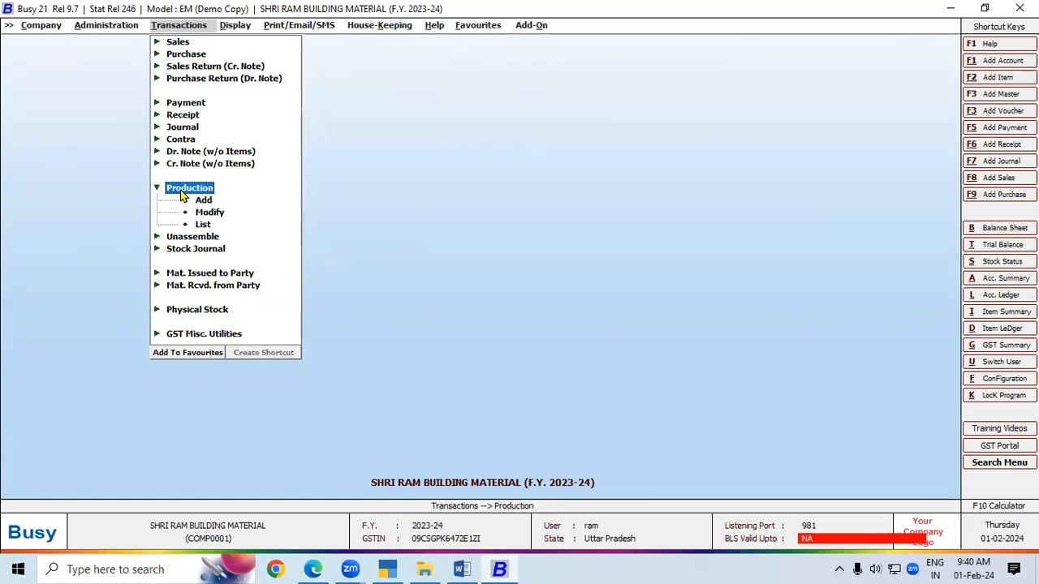
click(203, 199)
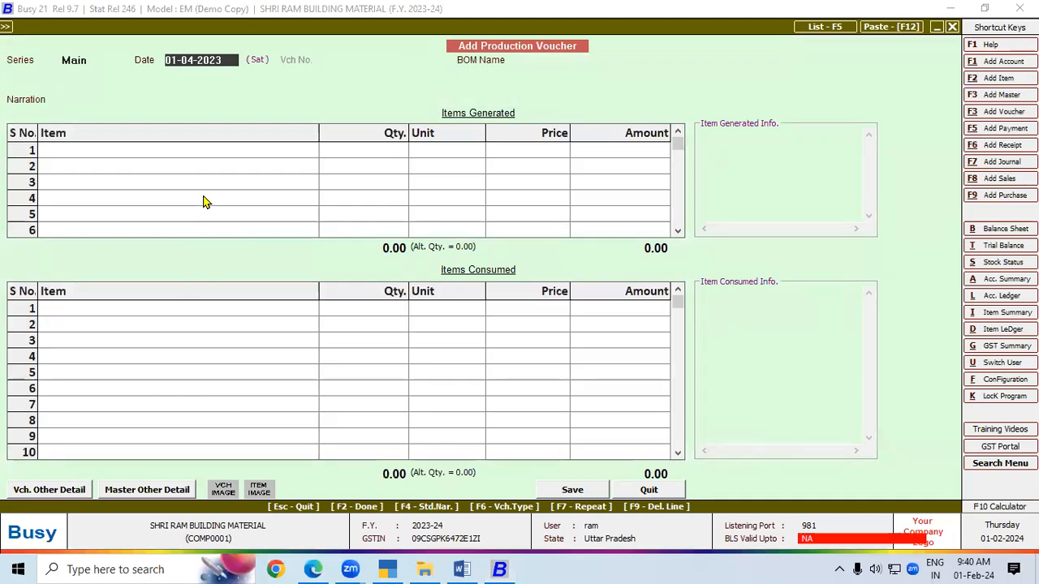
key(Return)
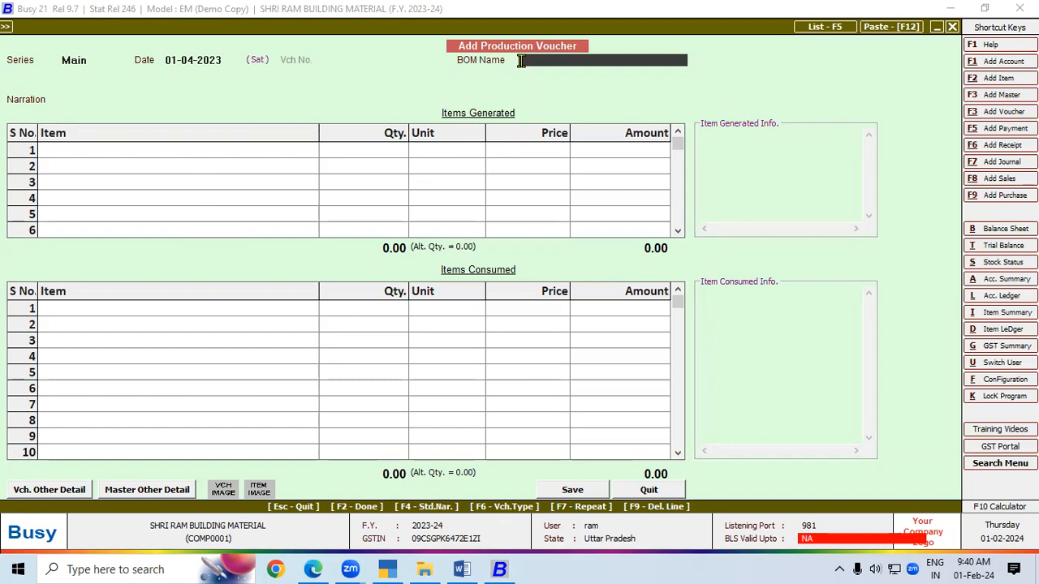
key(Escape)
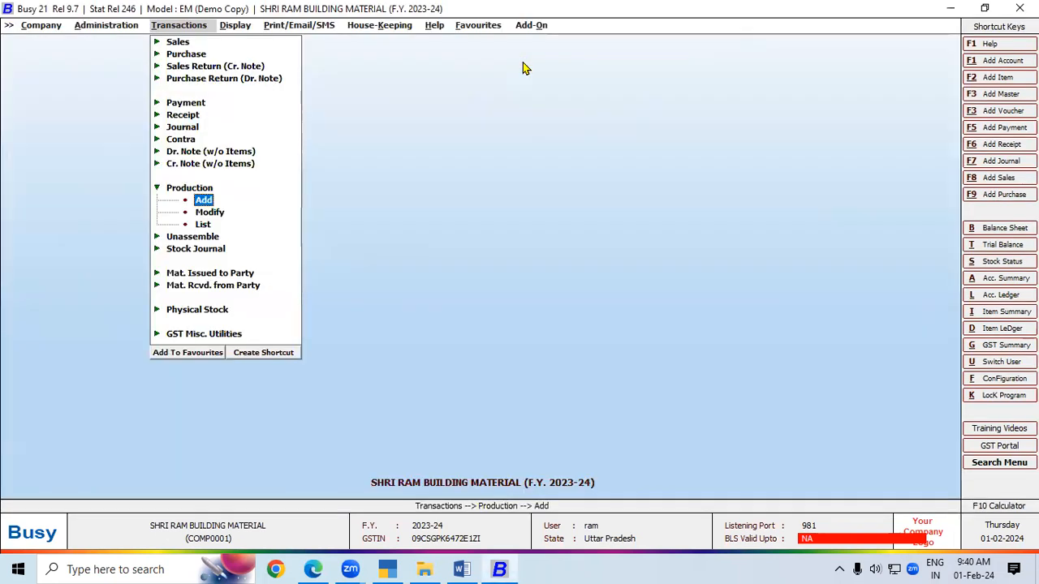
key(Escape)
- Open a new Bill of Material master
click(119, 26)
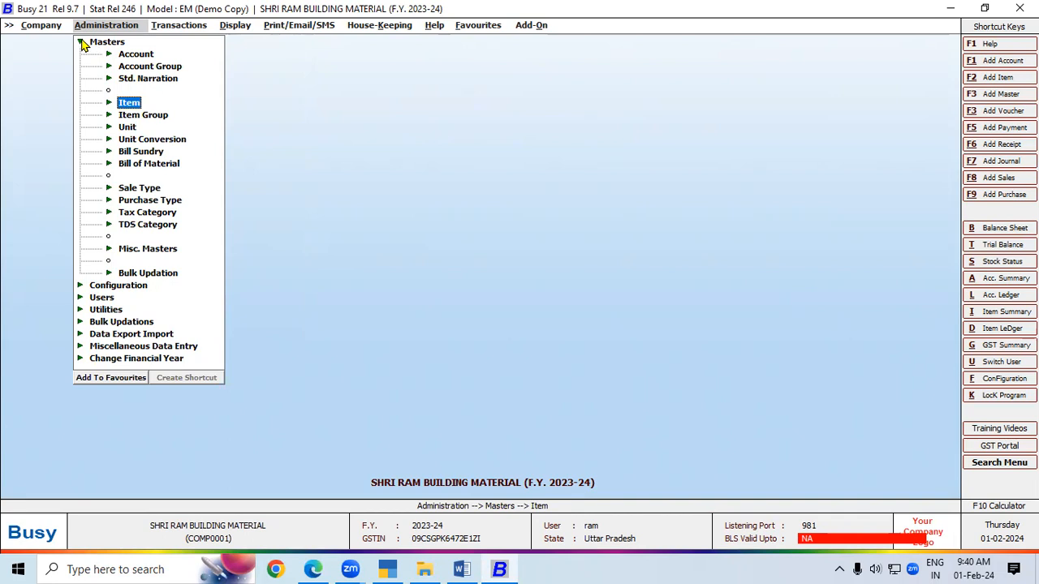
click(136, 166)
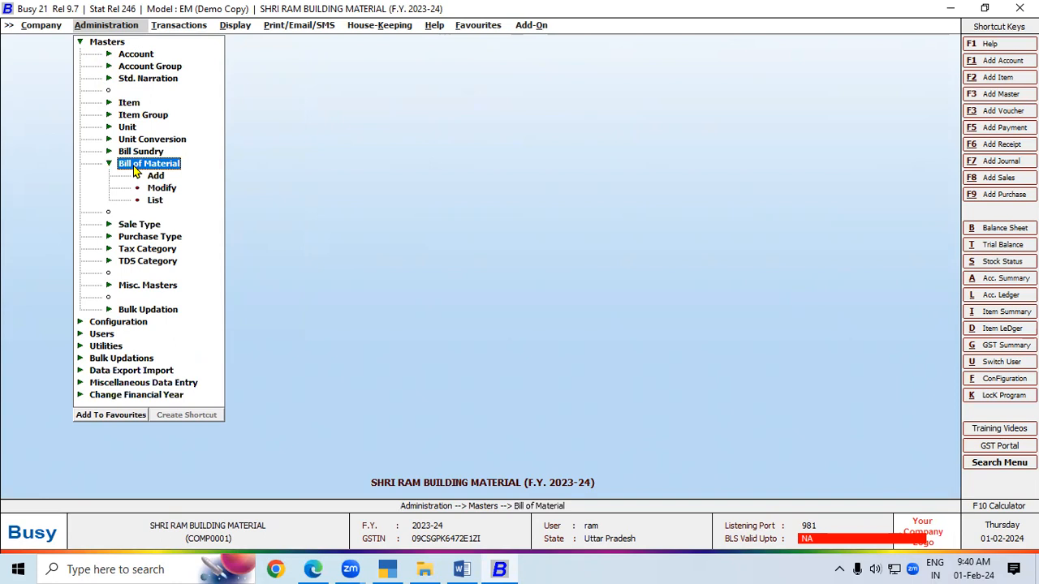
click(153, 176)
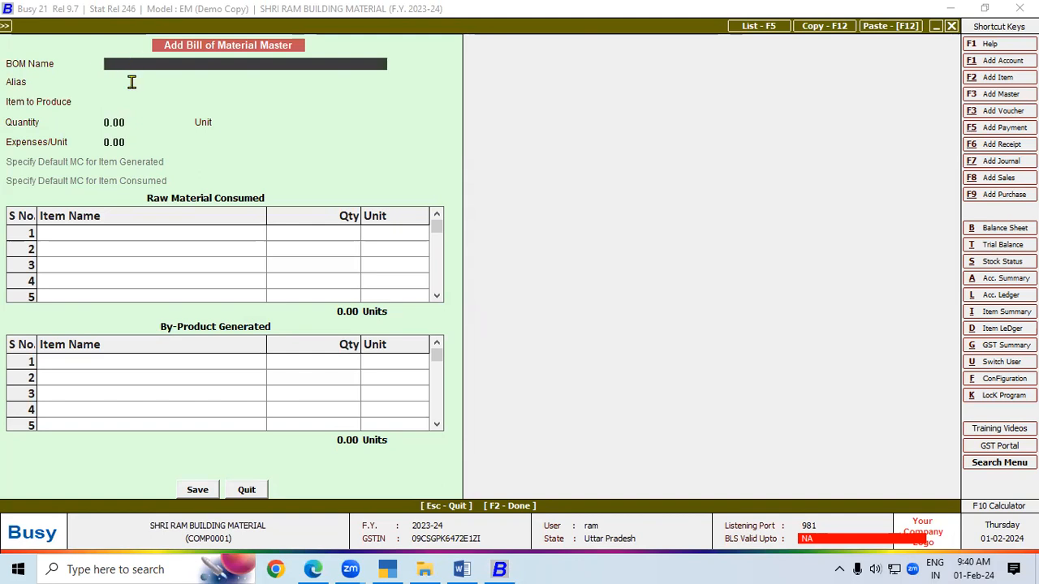
- Copy the product name Aspire CPU i3/4GB/240GB from the Word notes and enter it as the BOM name in Busy, leaving the alias blank
click(461, 568)
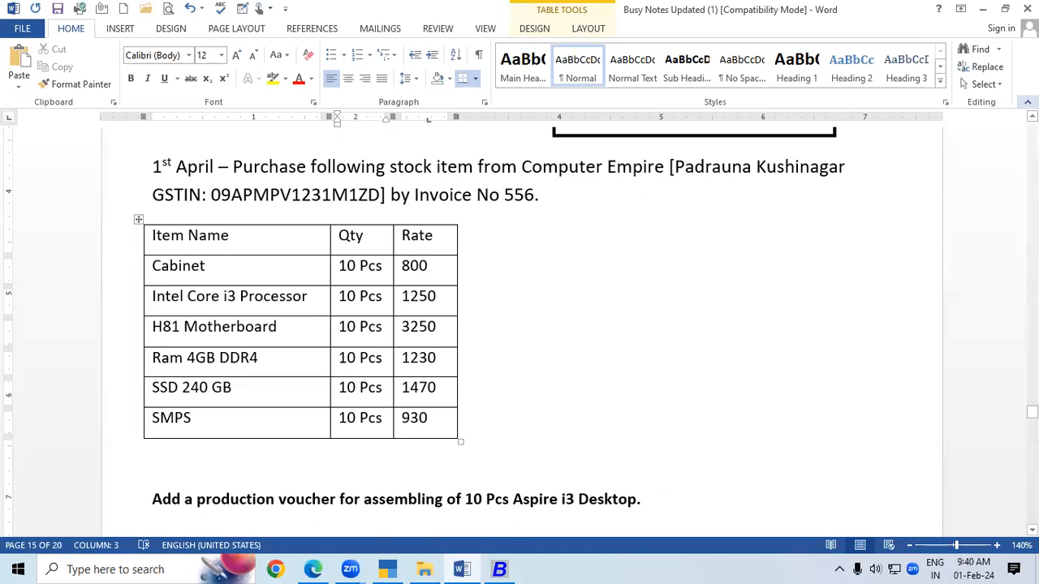
scroll(771, 323, up, 1)
scroll(594, 197, up, 3)
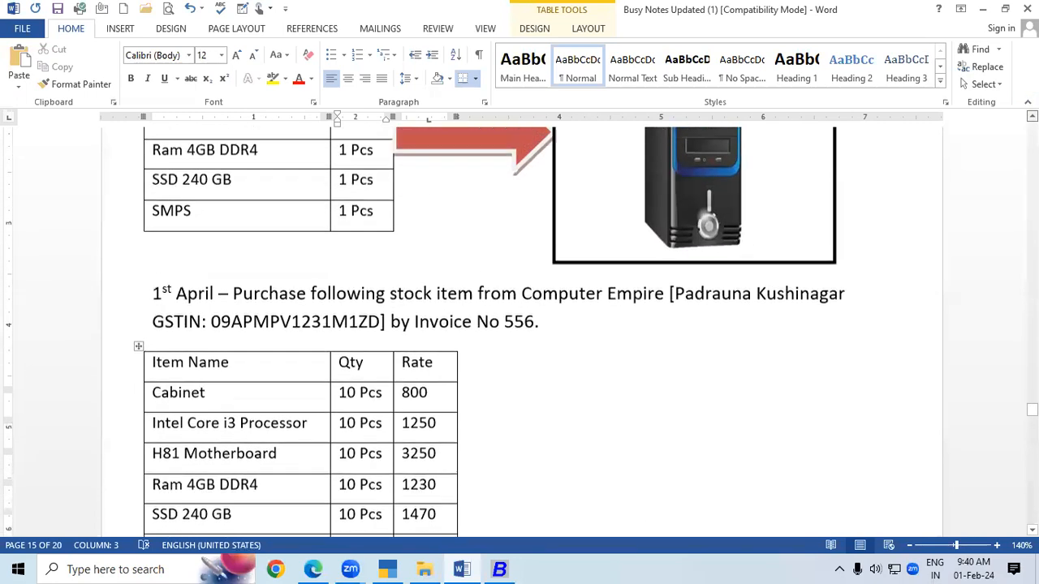
drag(588, 199, 788, 202)
key(ctrl+c)
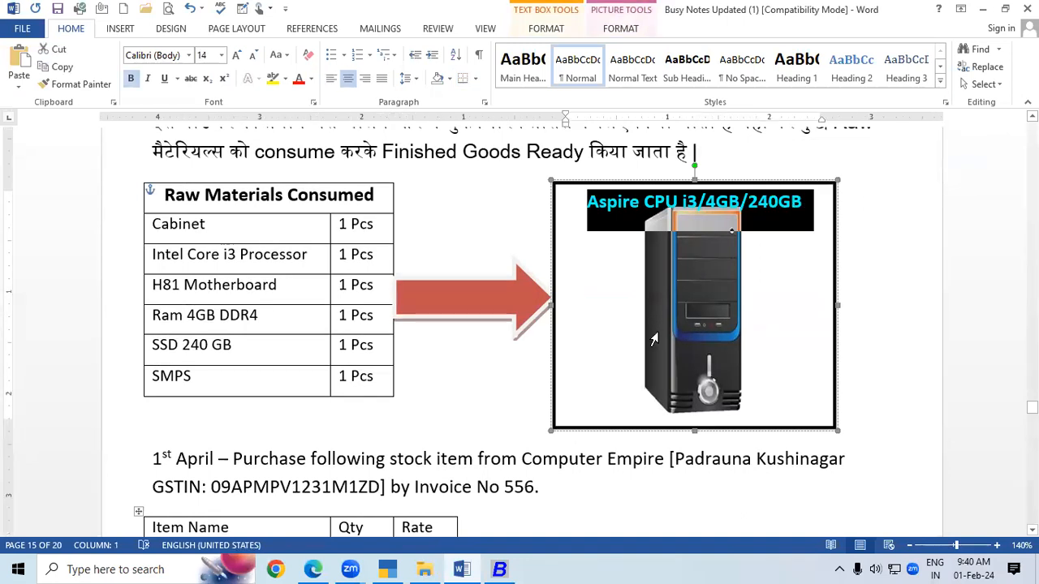
click(501, 569)
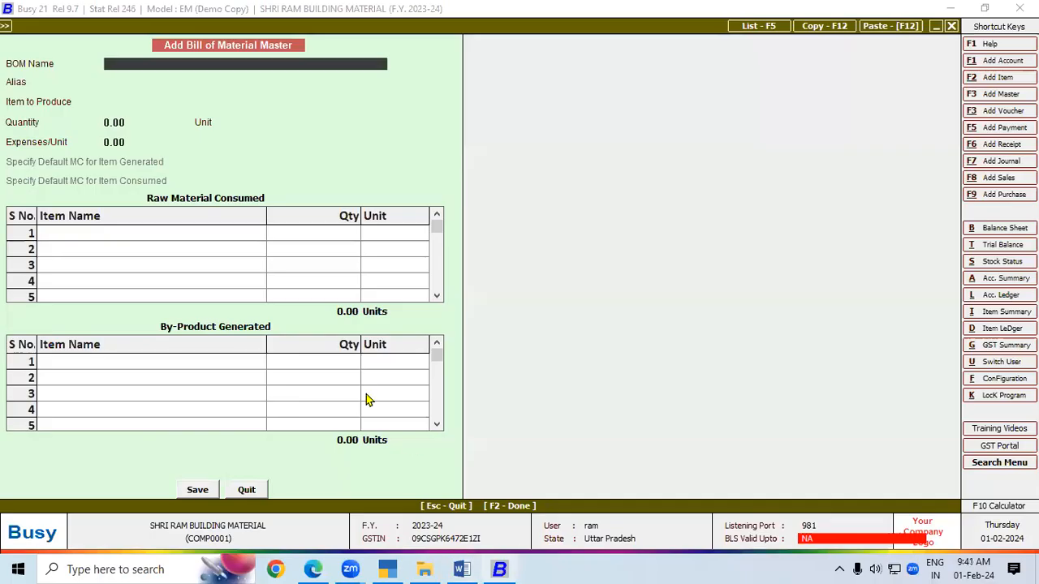
key(ctrl+v)
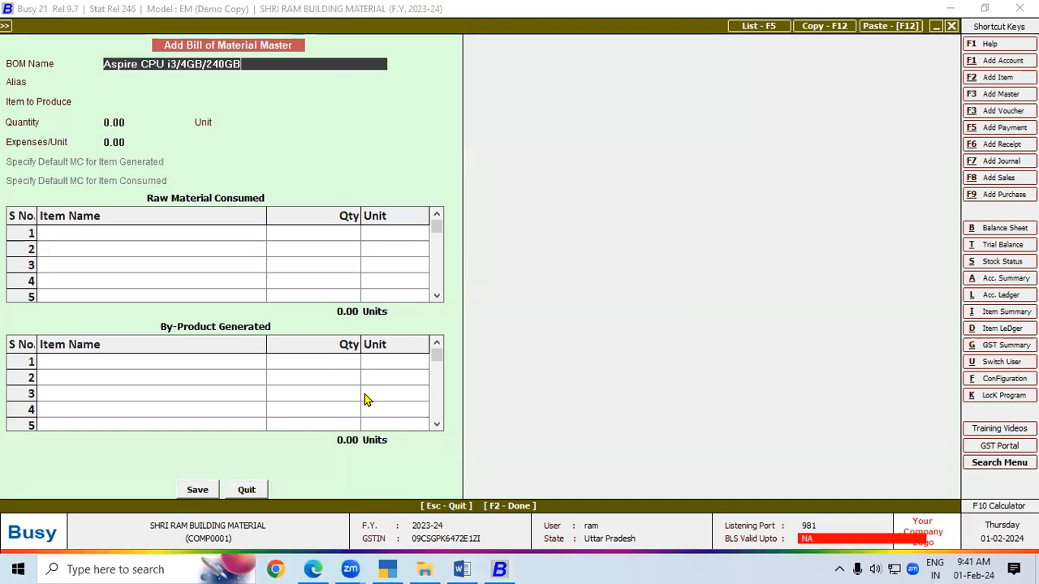
key(Return)
key(Return)
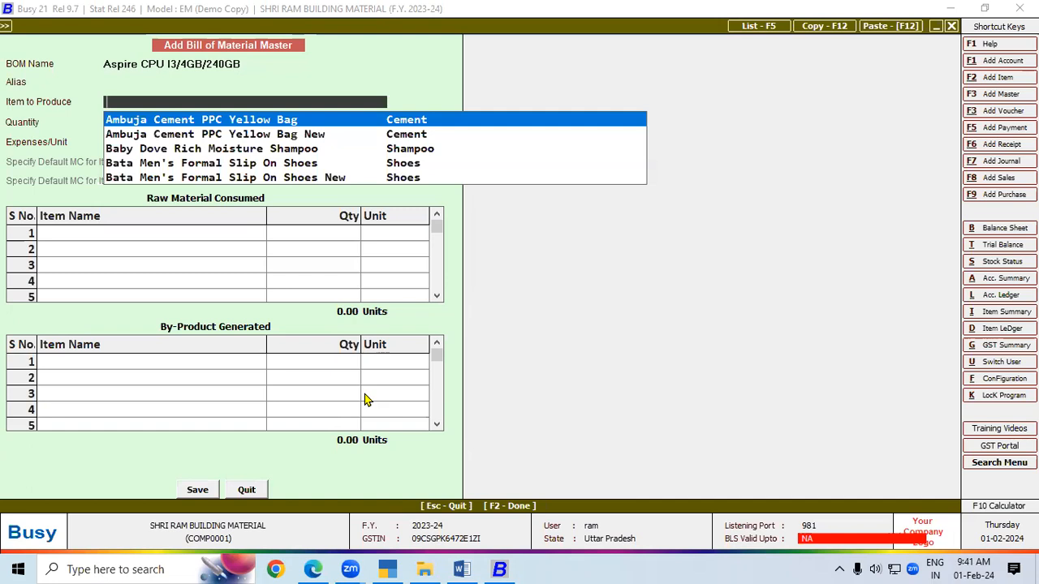
- Start a new item master for the item to produce, using Aspire CPU i3/4GB/240GB as its name and print name
text(v)
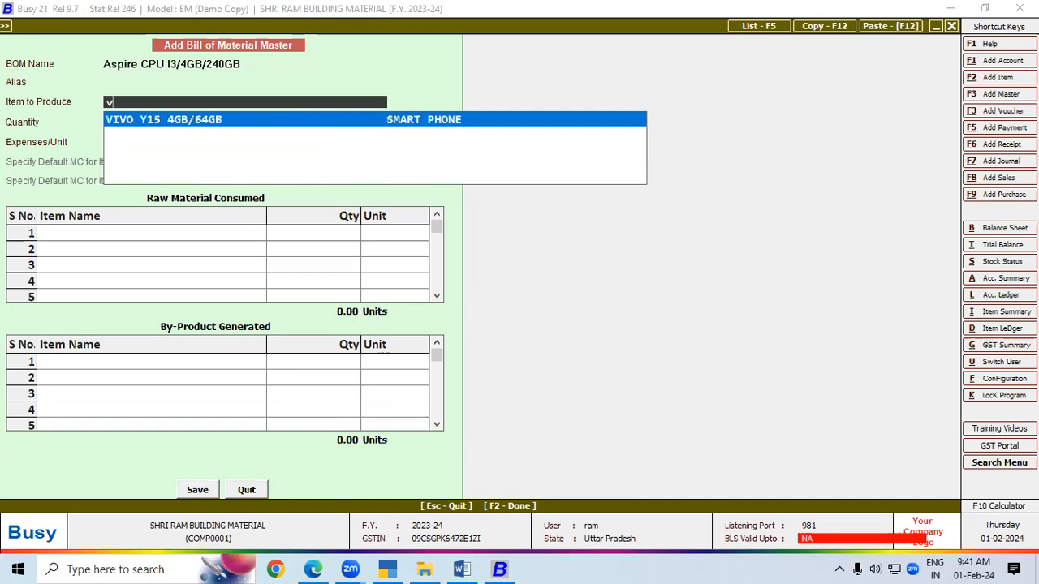
key(BackSpace)
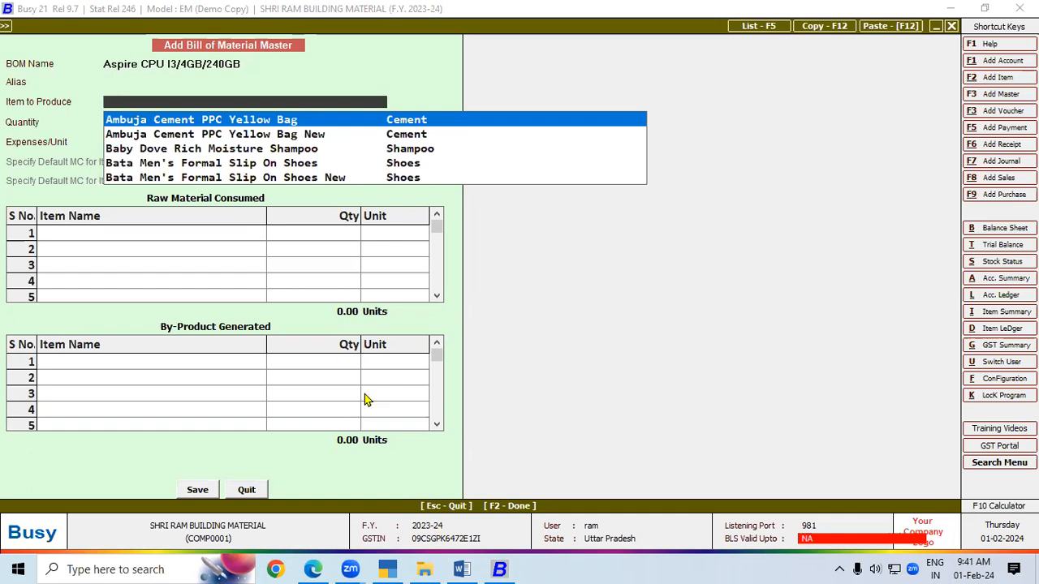
key(F3)
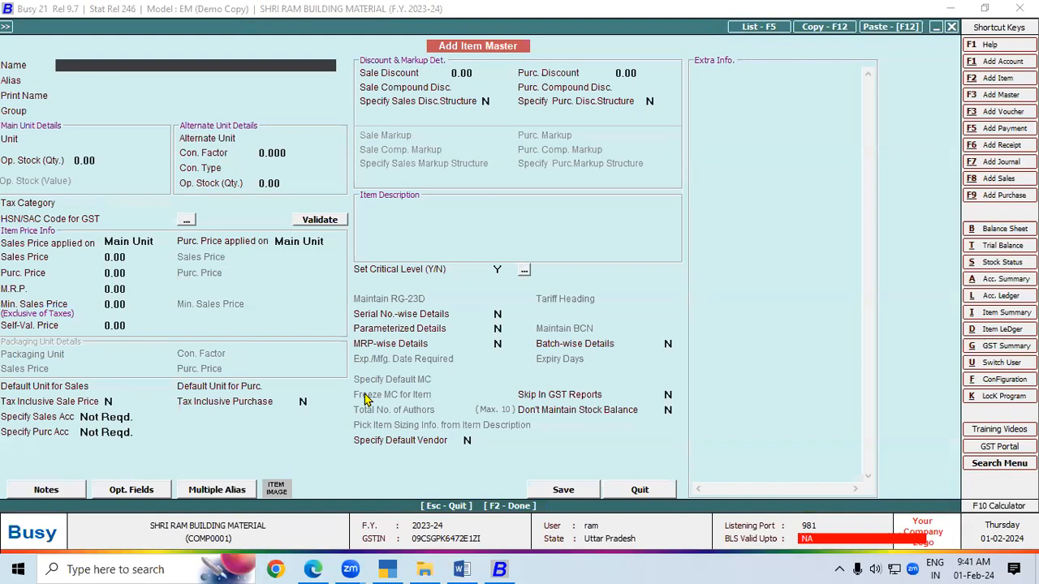
text(A)
key(BackSpace)
key(ctrl+v)
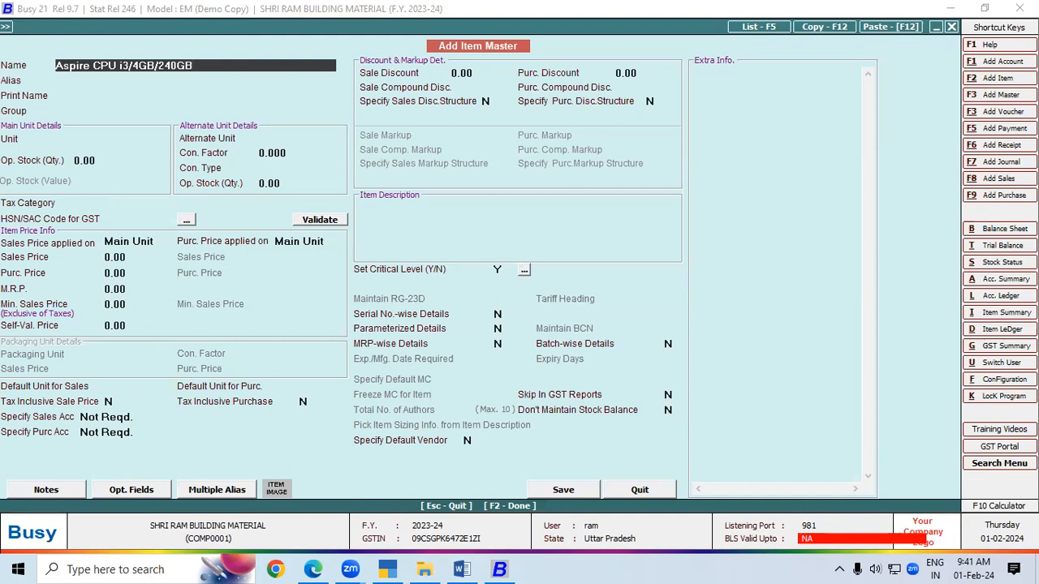
key(Return)
key(Return)
key(Return)
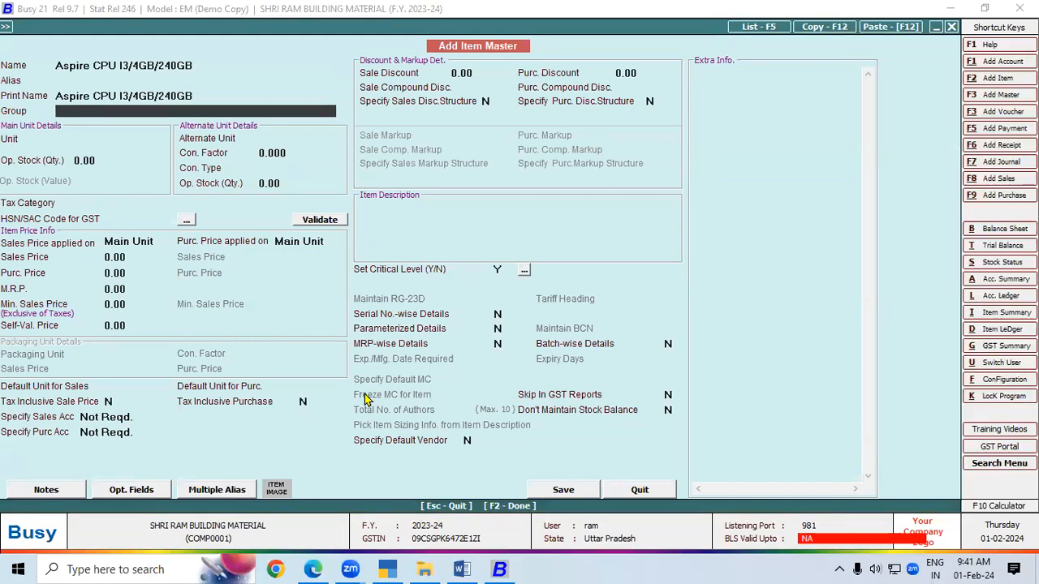
- Start a new item group for the item, named CPU, and make it a primary group
key(space)
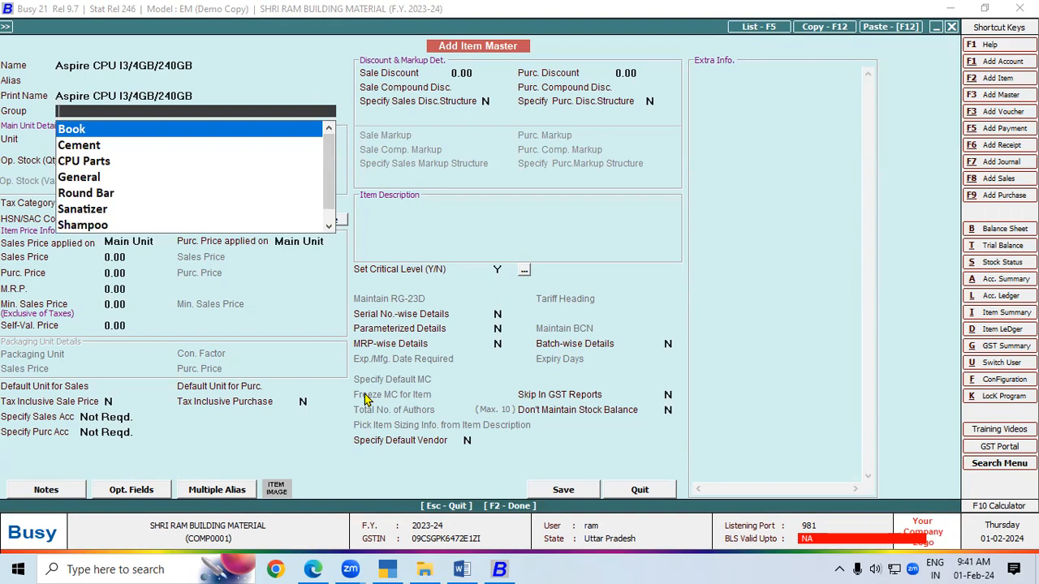
key(F3)
text(D)
key(BackSpace)
text(CPU)
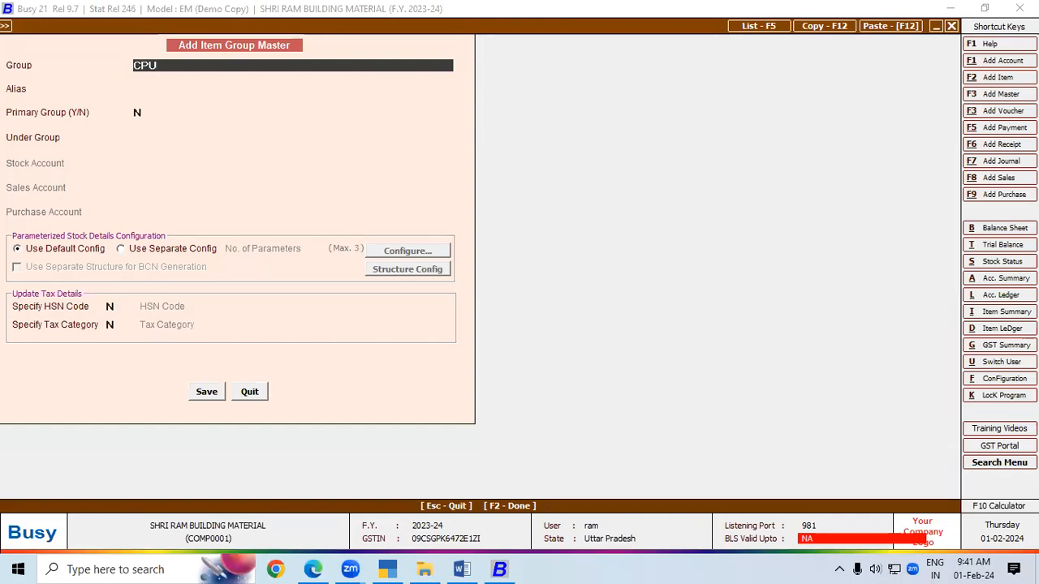
key(Return)
key(Return)
text(Y)
key(Return)
- Specify HSN code 8571 and tax category GST 18% for the CPU group and save it
text(Y)
key(Return)
text(8571)
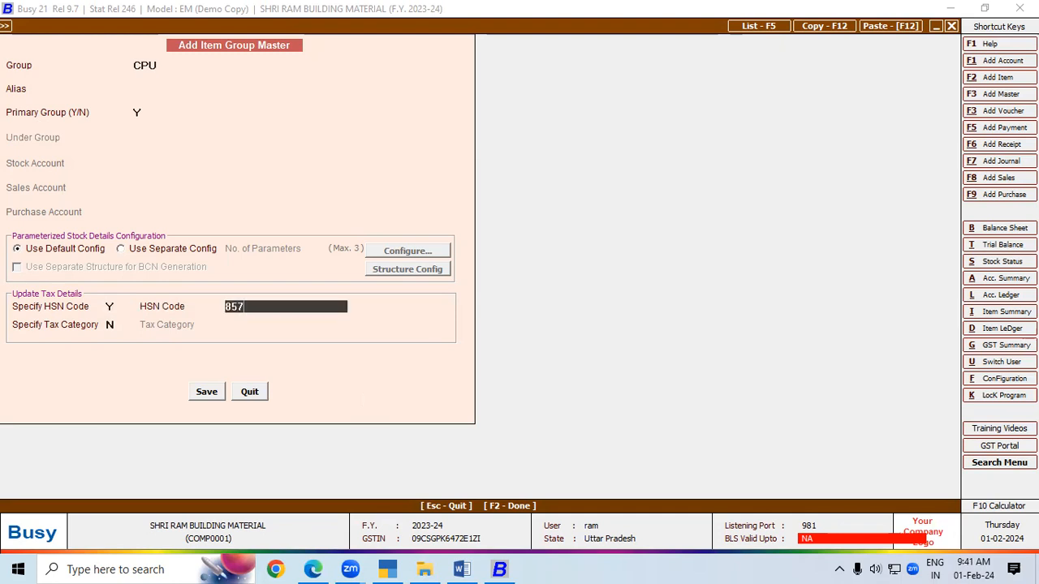
key(Return)
text(Y)
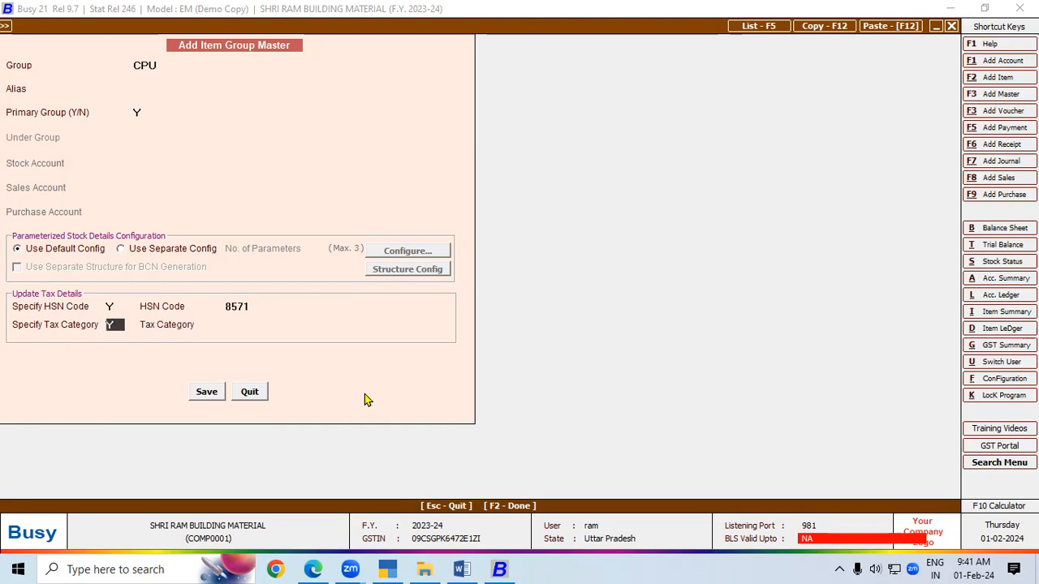
key(Return)
text(18)
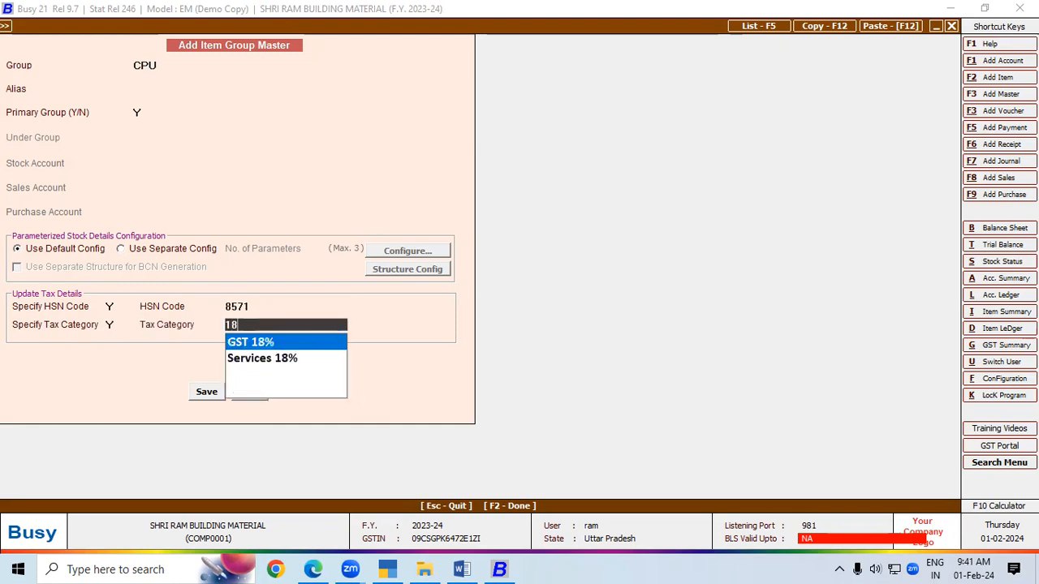
key(Return)
key(Return)
key(Return)
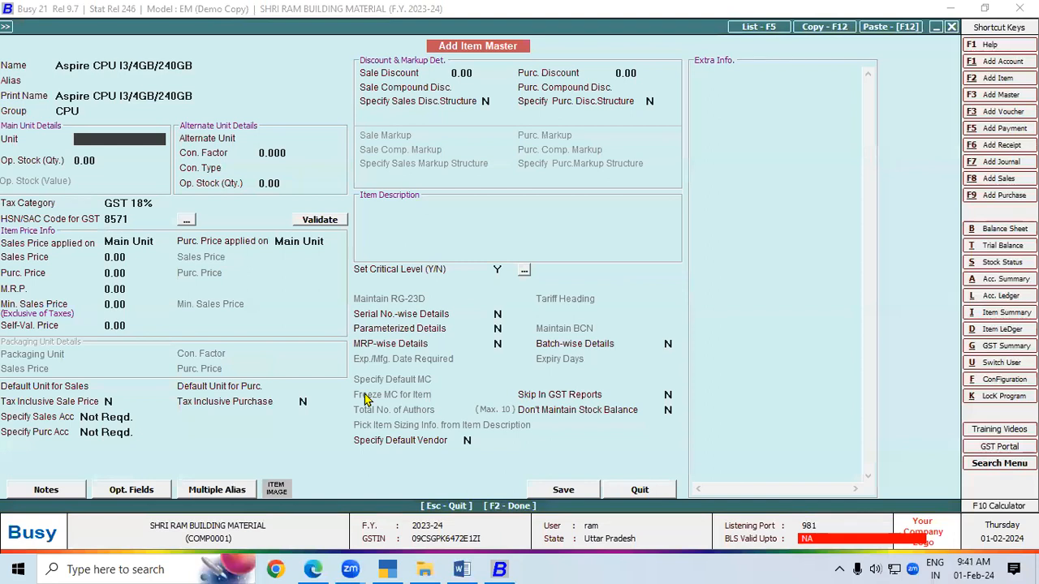
- Set the new item's main unit to Pcs. and save the item
text(p)
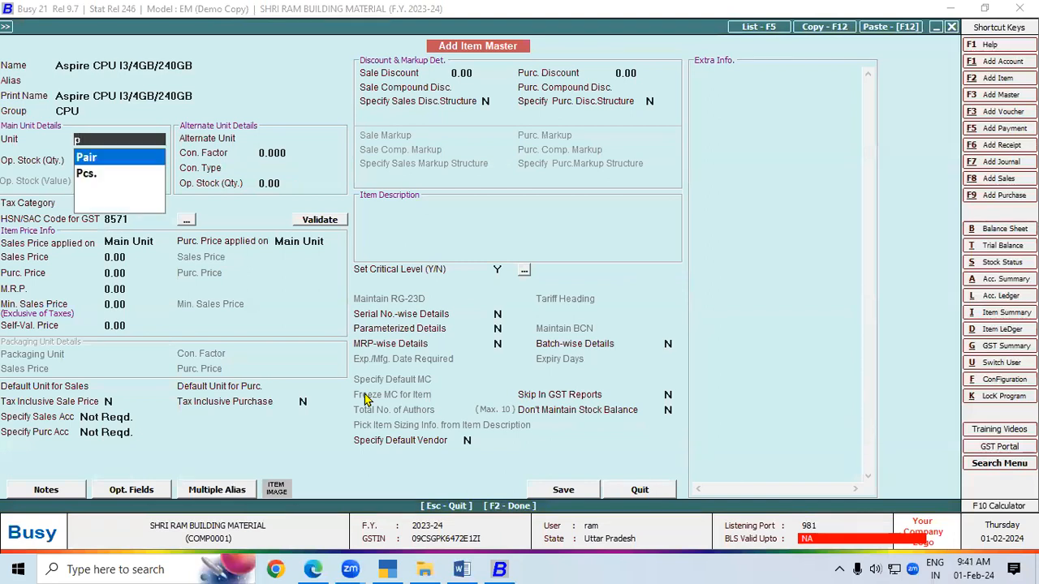
key(Down)
key(Return)
key(Return)
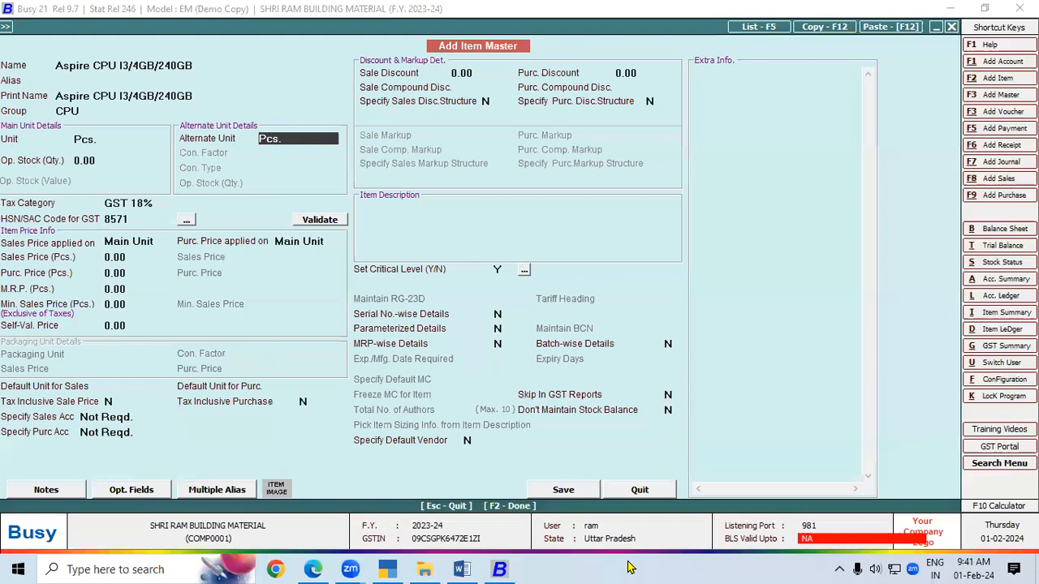
click(555, 488)
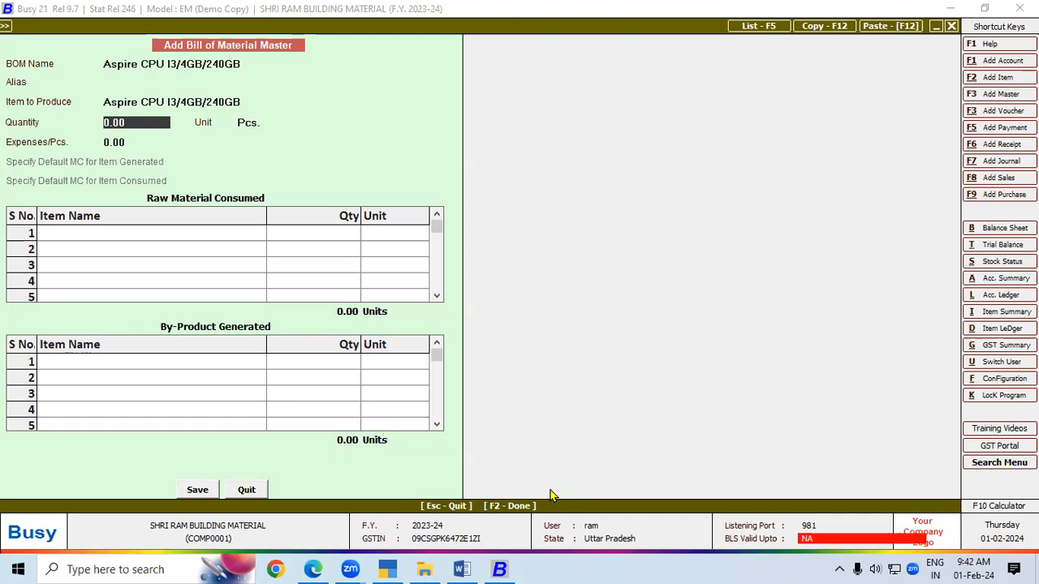
- Set the bill of material's production quantity to 1 Pcs. and its expenses per piece to 500
text(1)
key(Return)
key(Return)
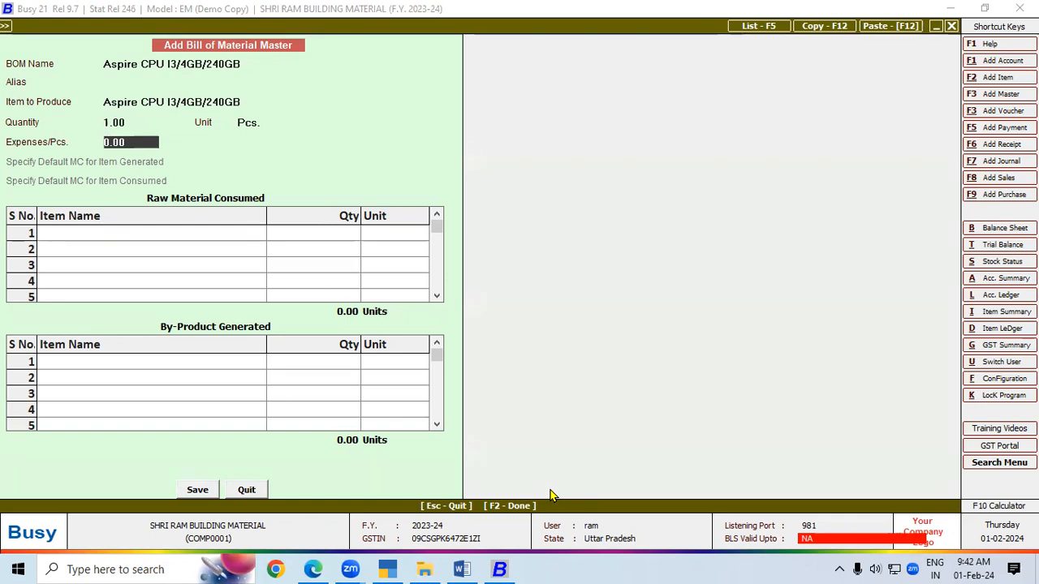
text(50)
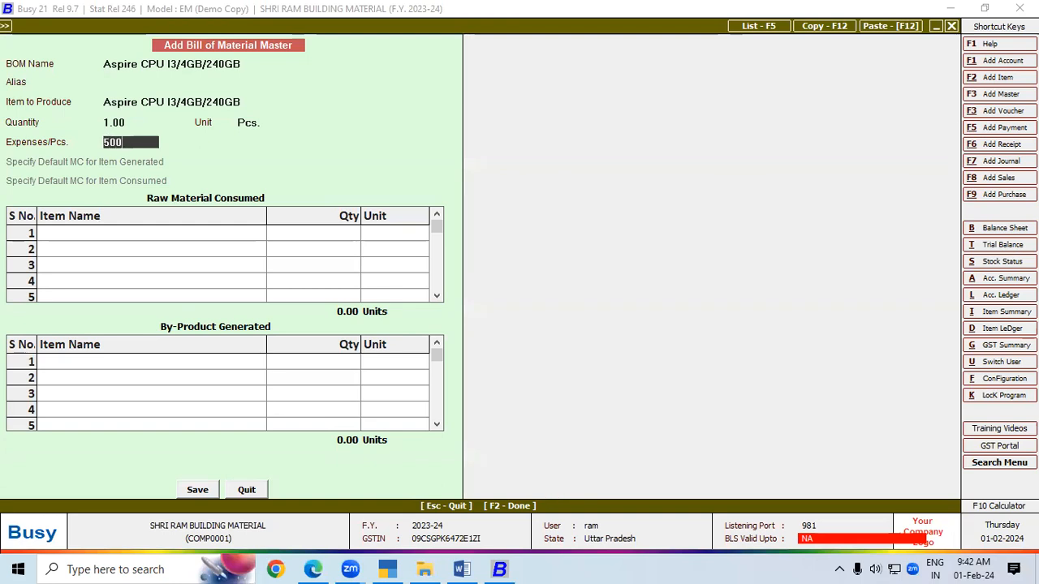
text(0)
key(Return)
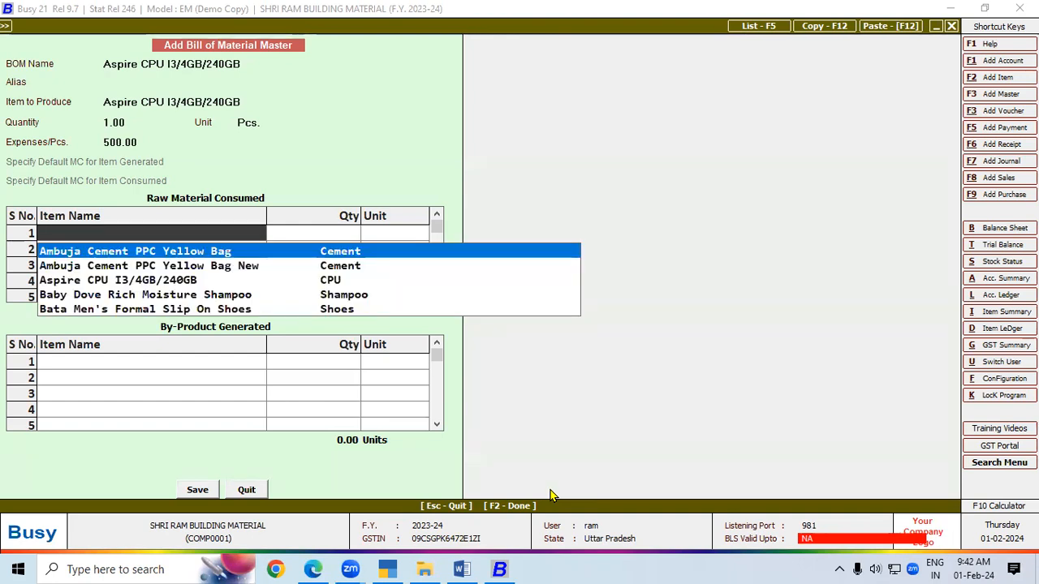
- Add Cabinet and Inter Core I3 Processor as raw materials consumed, with a quantity of 1 Pcs. each
text(C)
key(Return)
key(Return)
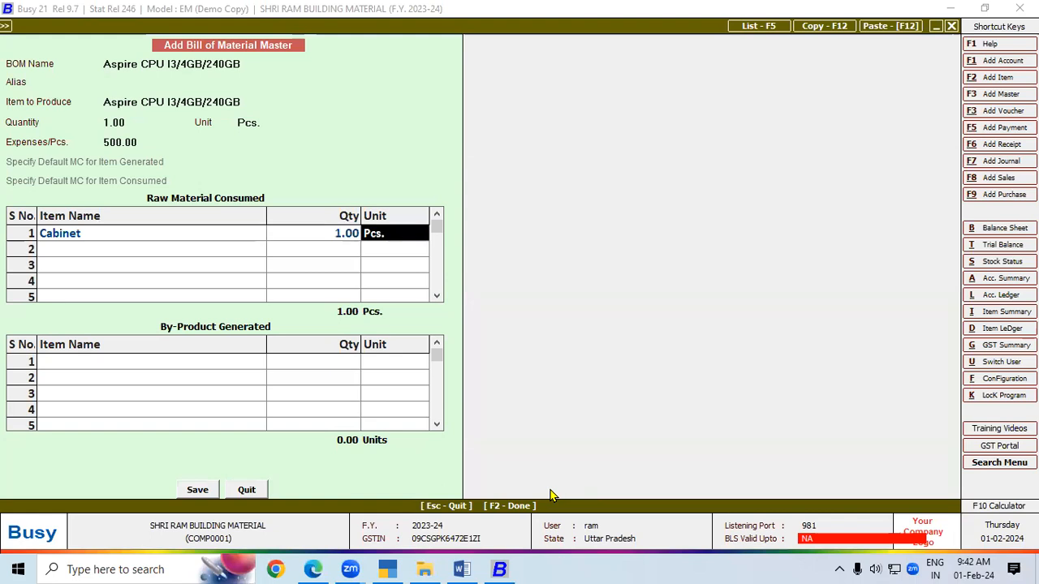
key(Return)
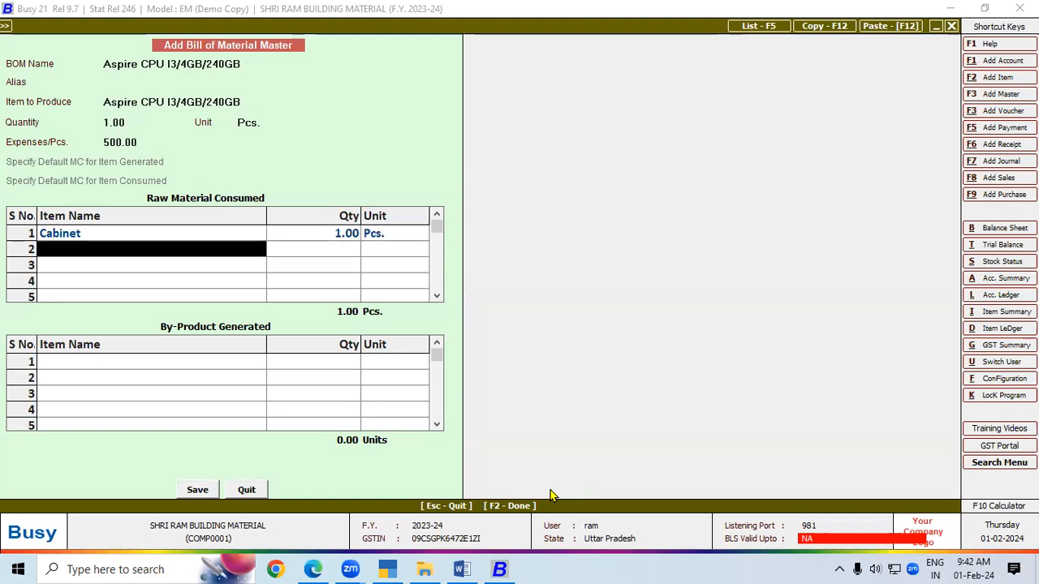
text(in)
key(Return)
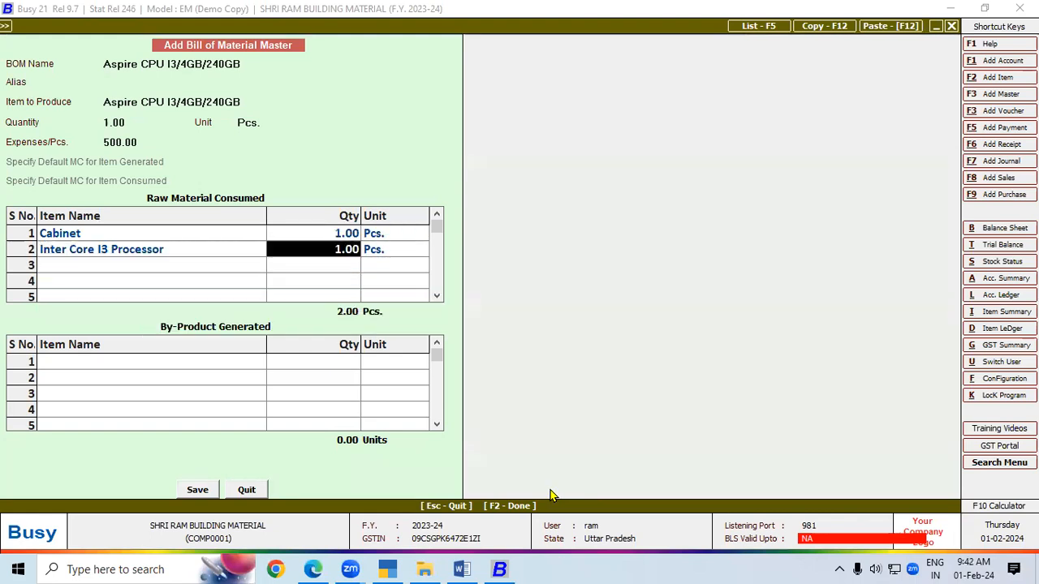
key(Return)
key(Return)
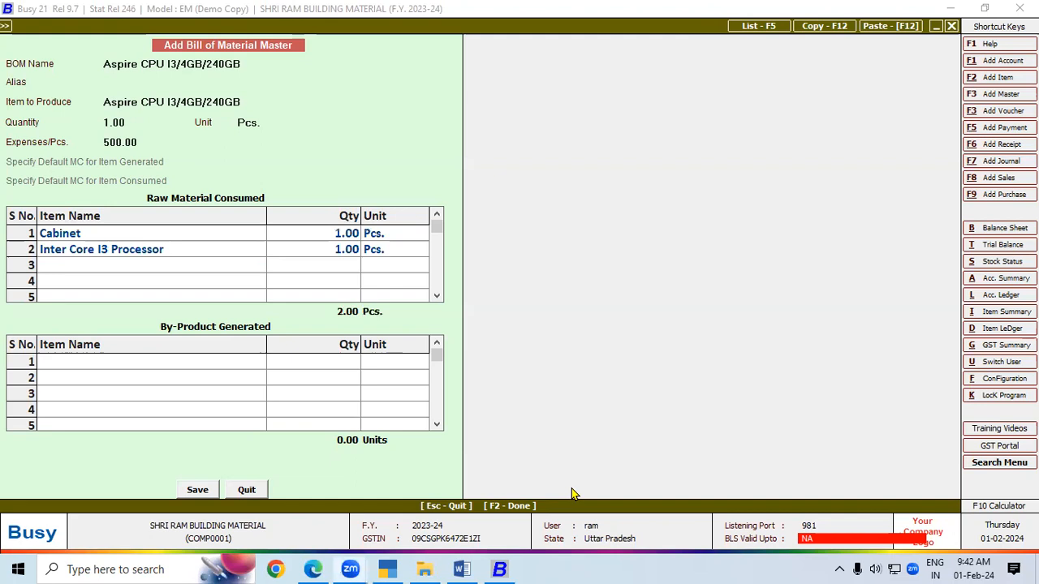
key(Return)
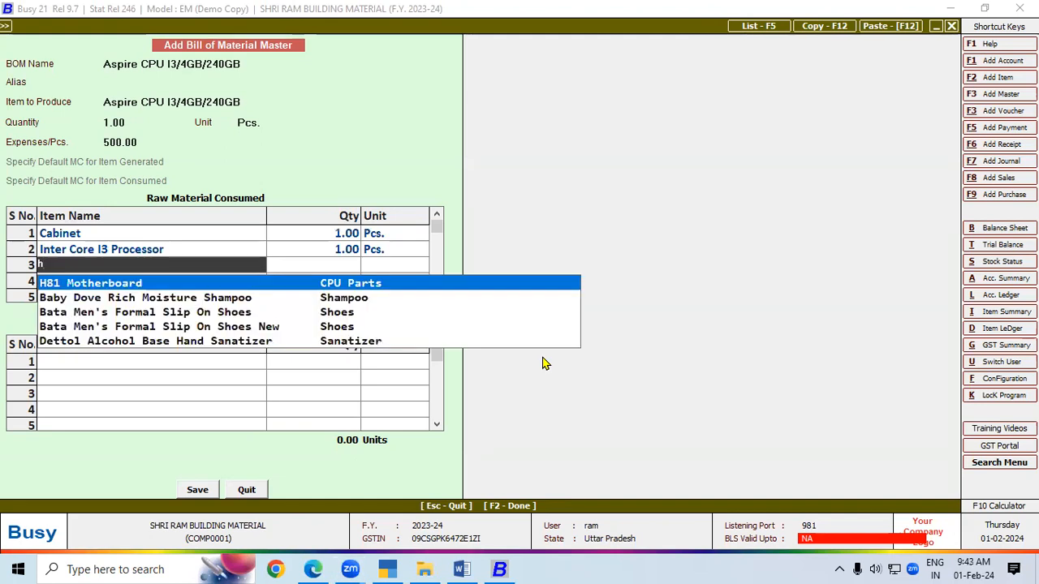
- Add H81 Motherboard and Ram 4GB DDR4 to the raw materials consumed, with 1 Pcs. of each
key(Return)
key(Return)
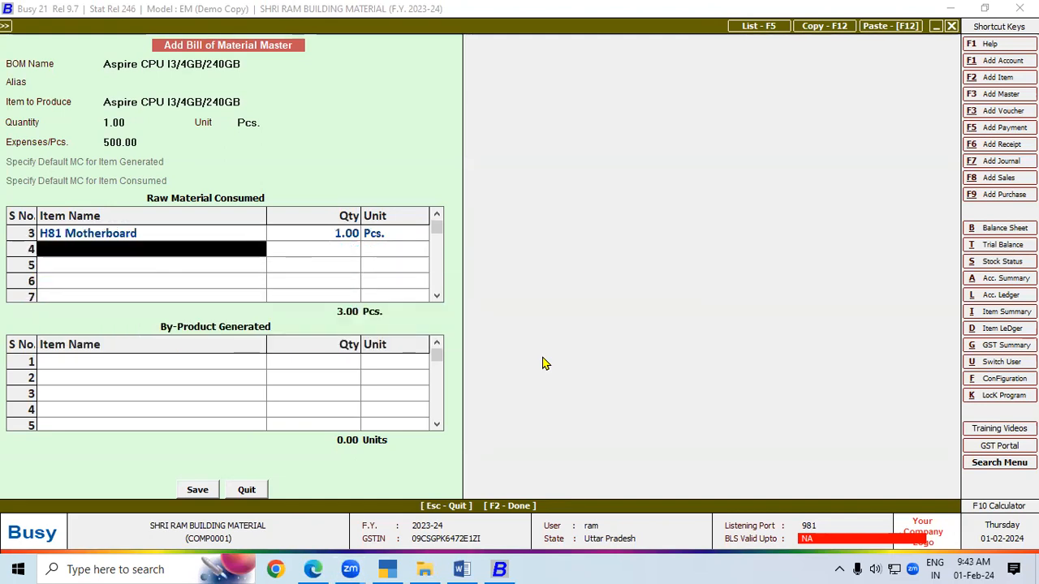
key(Return)
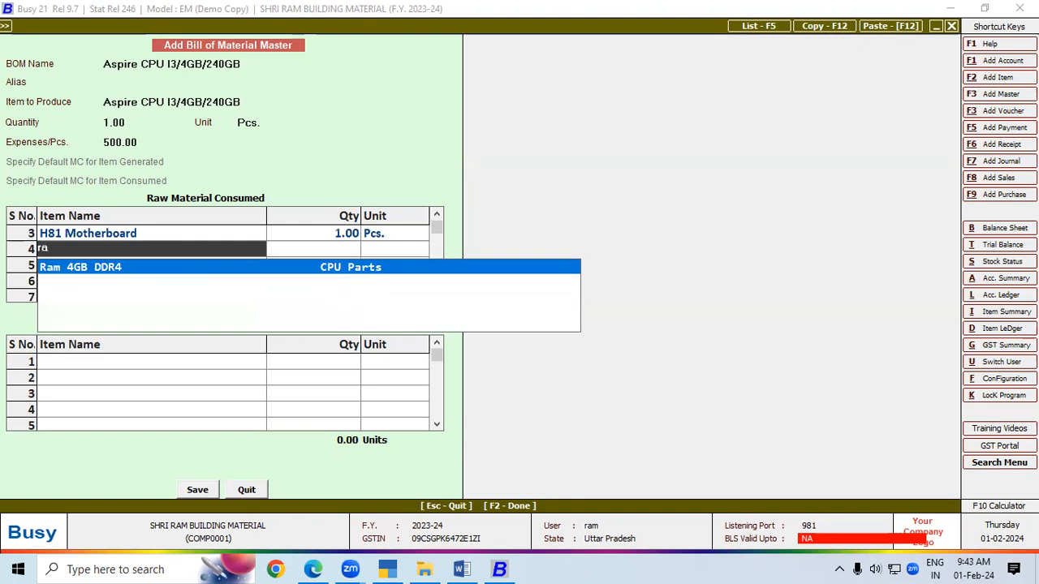
key(Return)
key(Return)
key(Return)
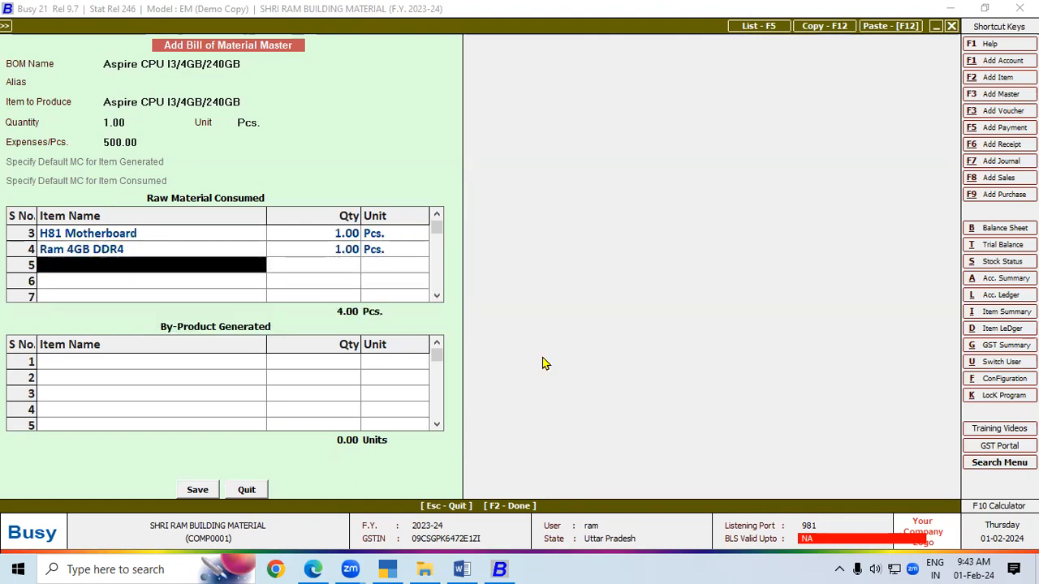
- Add SSD 240GB and SMPS to the raw materials consumed, with 1 Pcs. of each
text(ssd)
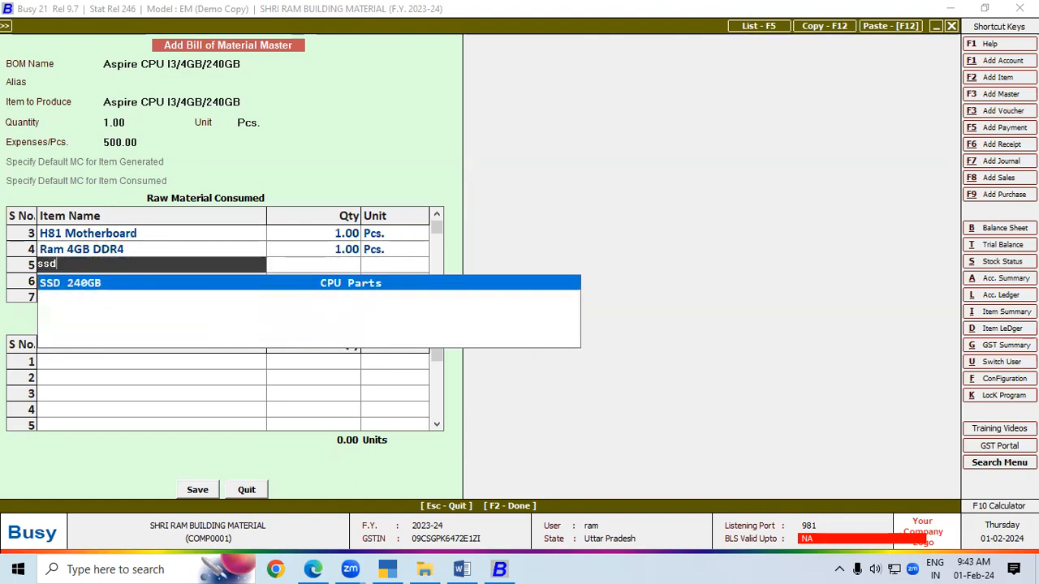
key(Return)
key(Return)
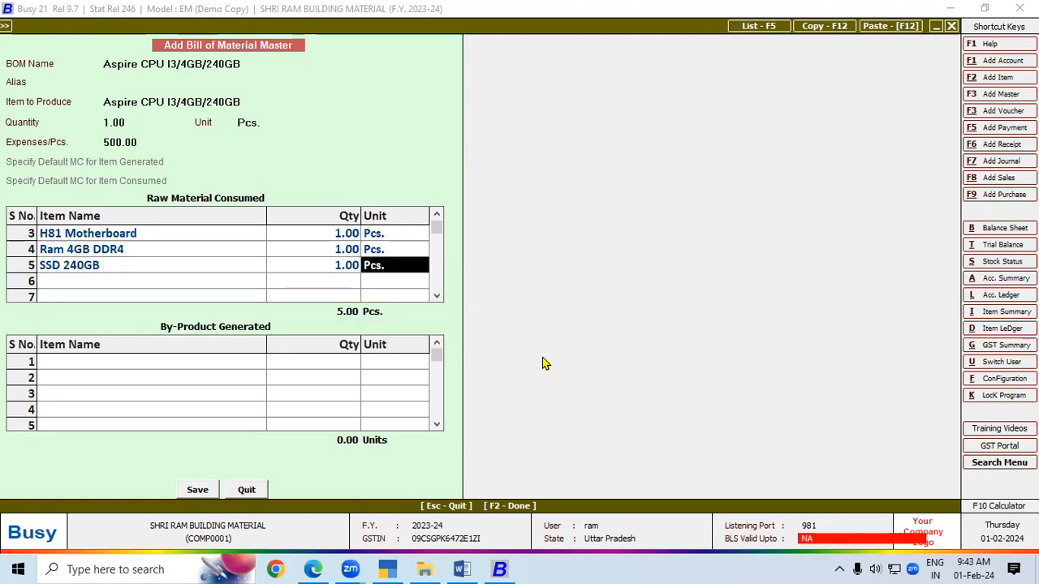
key(Return)
text(sm)
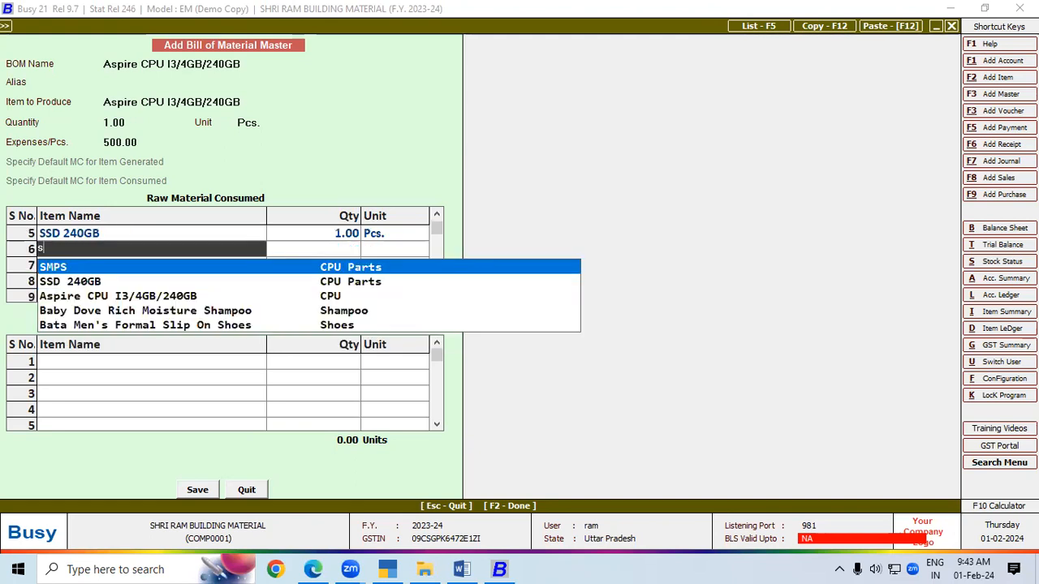
key(Return)
key(Return)
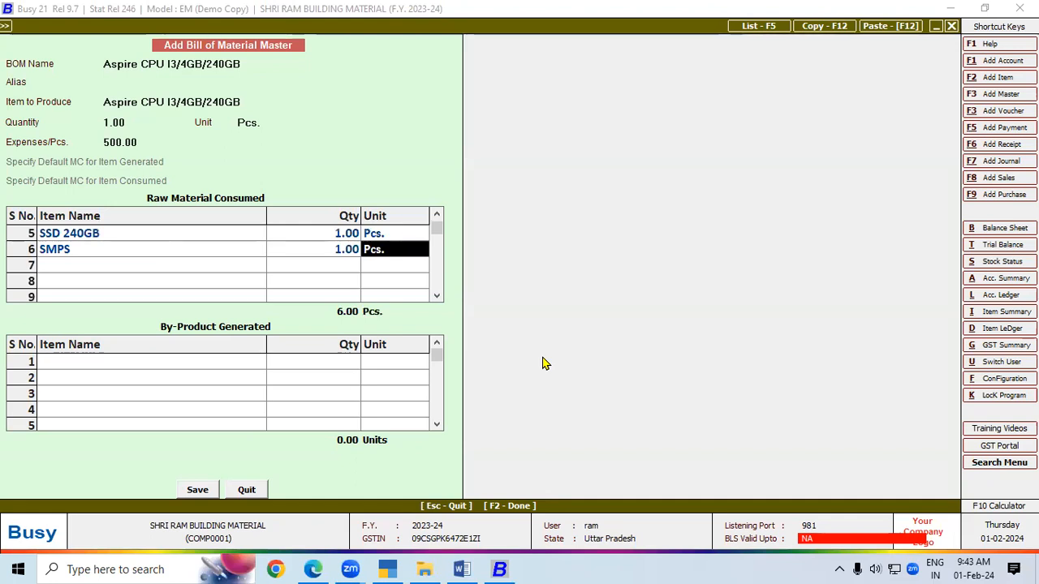
- Review the raw material list, leave the by-products empty, save the bill of material and leave its entry form
click(201, 365)
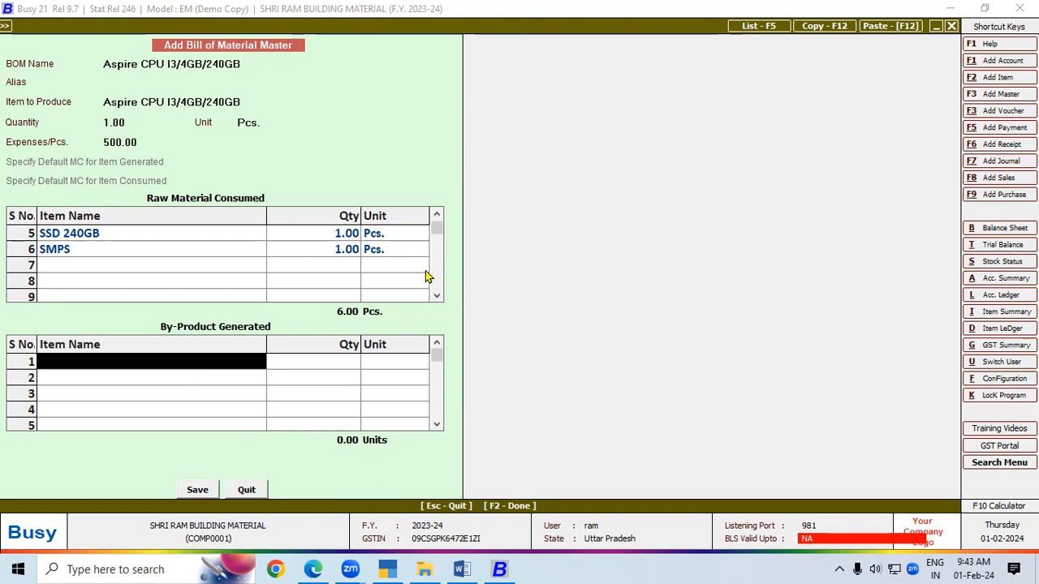
click(437, 218)
click(437, 218)
click(436, 219)
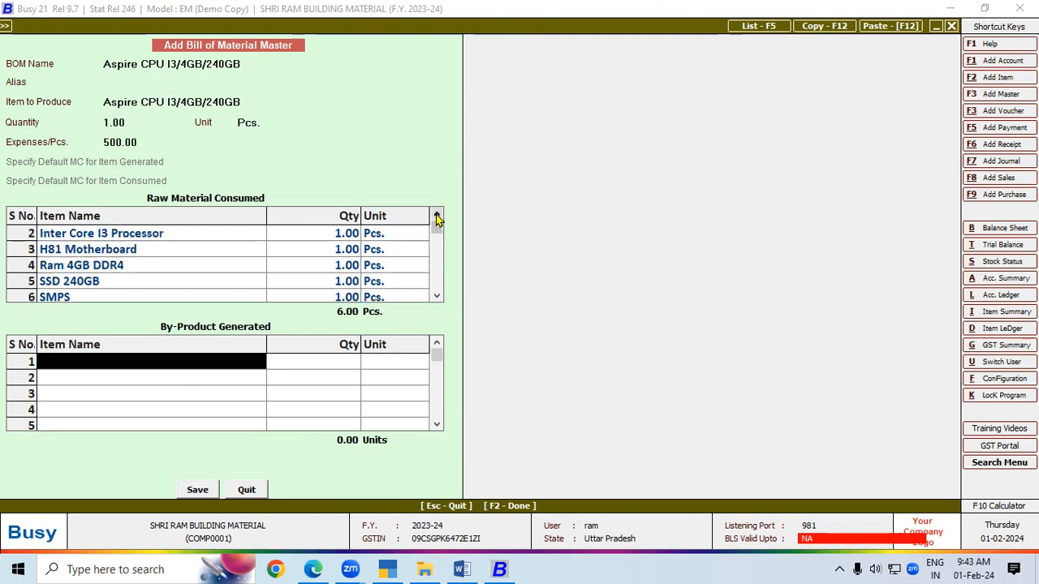
click(437, 219)
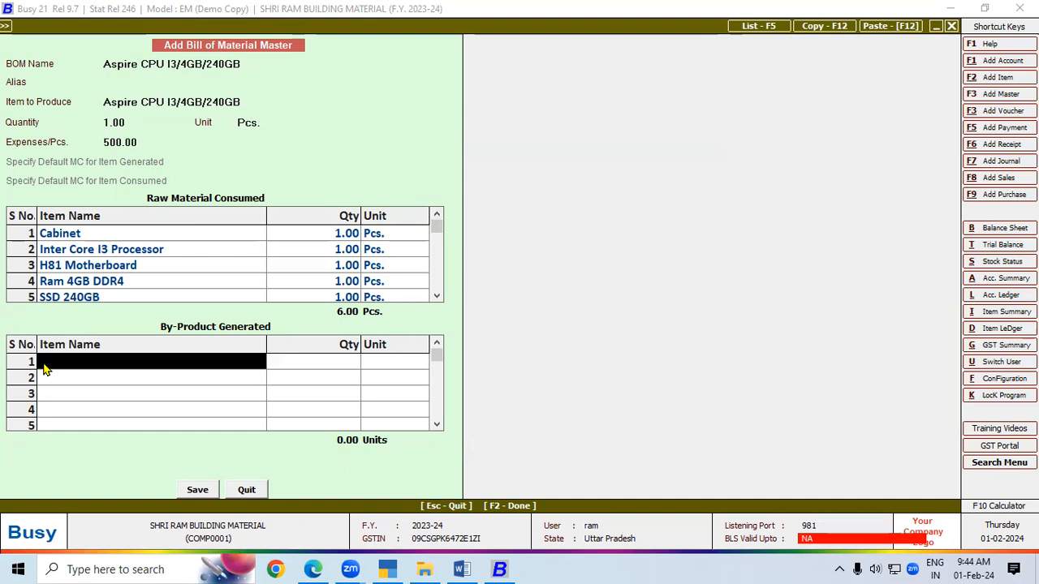
click(197, 491)
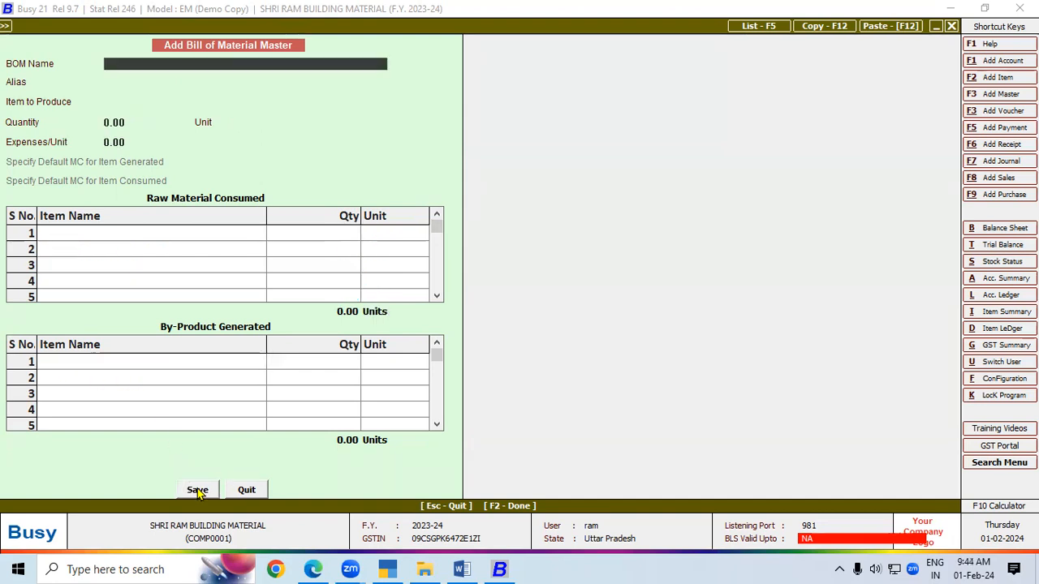
key(Escape)
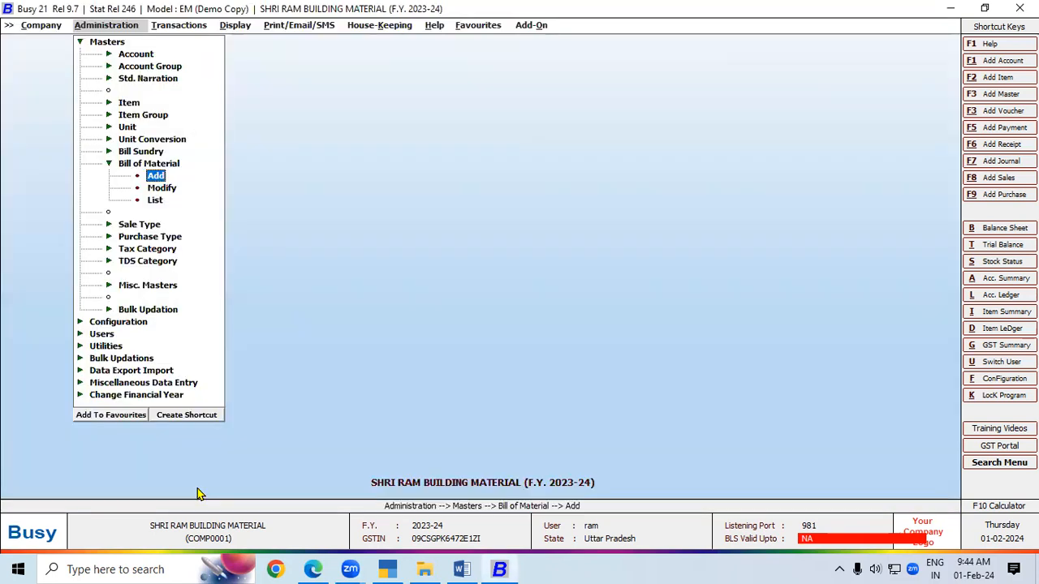
key(Escape)
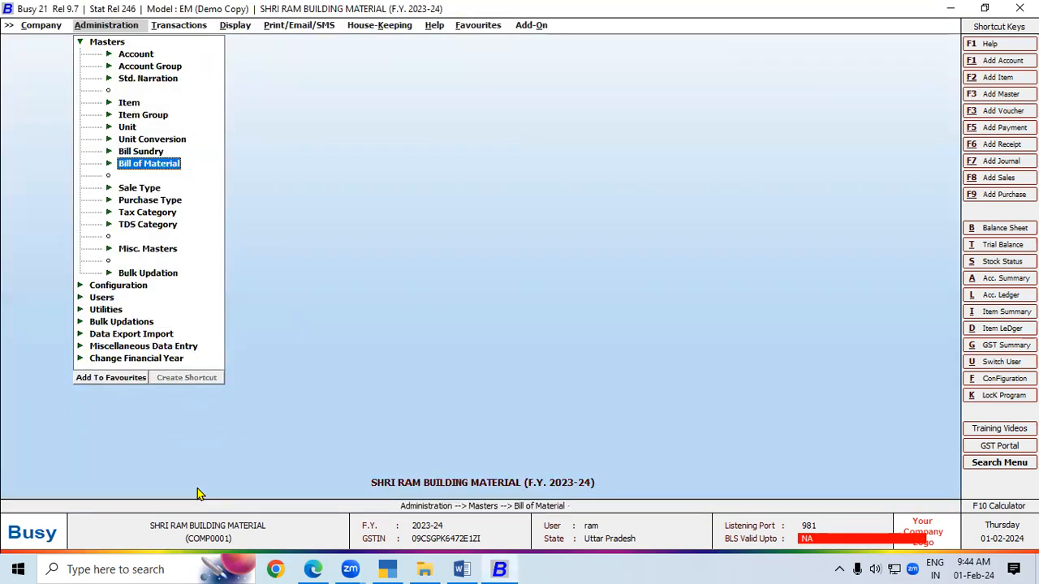
click(180, 29)
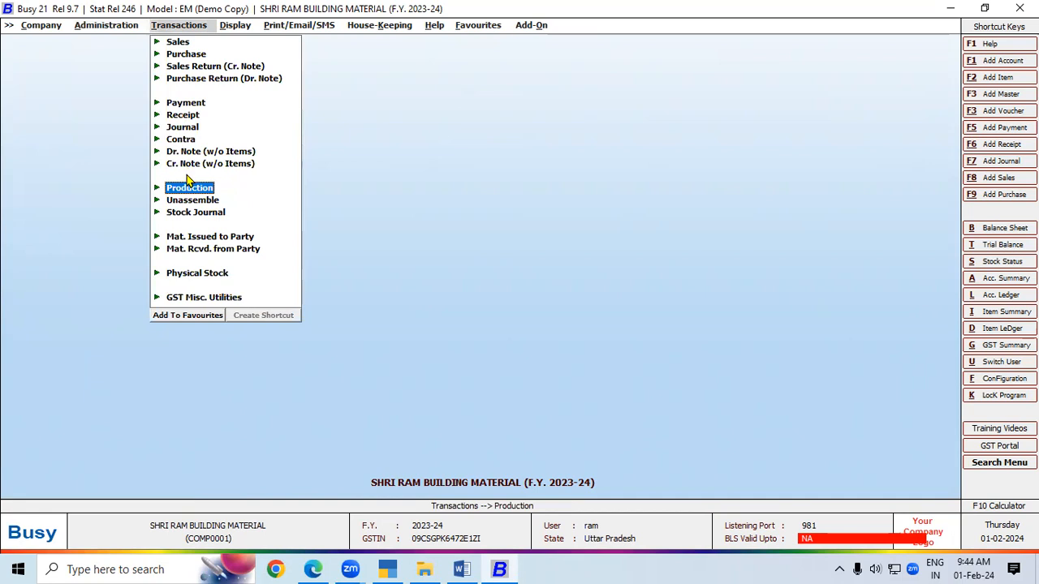
click(188, 189)
click(203, 200)
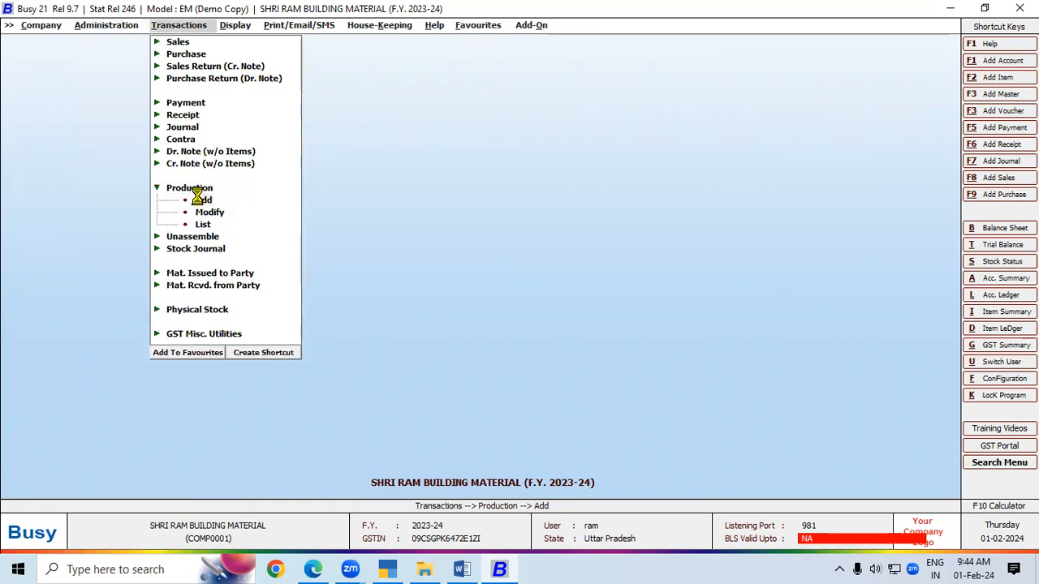
key(Escape)
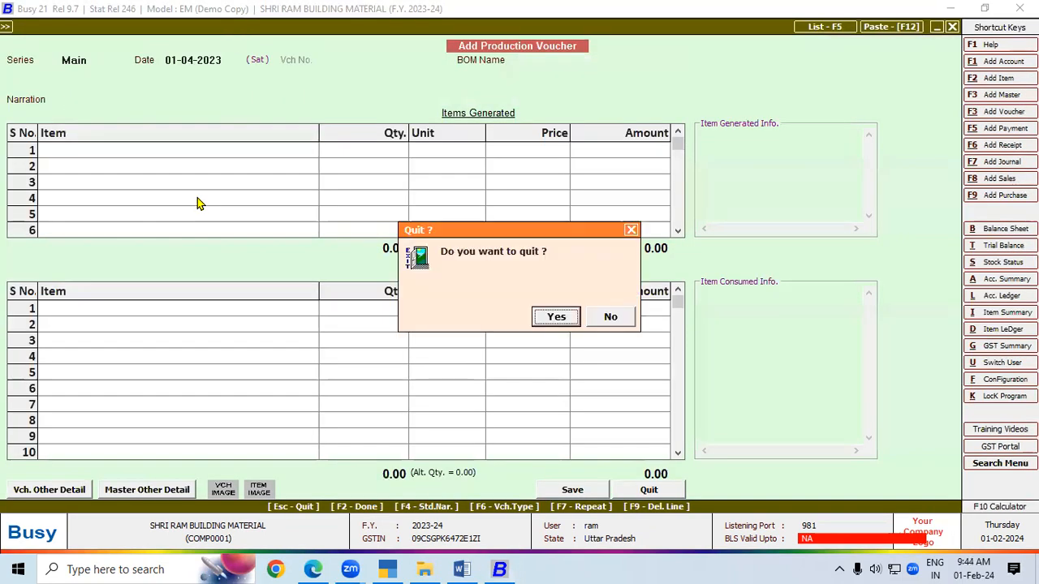
key(Return)
key(Escape)
- Show the alphabetical closing stock, balances only, for the CPU Parts item group to check the available parts
click(236, 31)
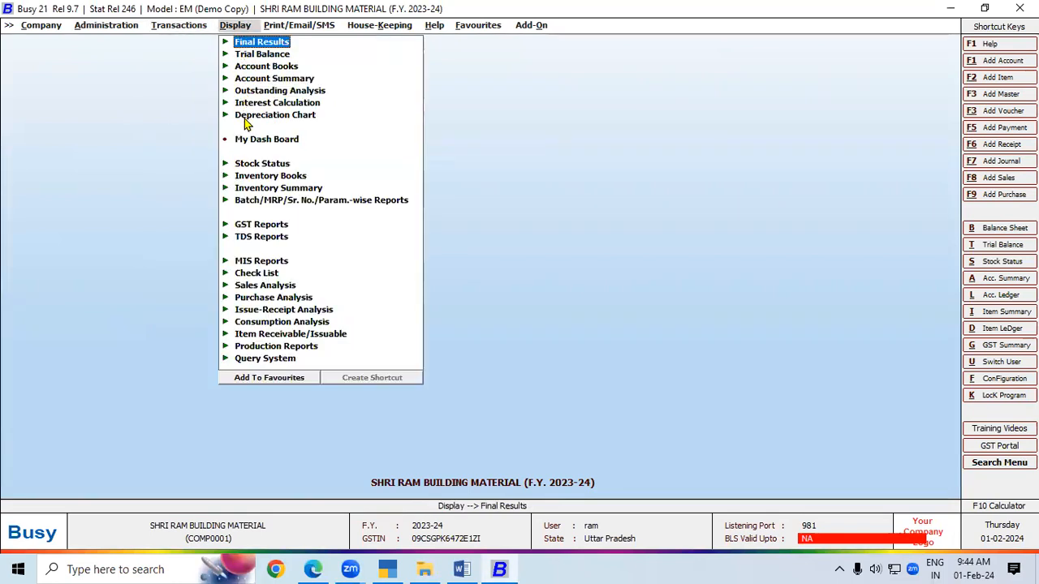
click(246, 164)
click(246, 164)
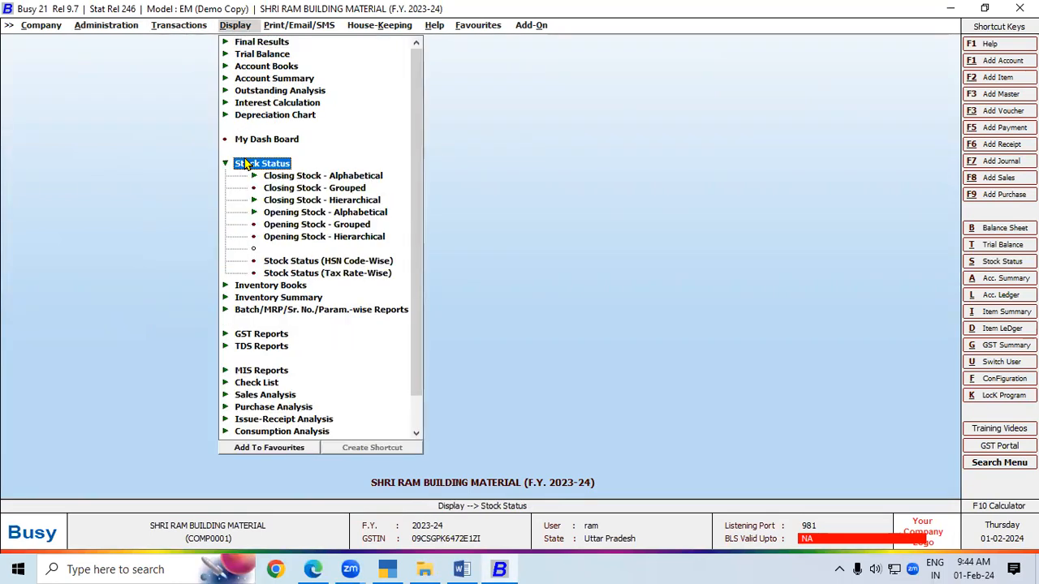
click(296, 177)
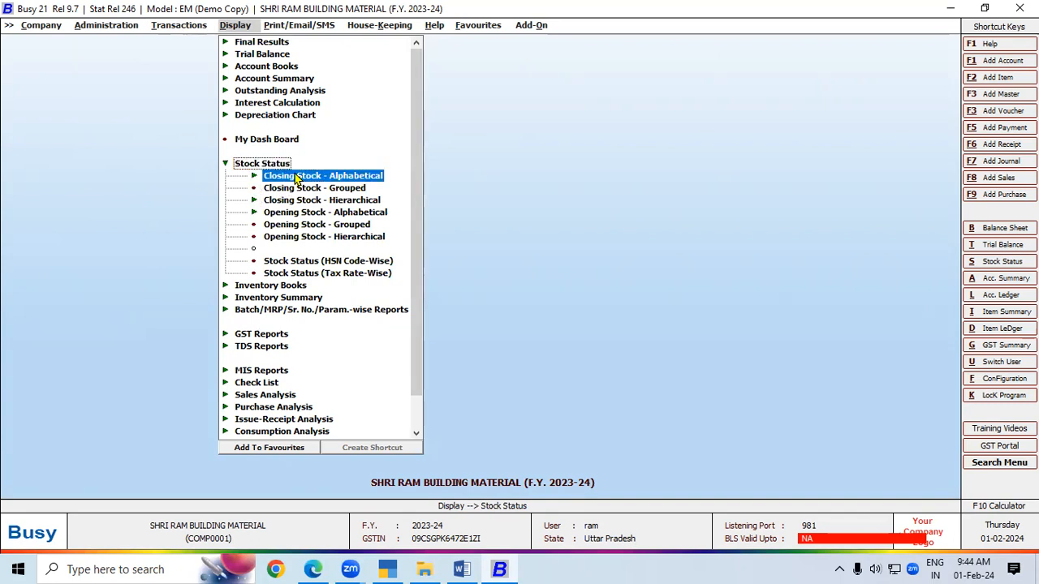
click(296, 177)
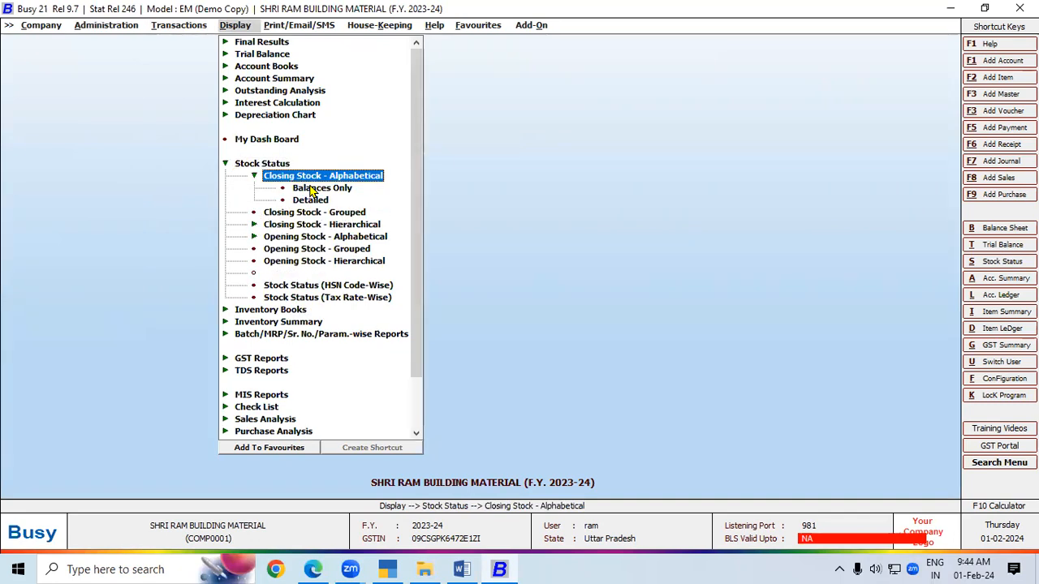
click(311, 189)
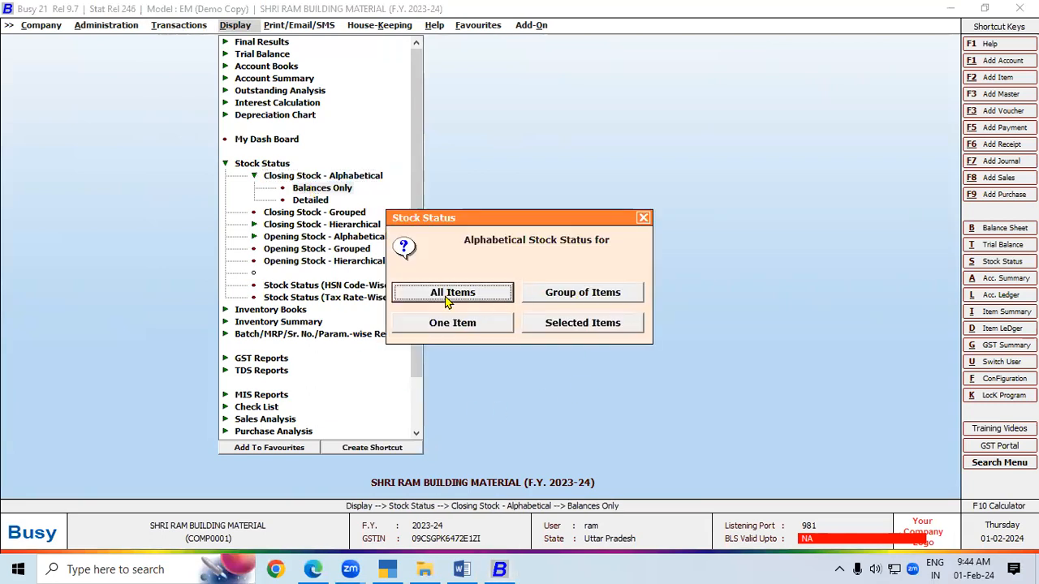
click(560, 300)
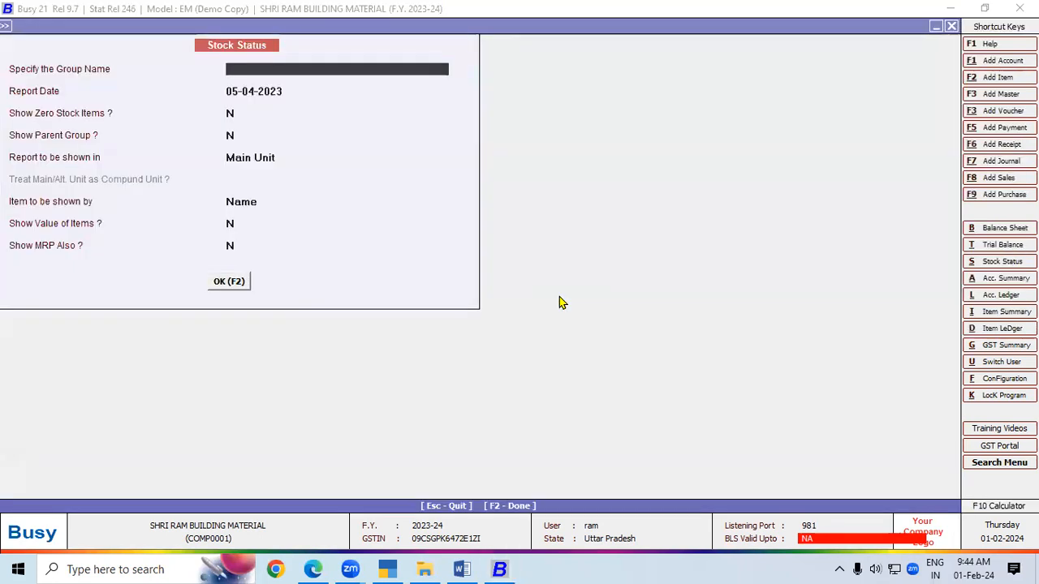
text(C)
key(Down)
key(Down)
key(Return)
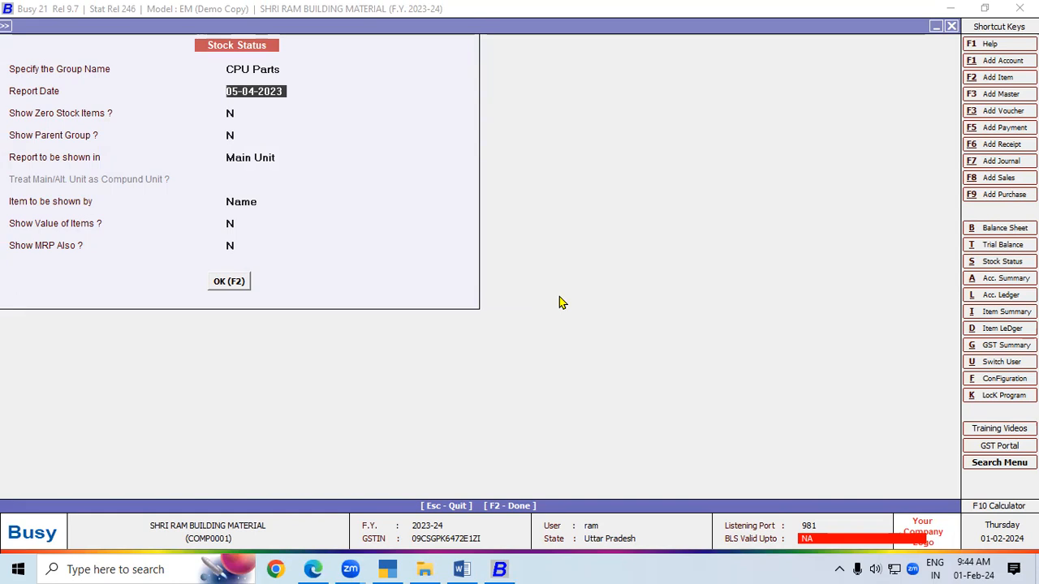
click(229, 281)
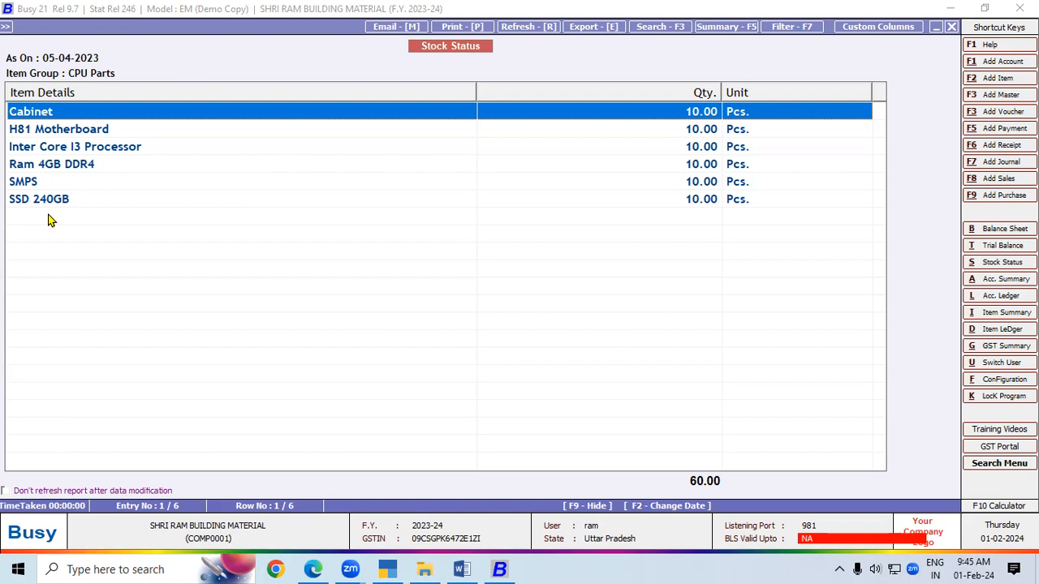
- Show the same closing stock report for the CPU item group, and leave the stock reports
key(Escape)
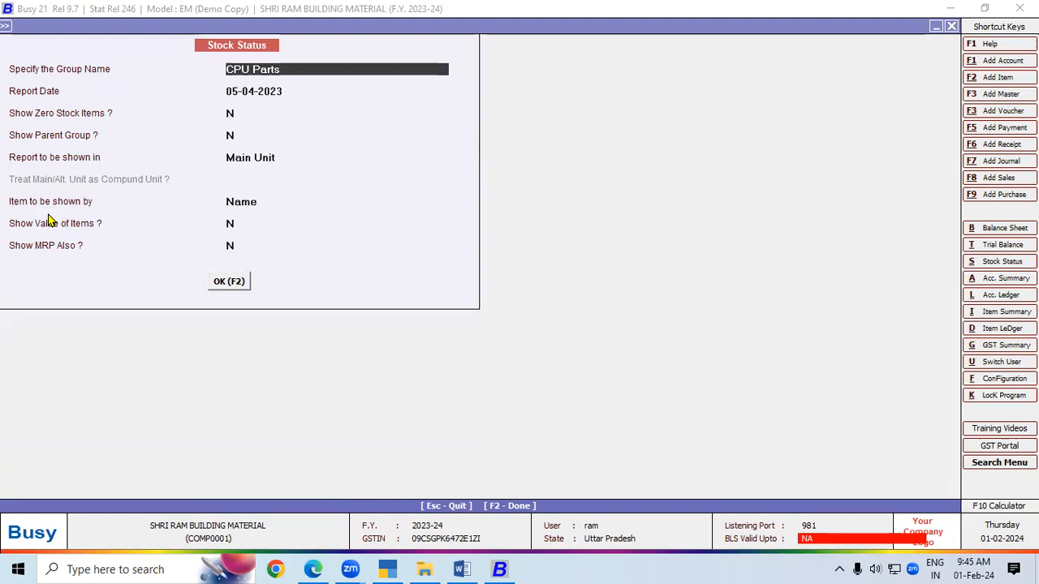
text(cp)
key(Return)
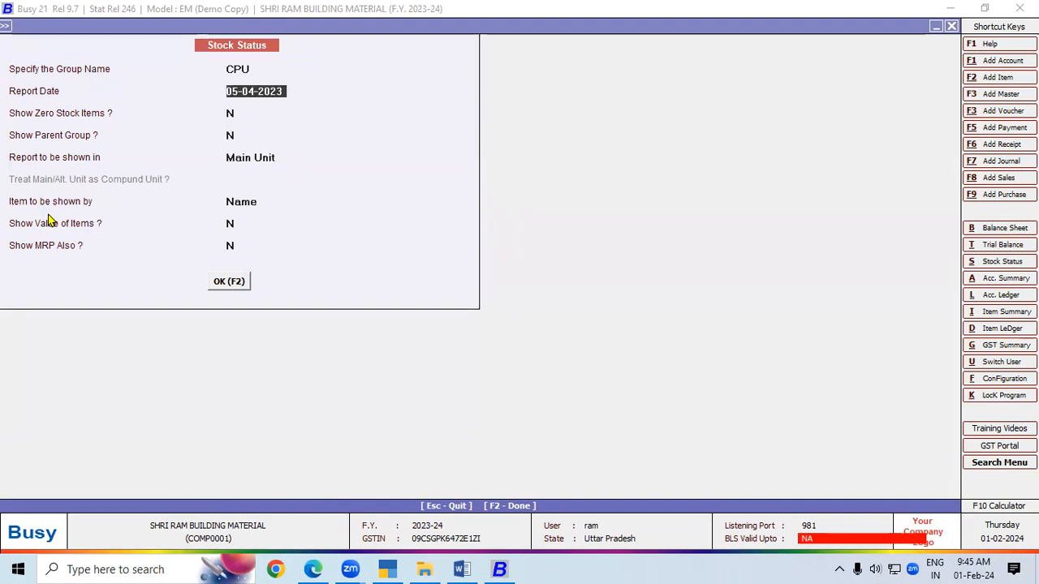
click(219, 284)
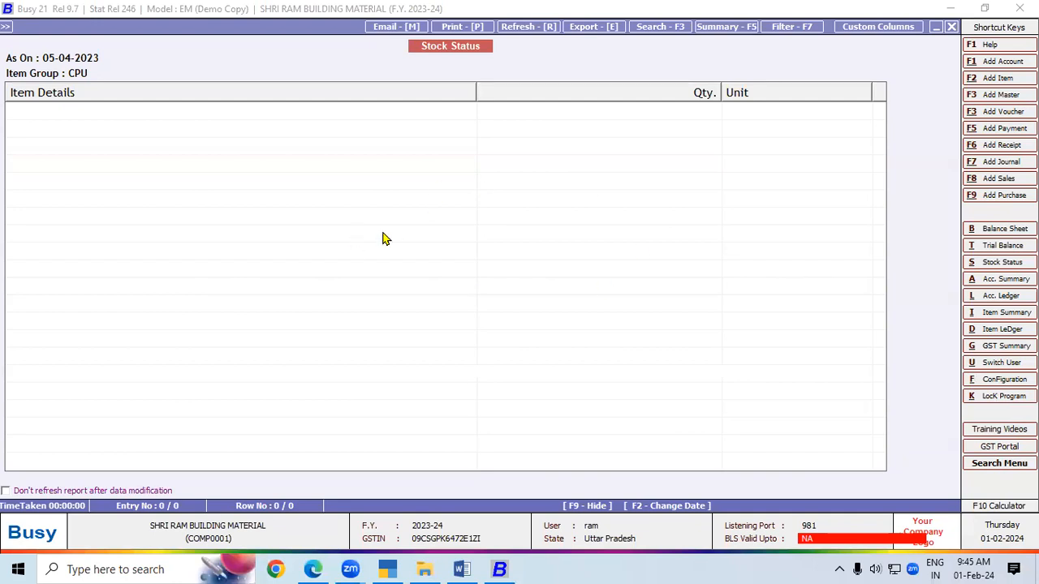
key(Escape)
key(Escape)
key(Escape)
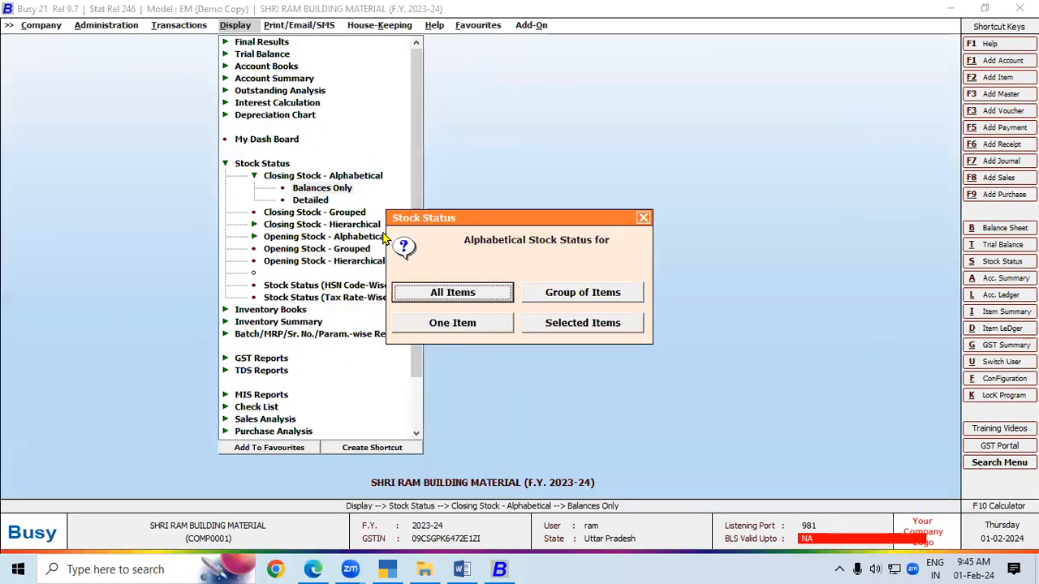
- Add a production voucher dated 01-04-2023 from the Aspire CPU I3/4GB/240GB bill of material for a quantity of 10
click(191, 27)
click(182, 187)
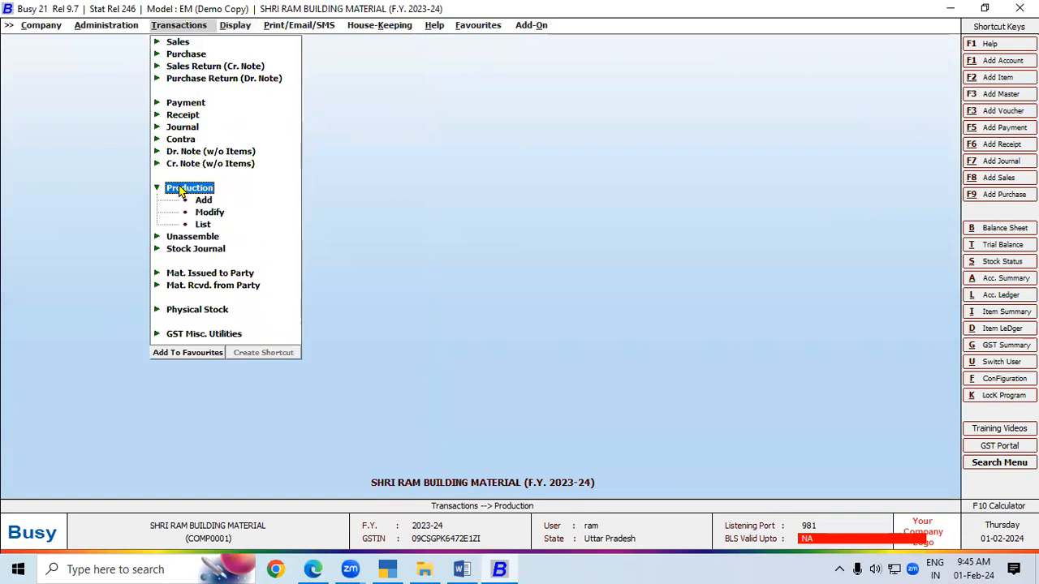
click(206, 200)
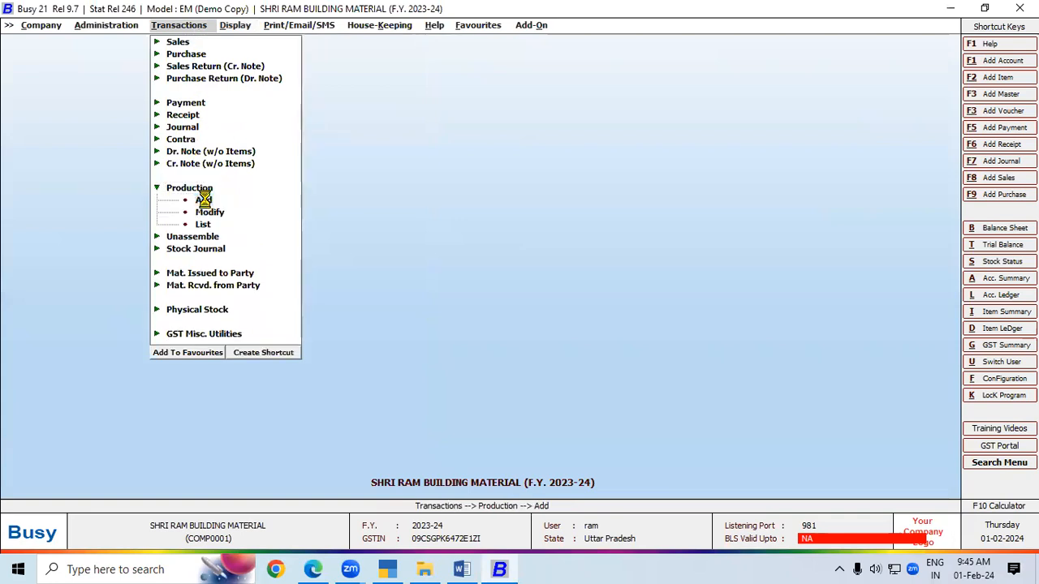
key(Return)
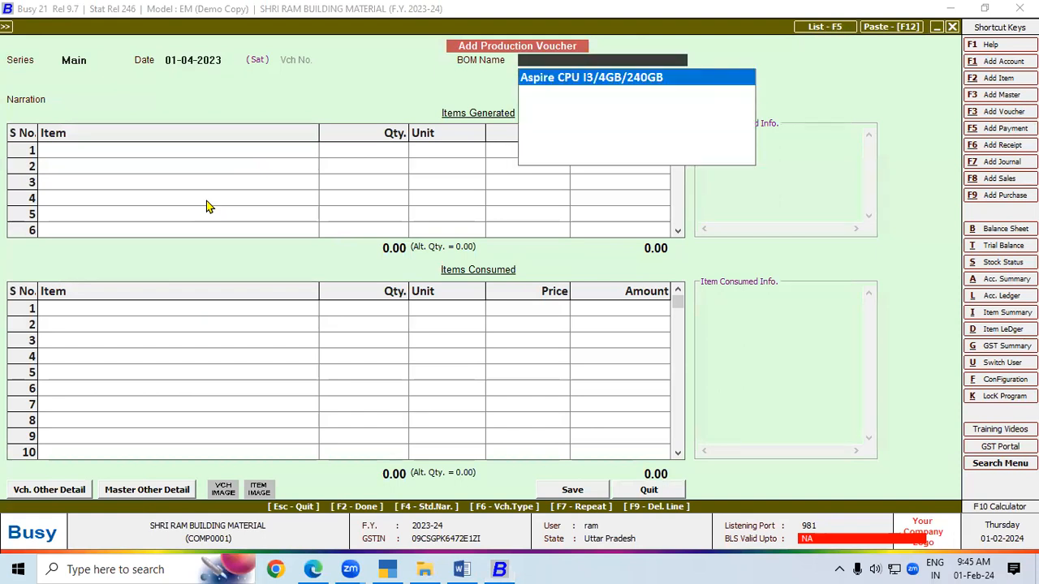
key(Return)
text(10)
key(Return)
key(Return)
key(Return)
key(Return)
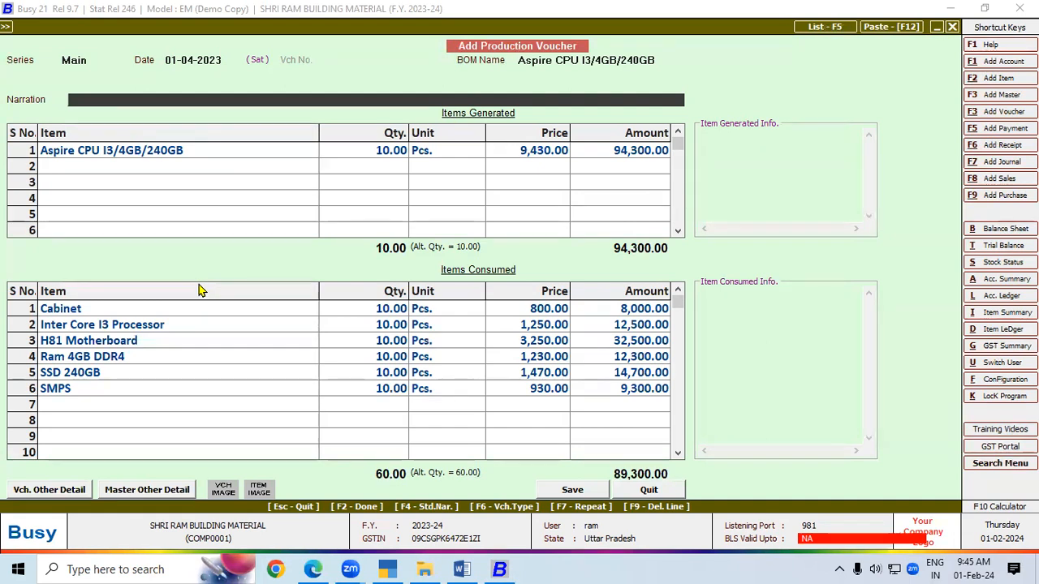
- Review the generated item's quantity, price and amount, save the production voucher and leave its entry form
click(67, 157)
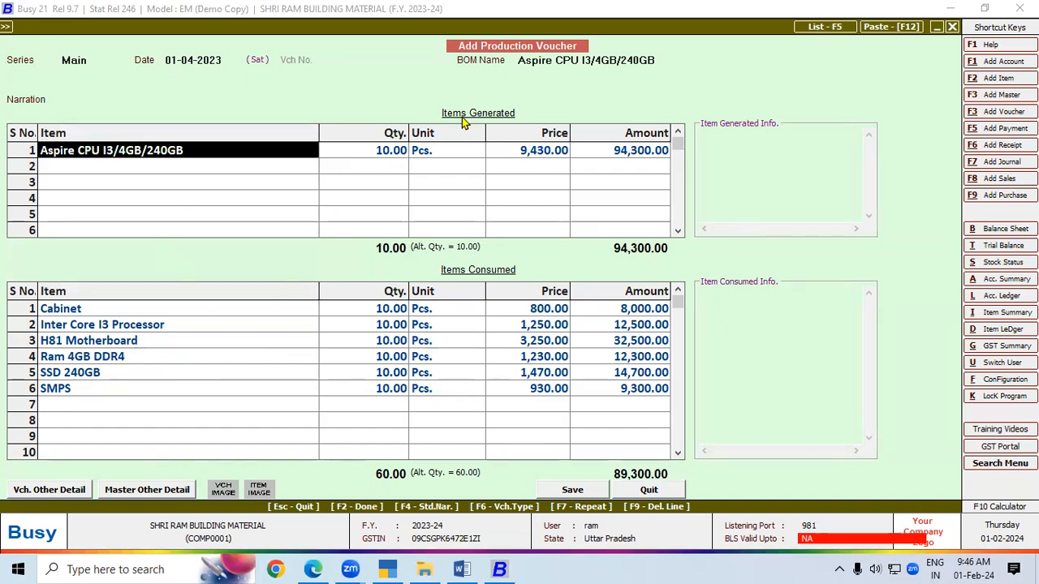
click(391, 154)
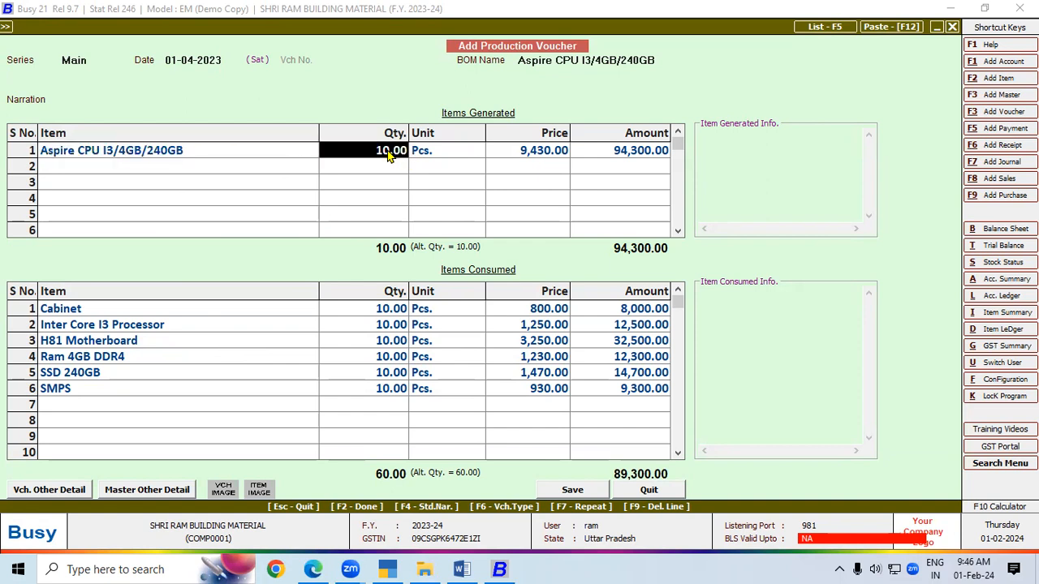
click(609, 157)
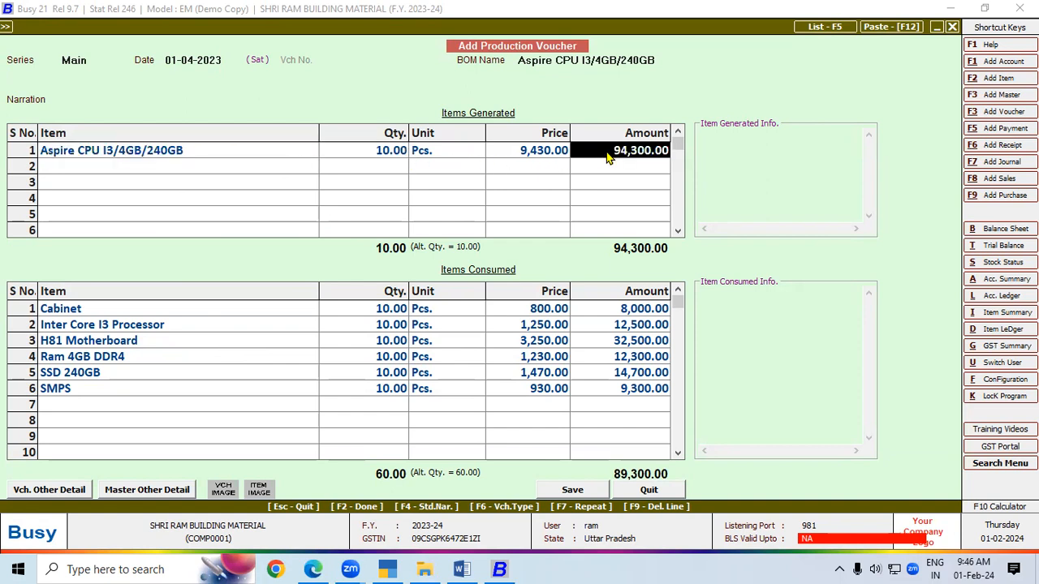
click(538, 158)
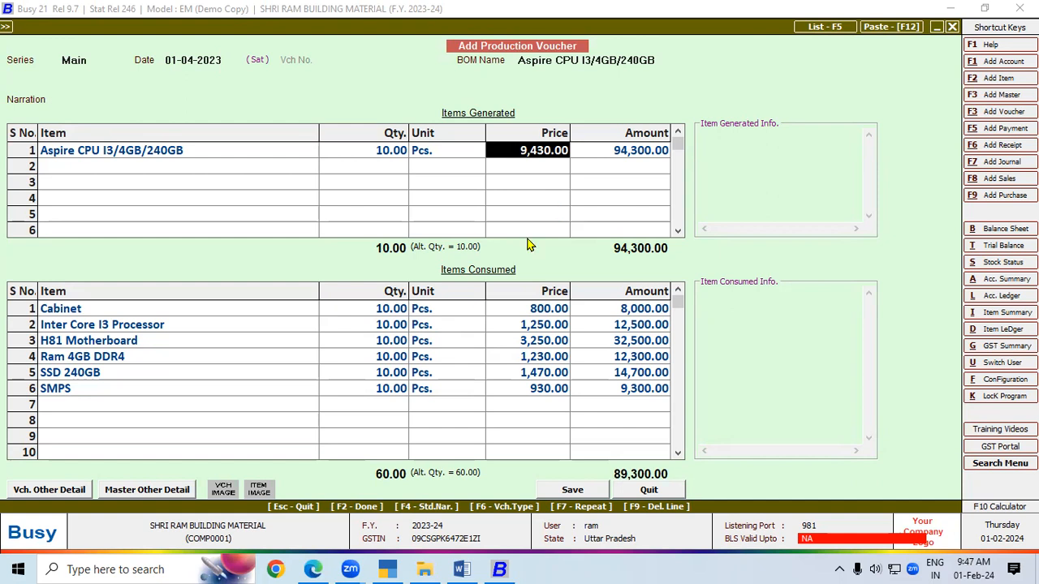
click(585, 489)
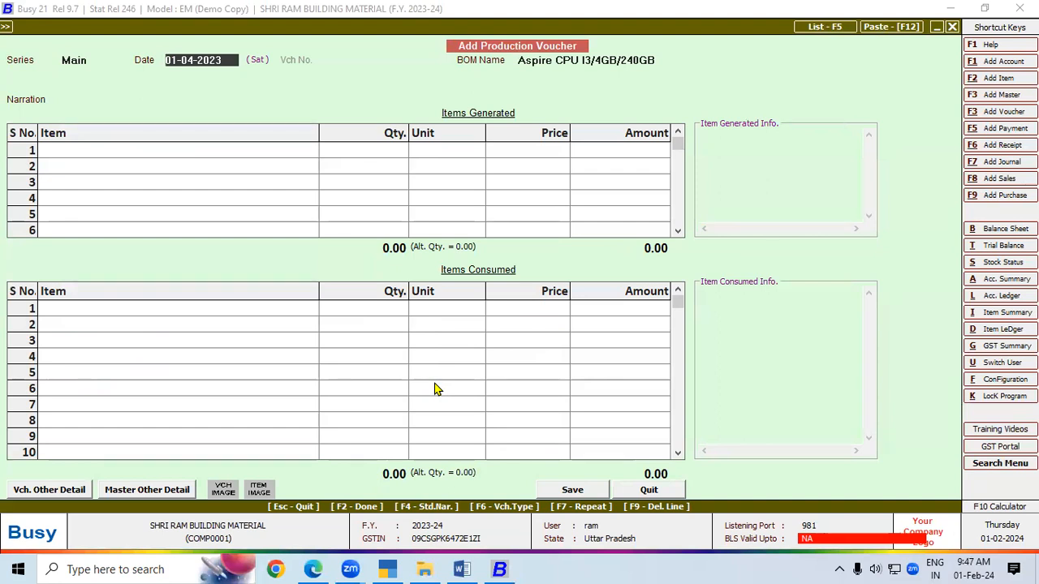
key(Escape)
key(Escape)
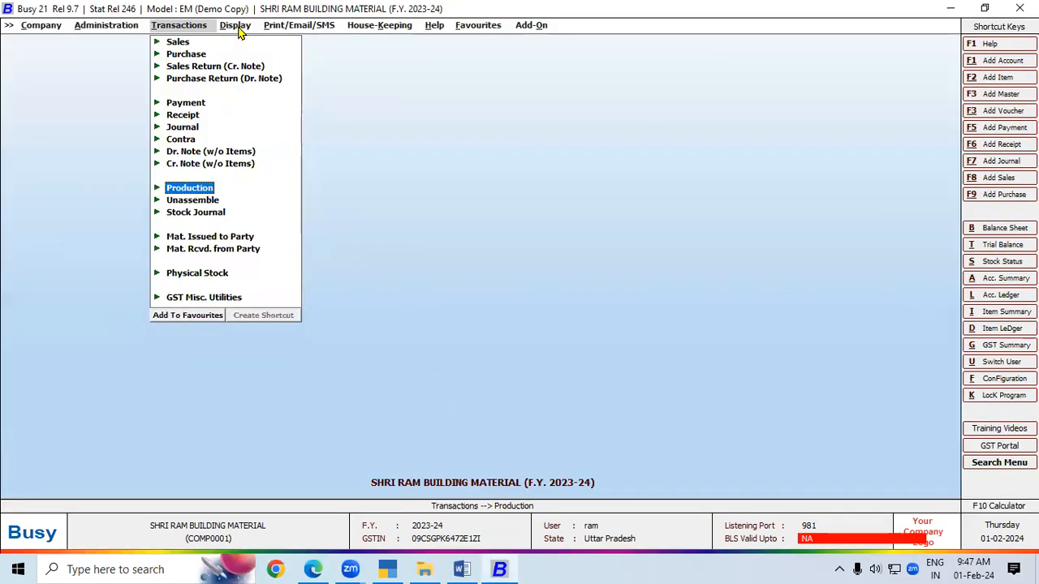
- Show the alphabetical closing stock, balances only, for the CPU item group as on 05-04-2023
click(236, 25)
click(288, 177)
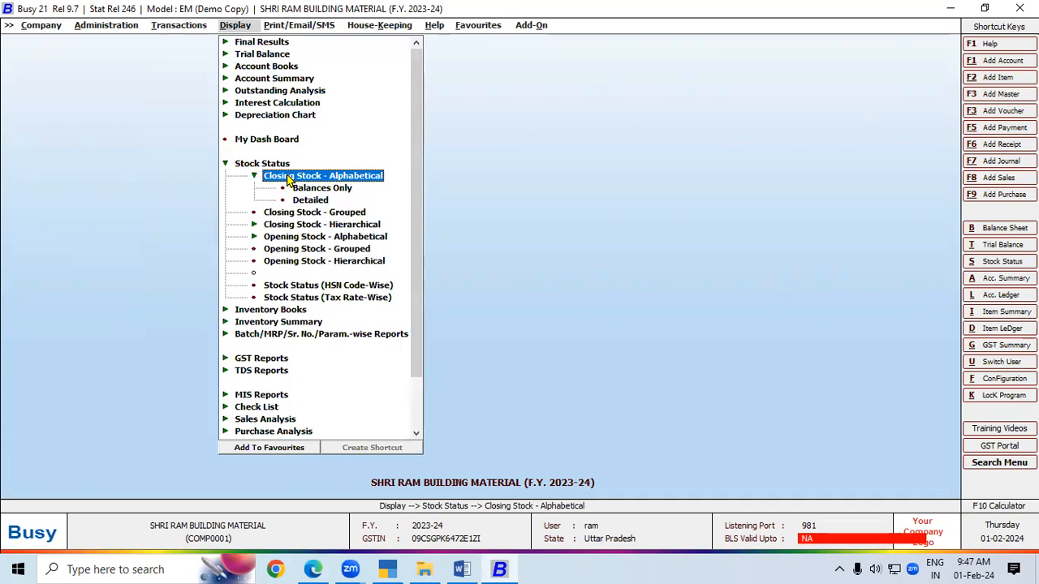
click(299, 189)
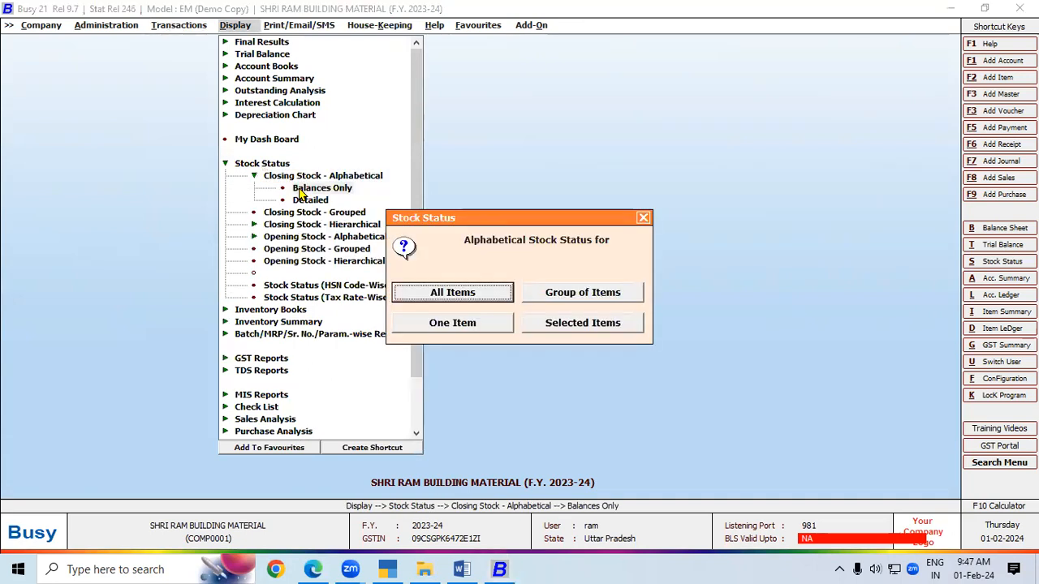
click(543, 294)
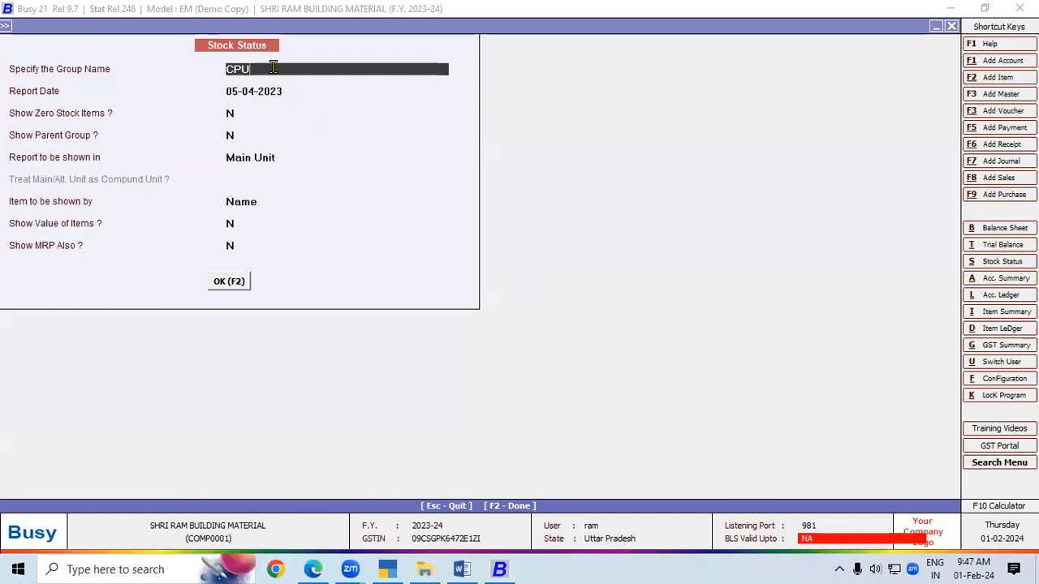
click(237, 283)
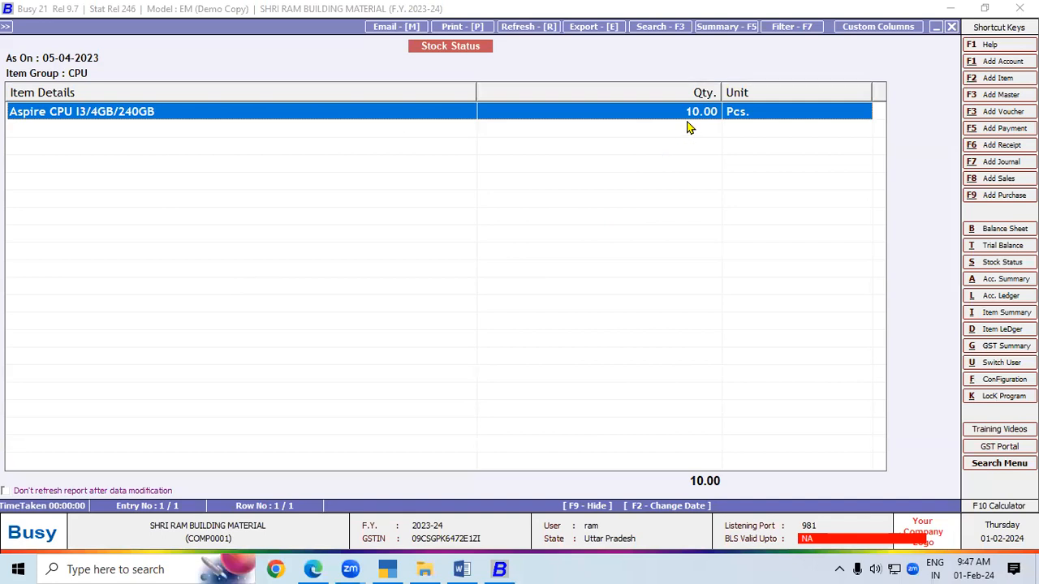
- Drill down from the Aspire CPU stock line to its item ledger and production voucher, and return to the report options
key(Return)
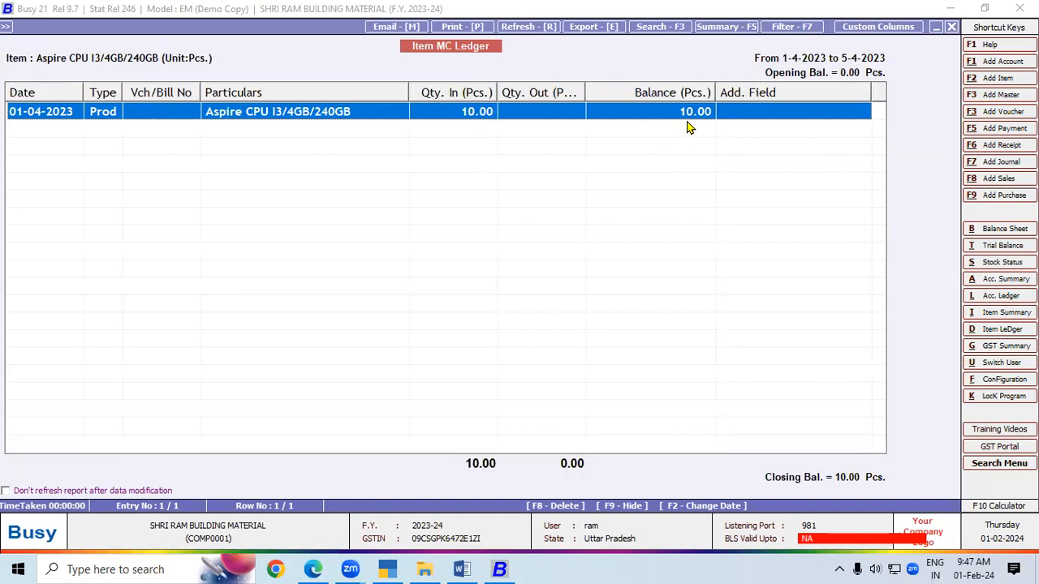
key(Return)
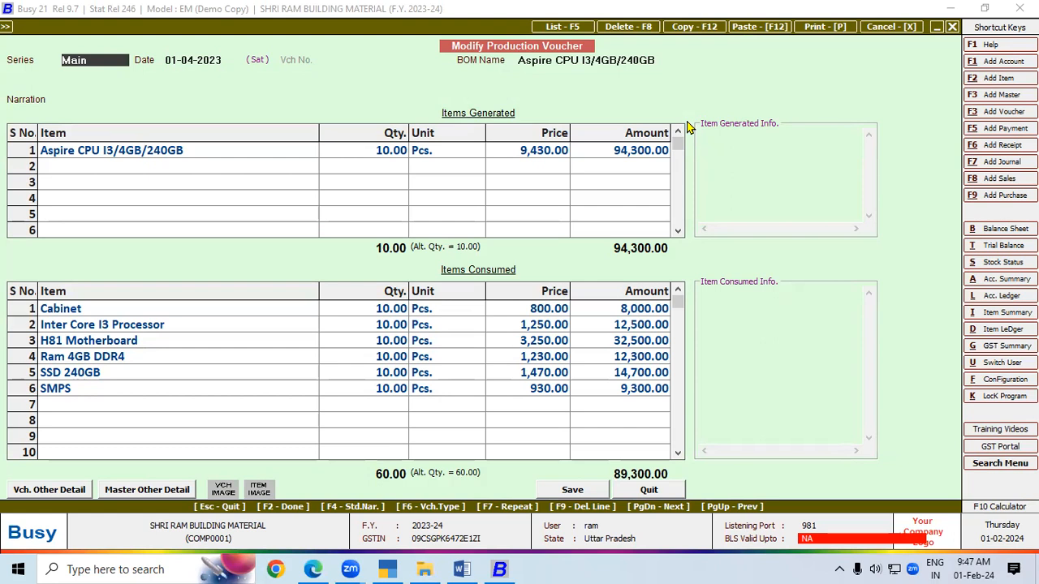
key(Escape)
key(Escape)
key(Escape)
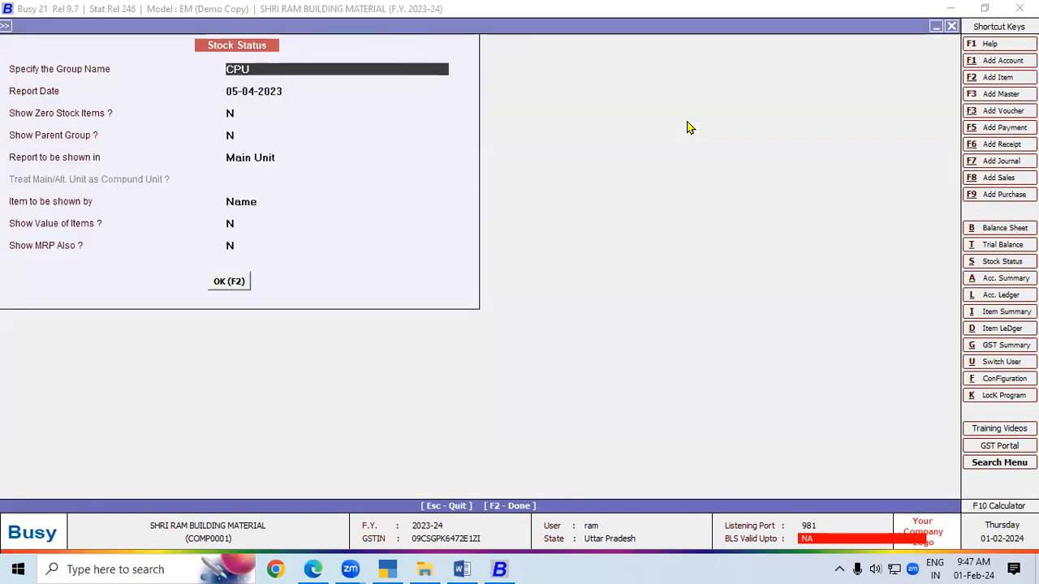
- Show the closing stock report for the CPU Parts group to check the remaining parts, and leave the stock reports
text(c)
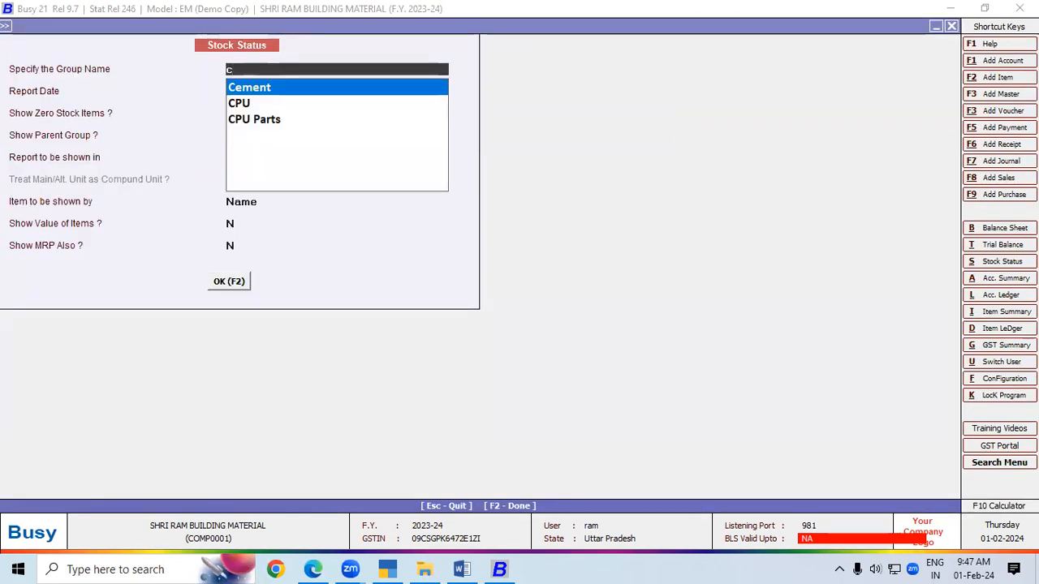
text(p)
key(Down)
key(Return)
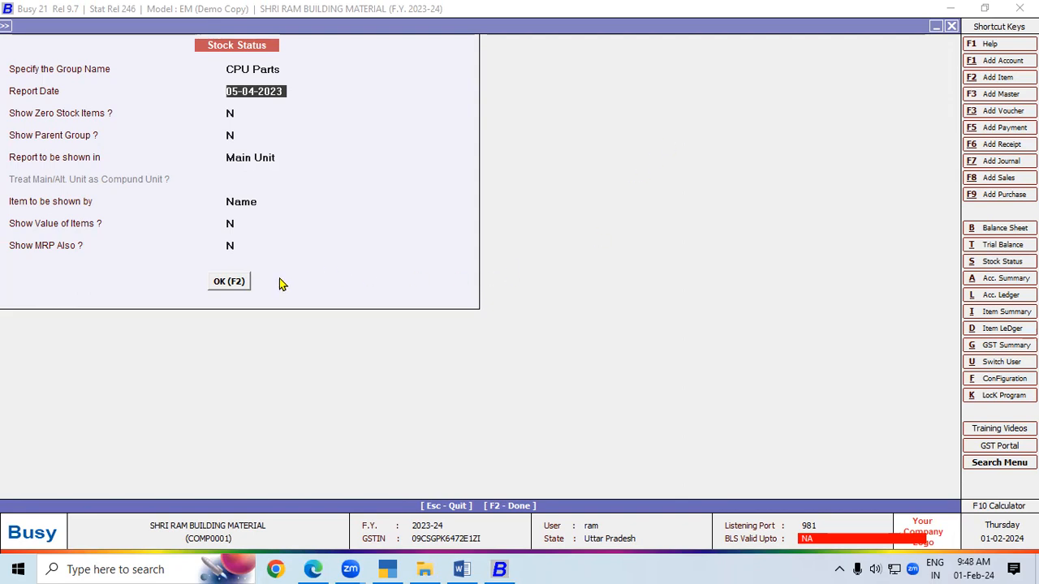
click(224, 285)
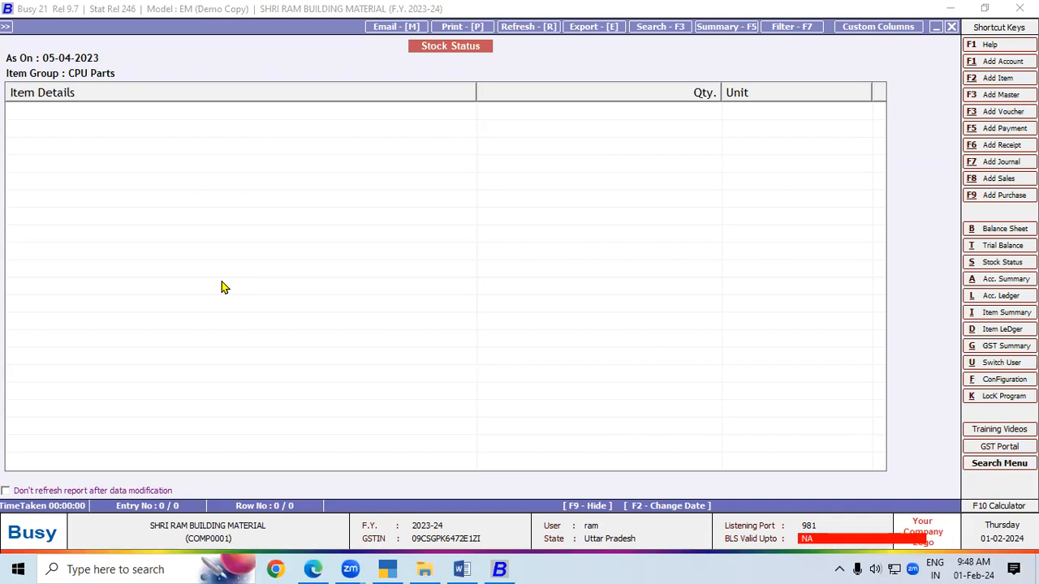
key(Escape)
key(Escape)
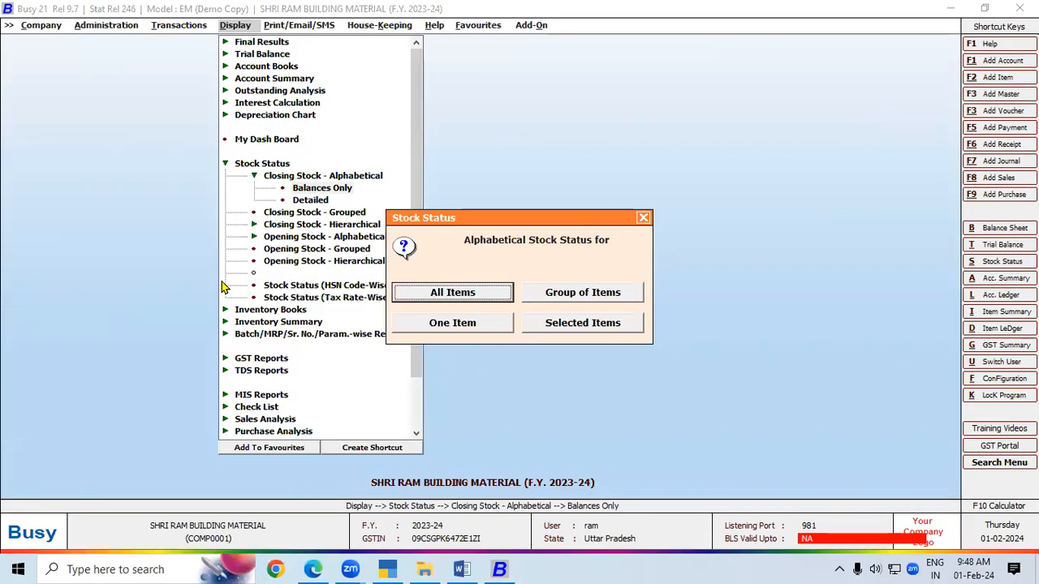
key(Escape)
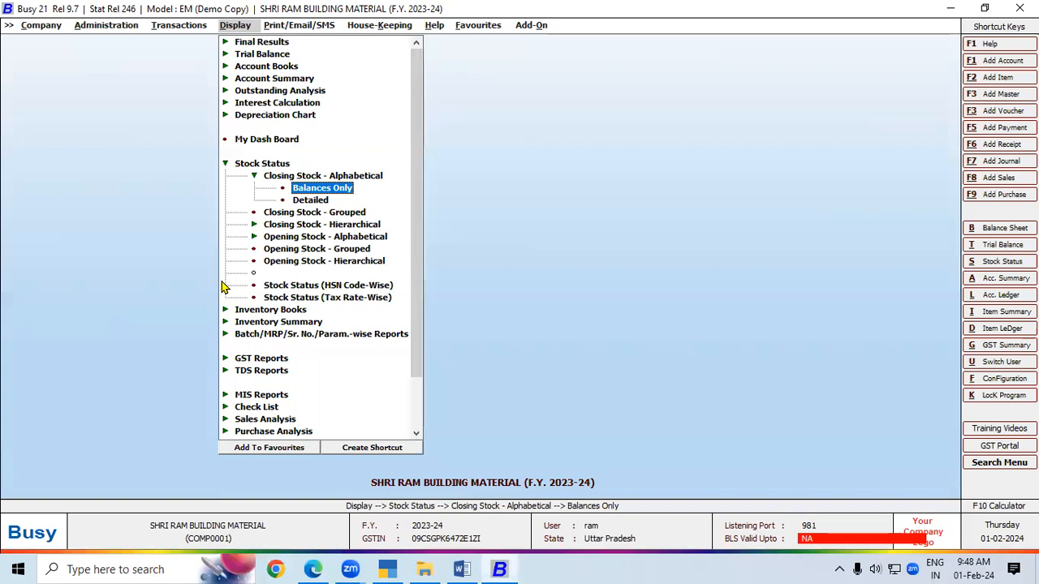
key(Escape)
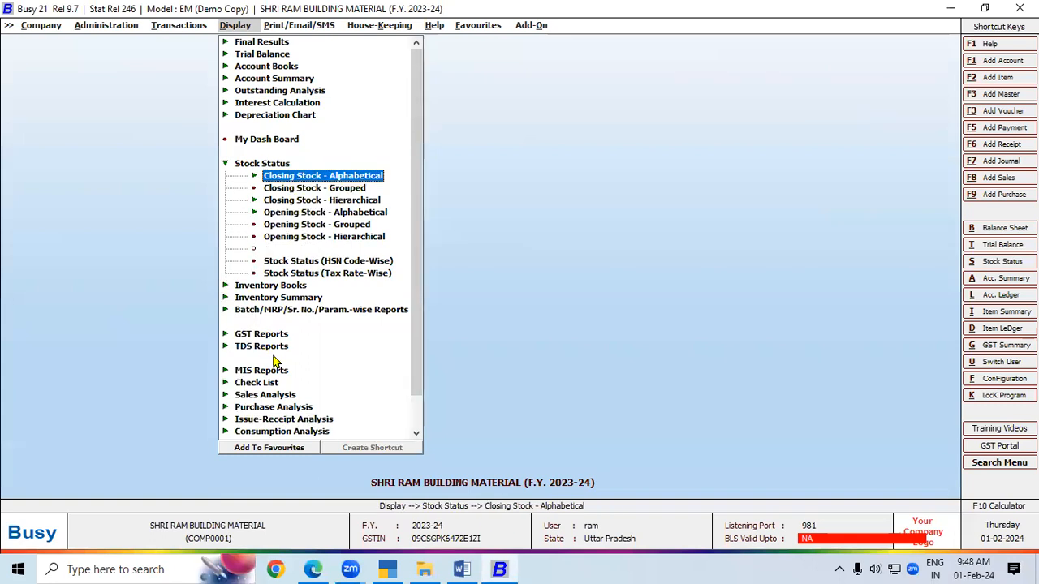
- Show the Product Composition report for the single bill of material Aspire CPU I3/4GB/240GB as on 05-04-2023
scroll(417, 301, down, 1)
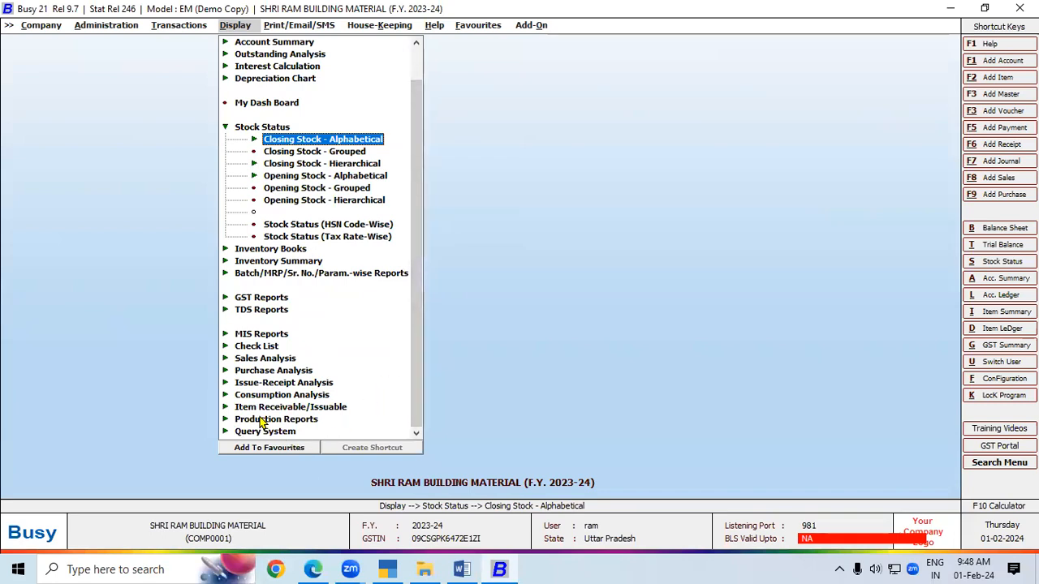
click(307, 422)
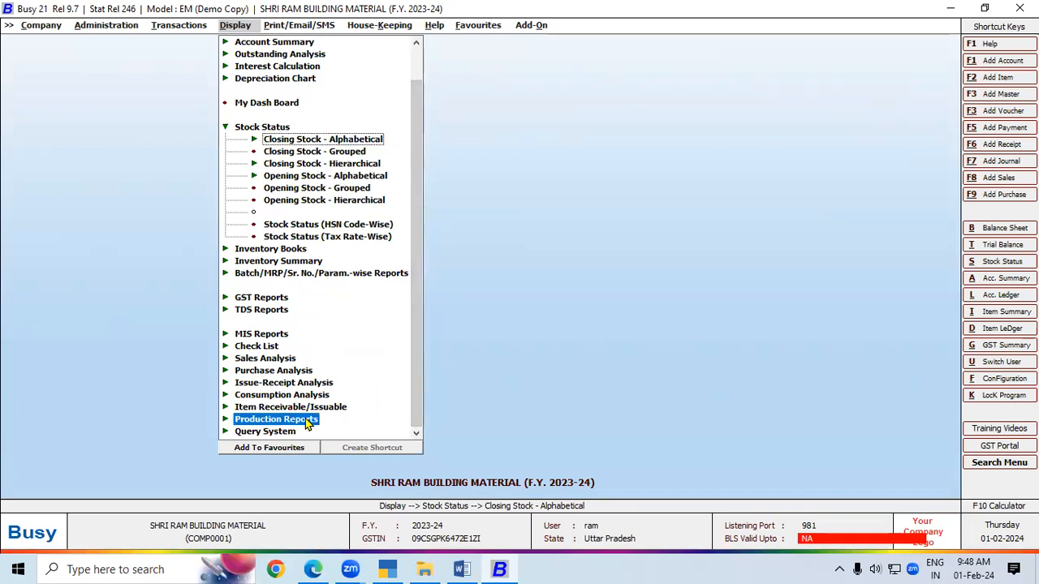
scroll(418, 369, down, 1)
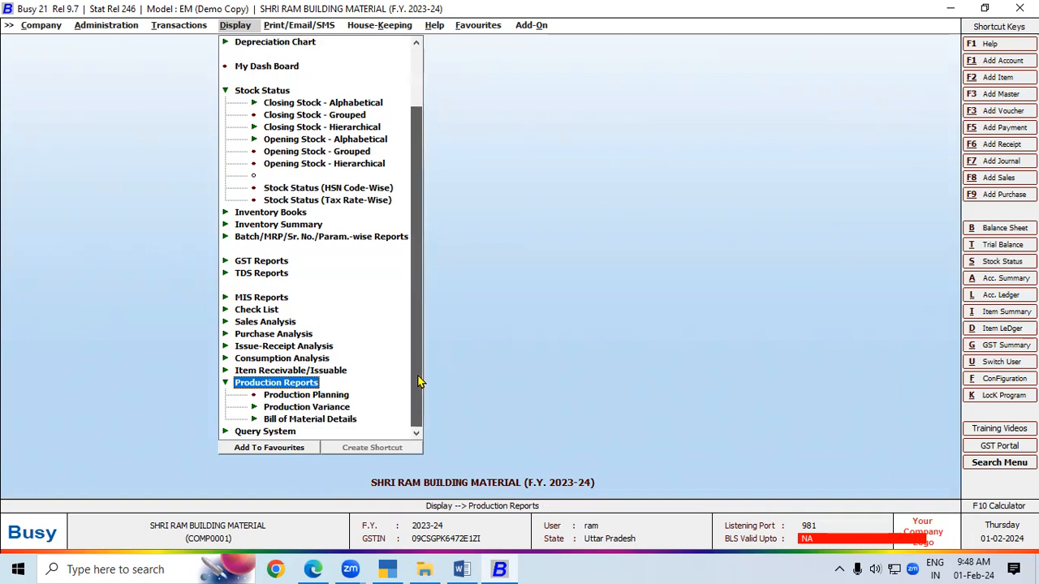
click(331, 422)
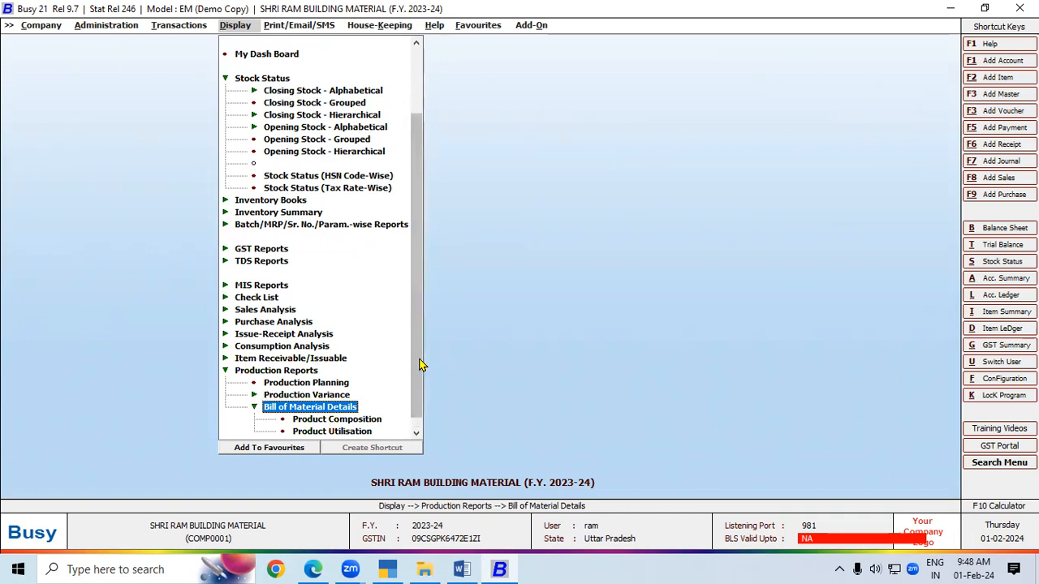
scroll(419, 366, down, 1)
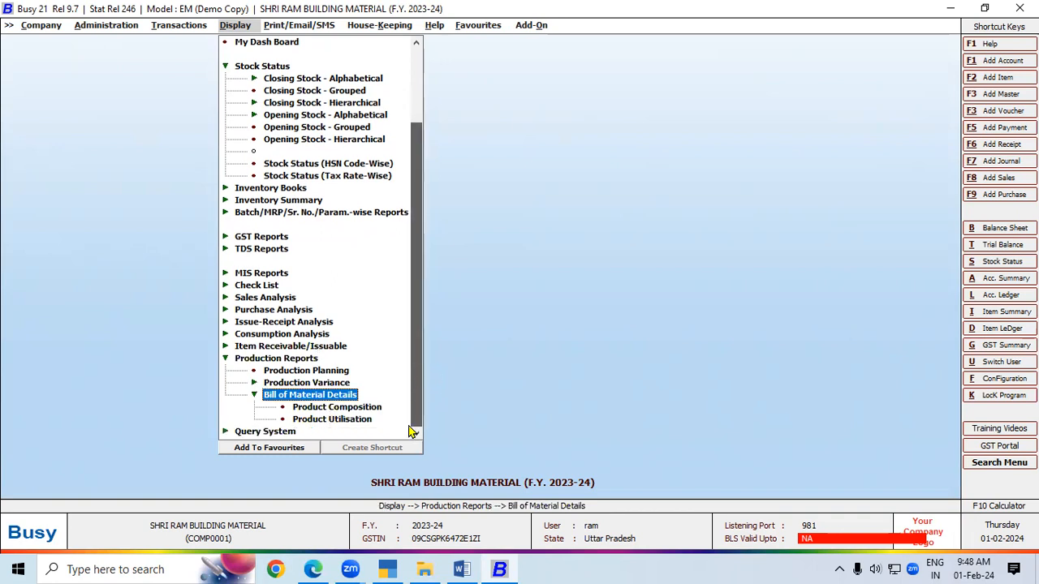
click(361, 407)
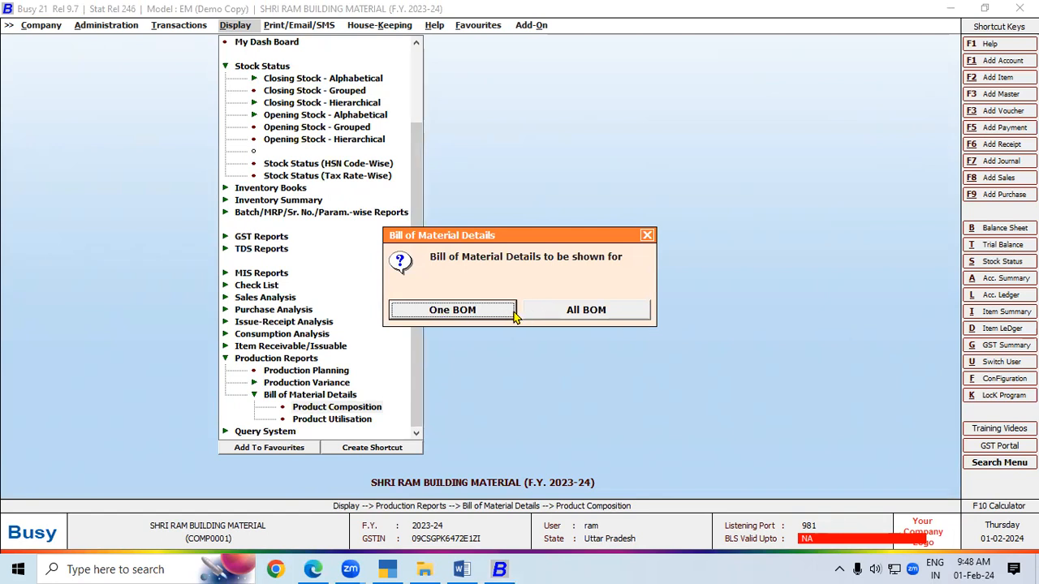
click(468, 314)
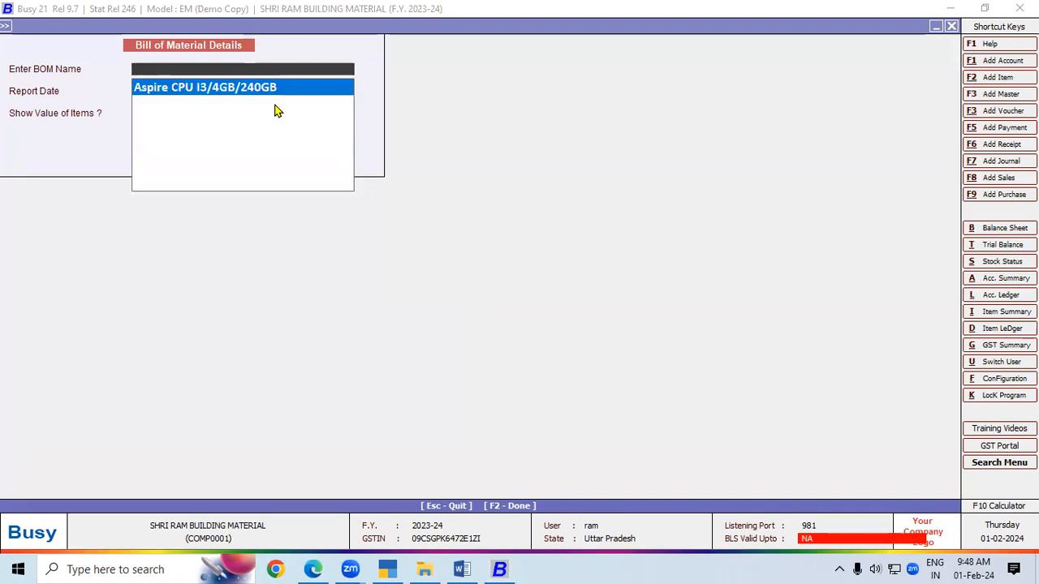
click(256, 90)
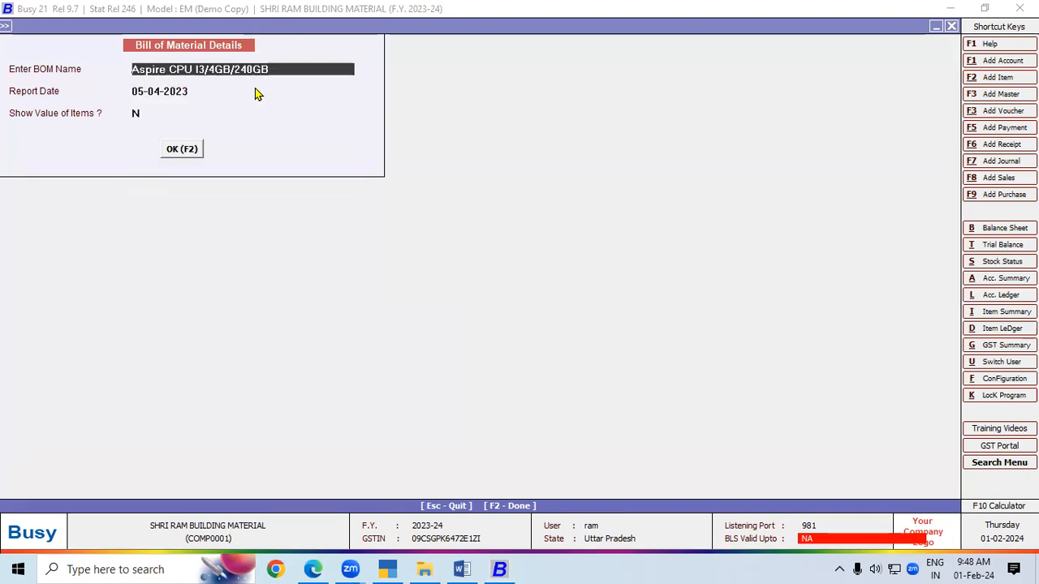
click(193, 150)
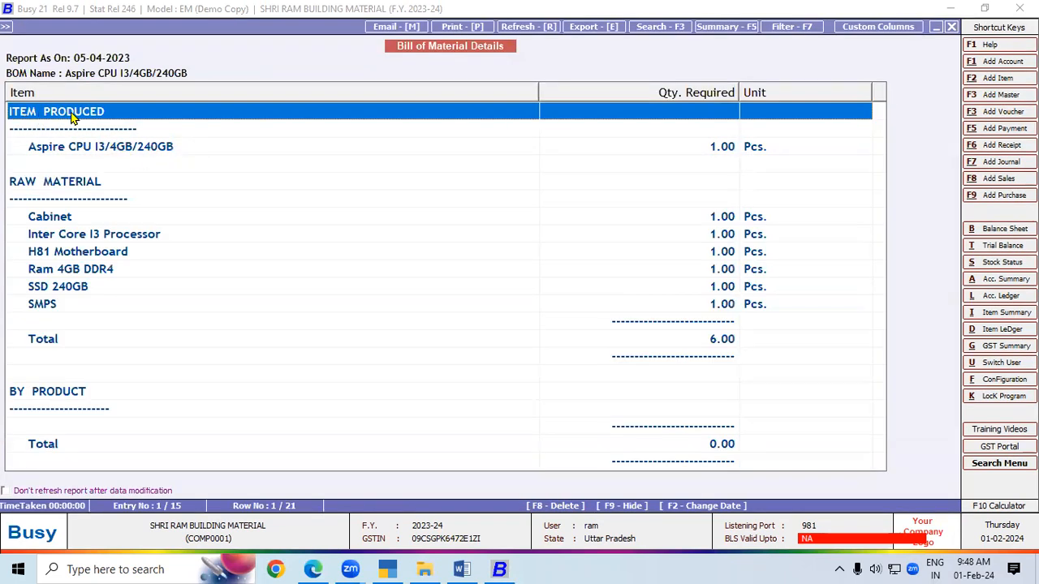
- Examine the item produced and the raw materials in the bill of material report, narrowing the Item column
click(76, 153)
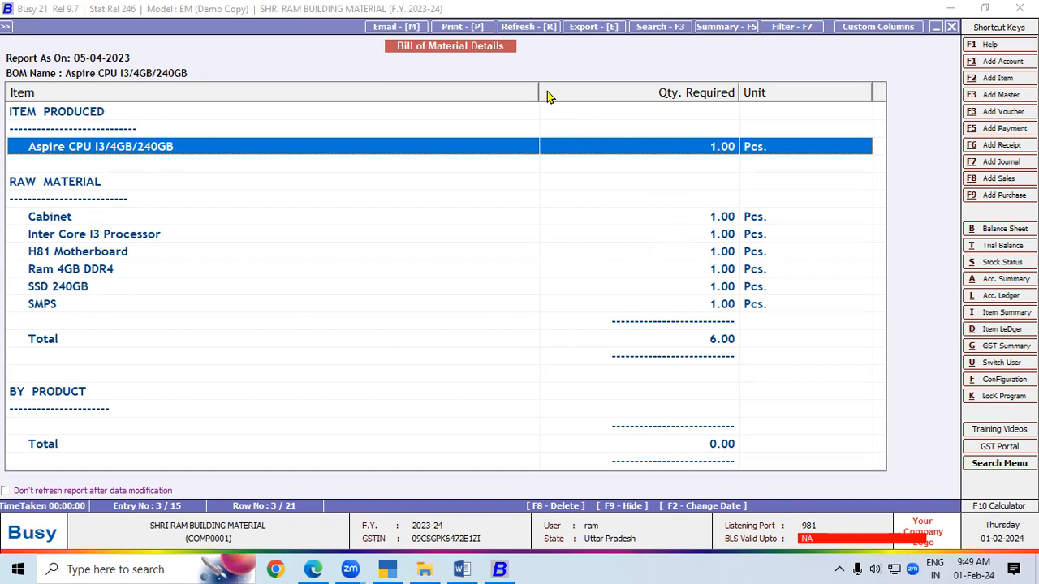
drag(515, 91, 258, 111)
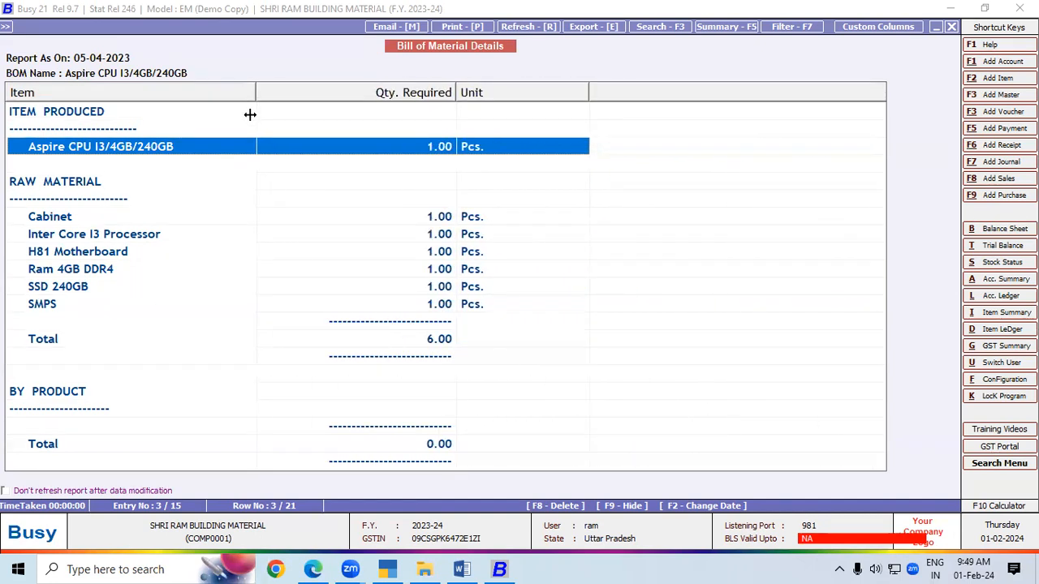
click(44, 221)
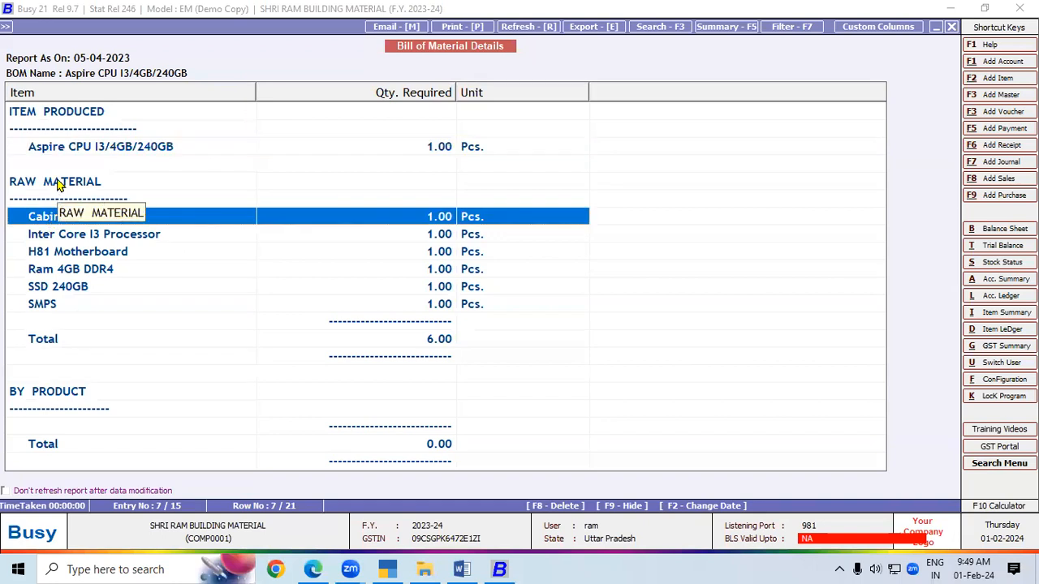
- Show the Production Planning report for 5 pcs of the bill of material Aspire CPU I3/4GB/240GB as on 05-04-2023, excluding item values
key(Escape)
key(Escape)
key(Escape)
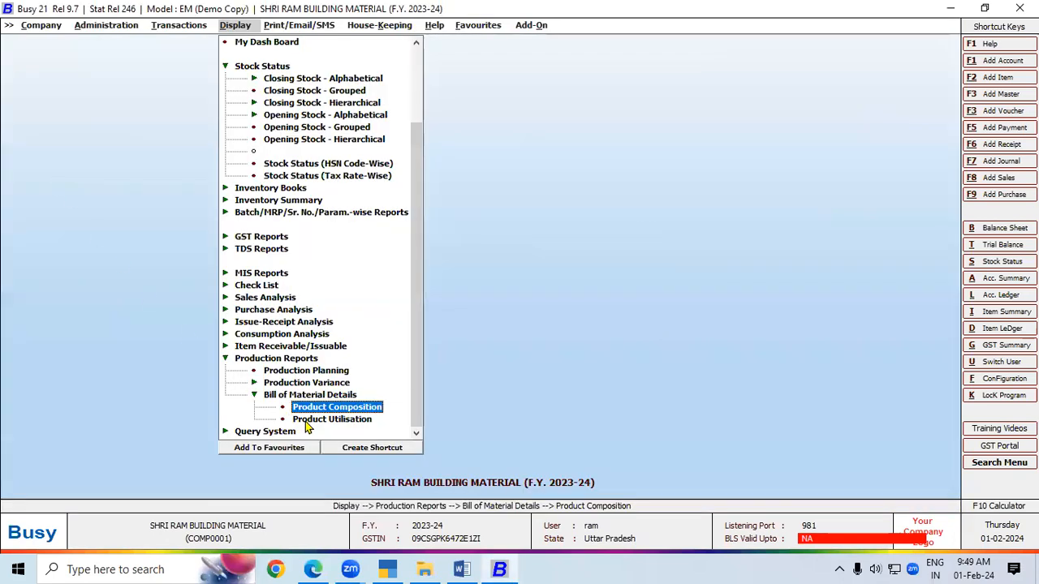
click(299, 372)
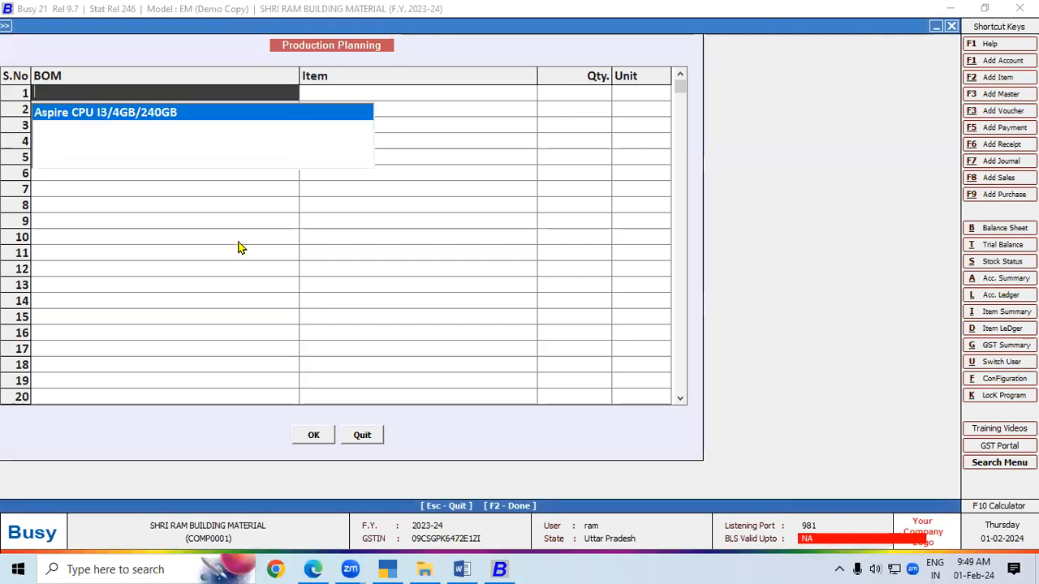
key(Return)
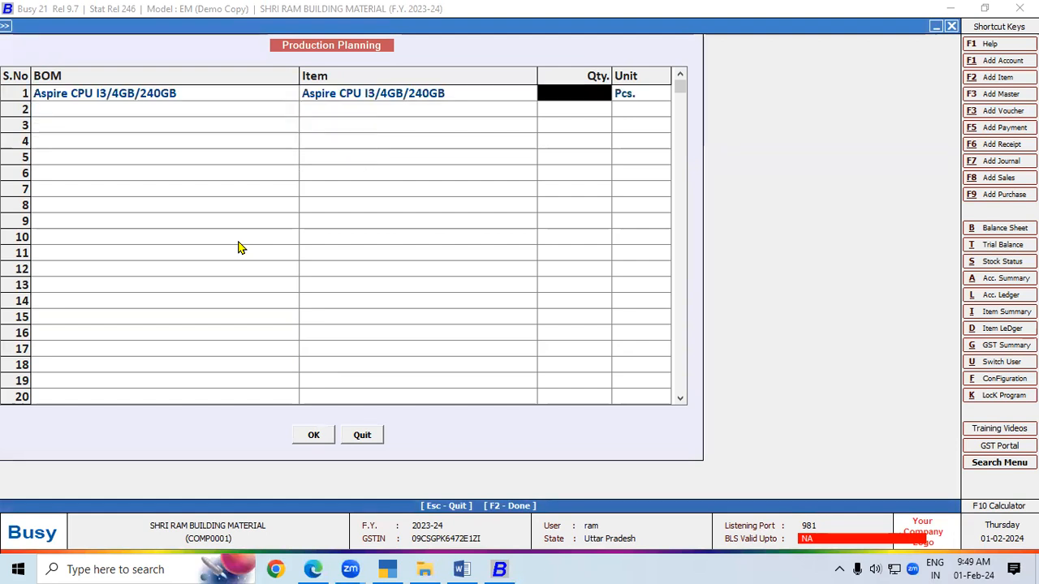
text(5)
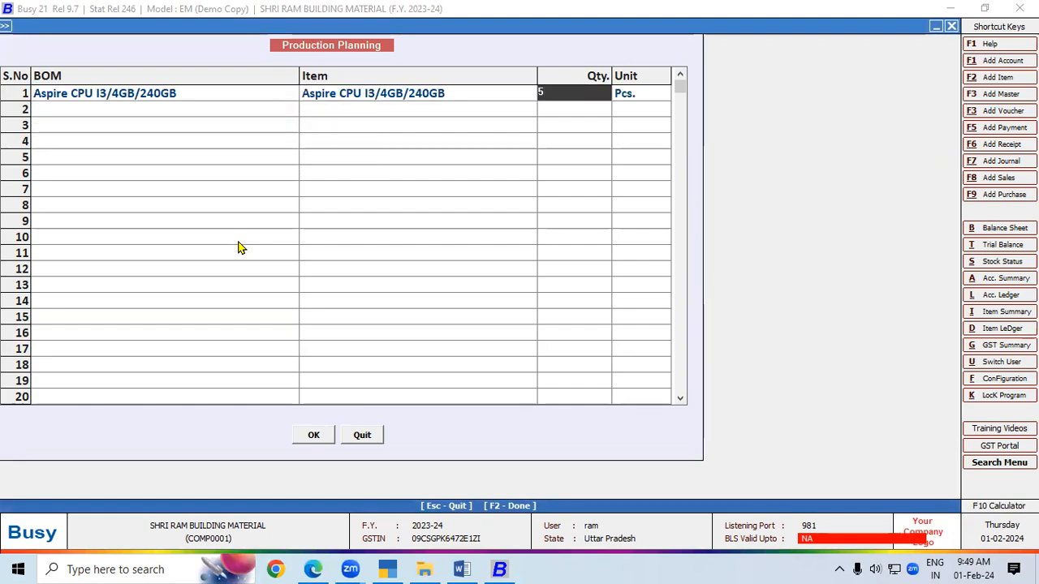
key(Return)
key(Return)
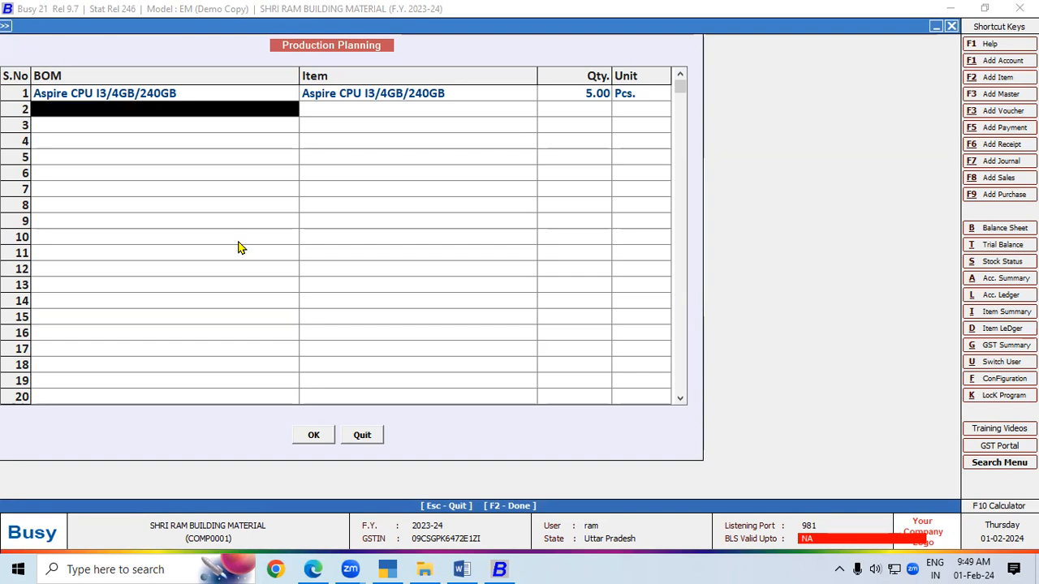
click(315, 435)
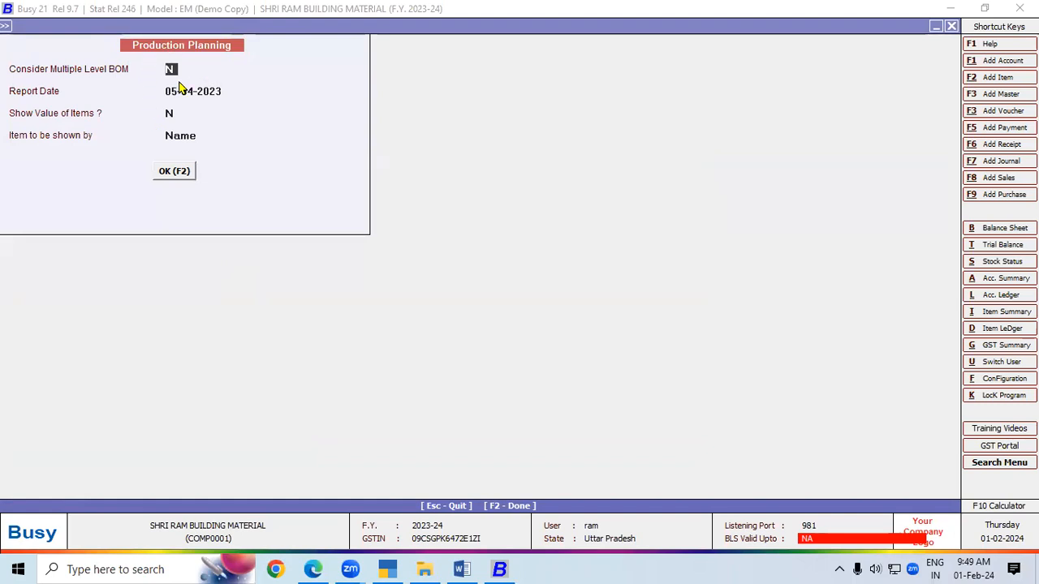
click(172, 173)
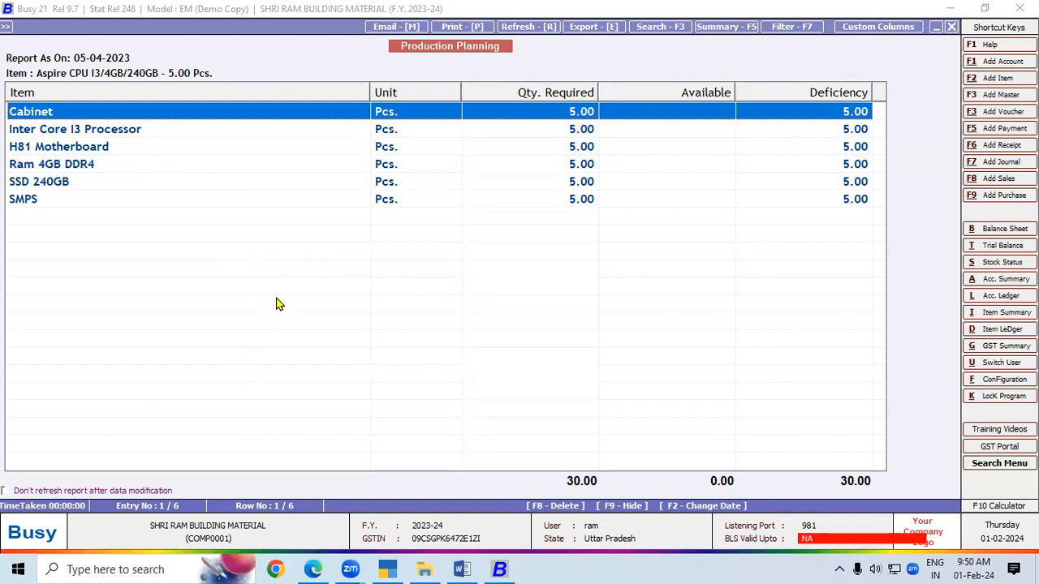
- Leave the production reports, check the Aspire CPU raw materials in the Word notes, and return to Busy
key(Escape)
key(Escape)
key(Escape)
key(Return)
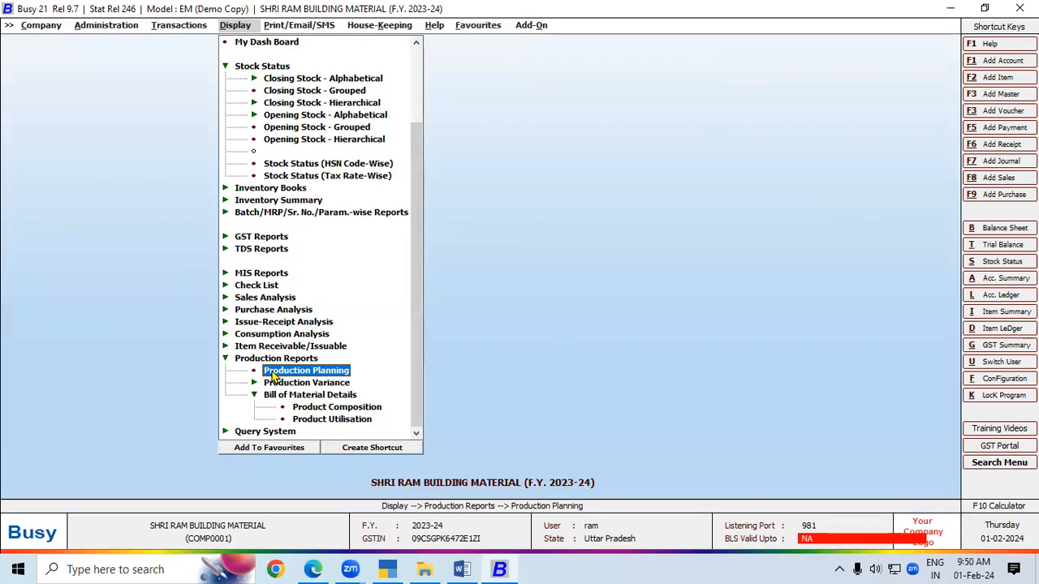
key(Escape)
key(Escape)
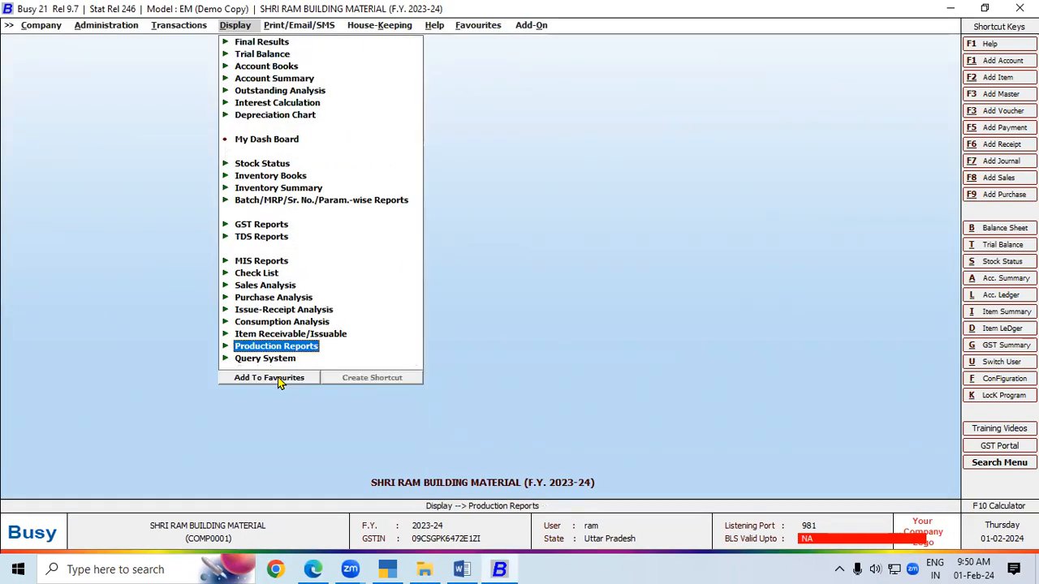
click(464, 569)
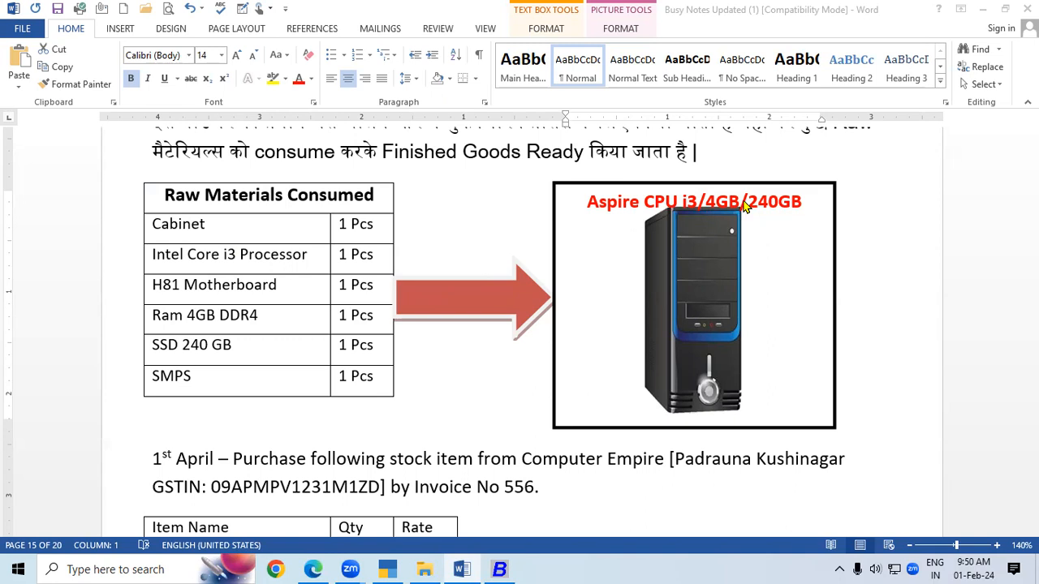
click(502, 569)
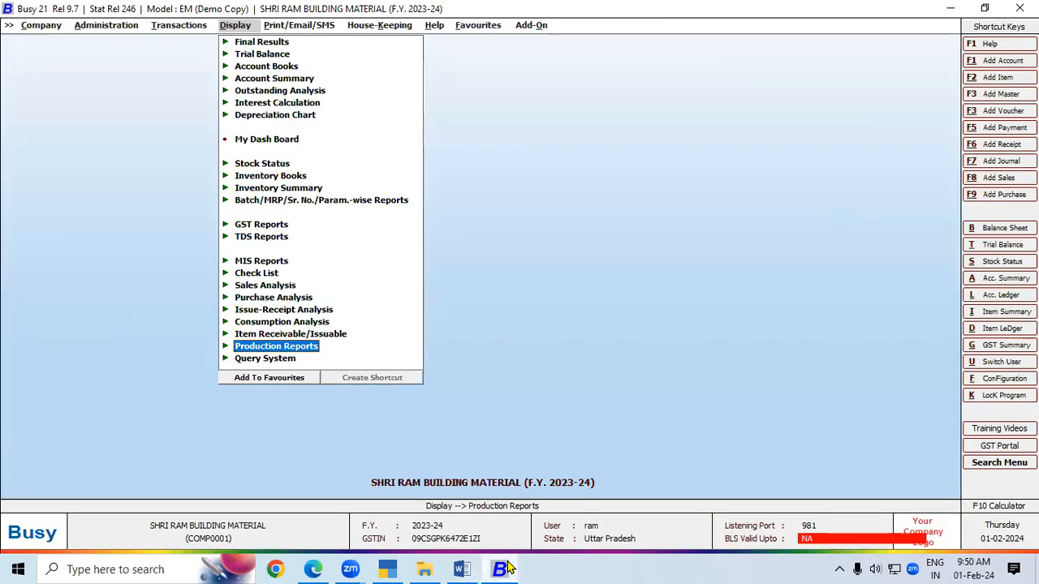
- Start a new Unassemble voucher in the Main series dated 01-04-2023 for the bill of material Aspire CPU I3/4GB/240GB
click(184, 29)
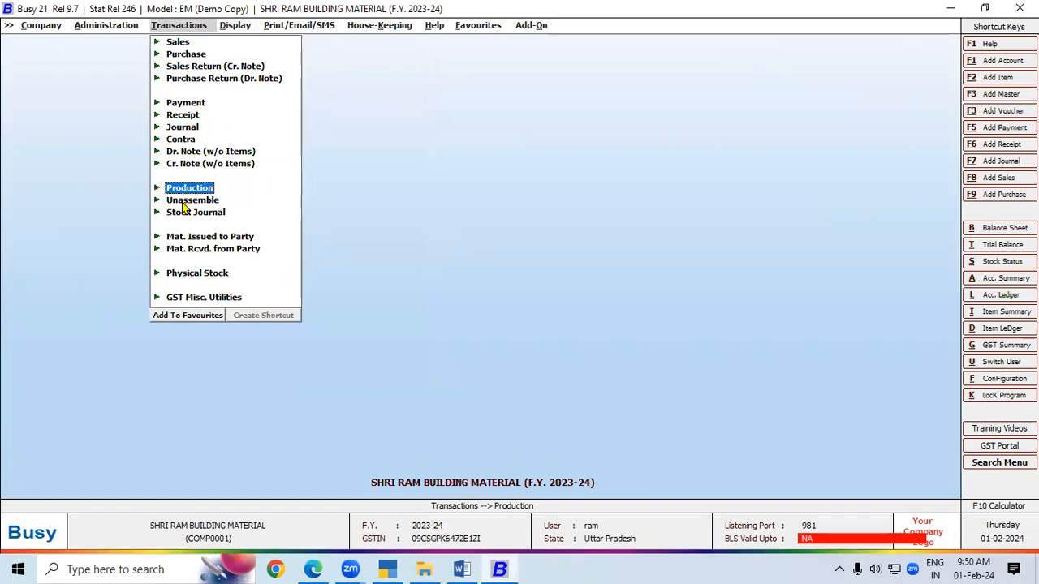
click(183, 207)
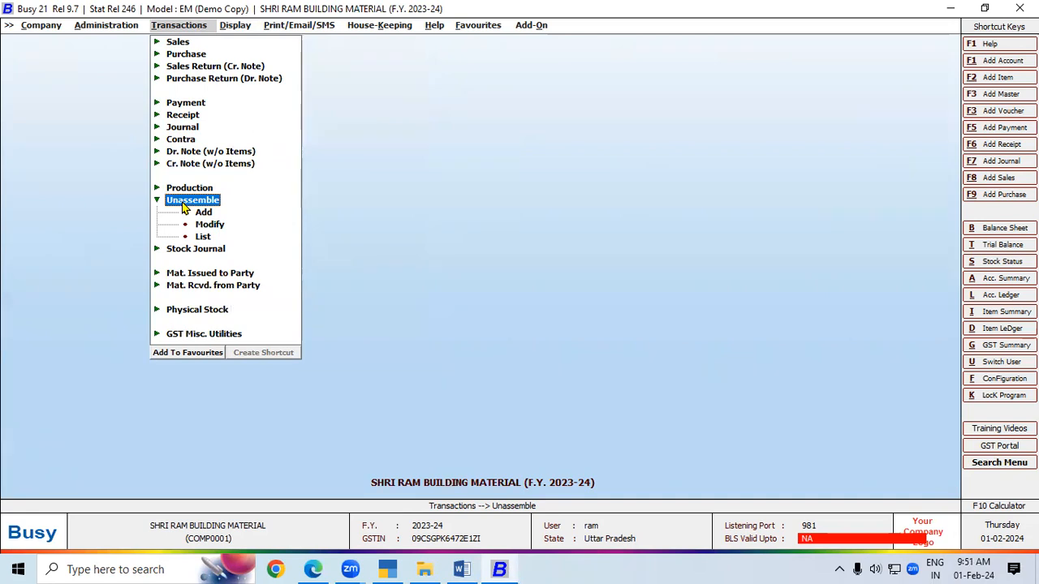
click(205, 214)
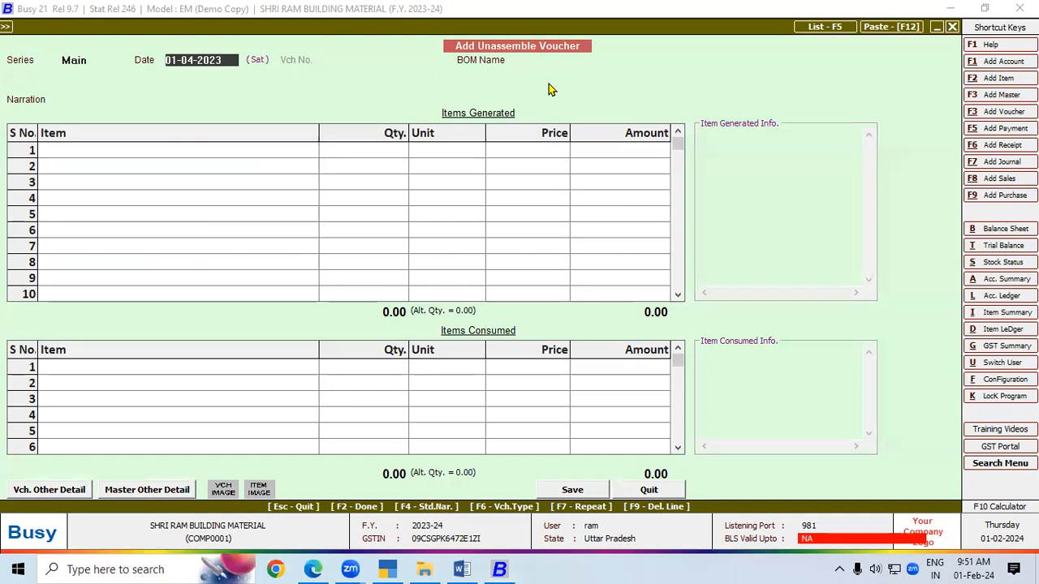
key(Return)
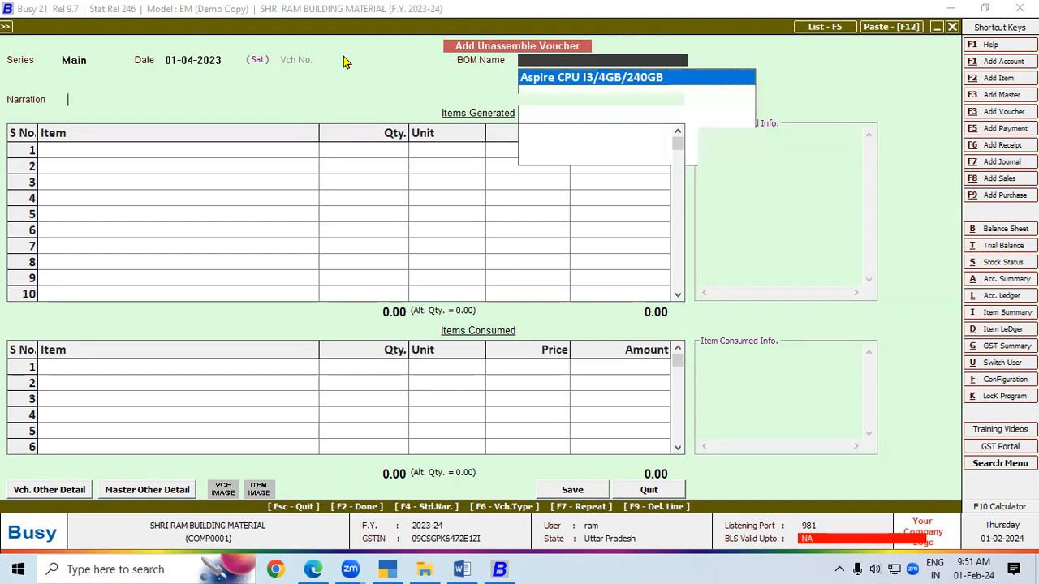
key(Return)
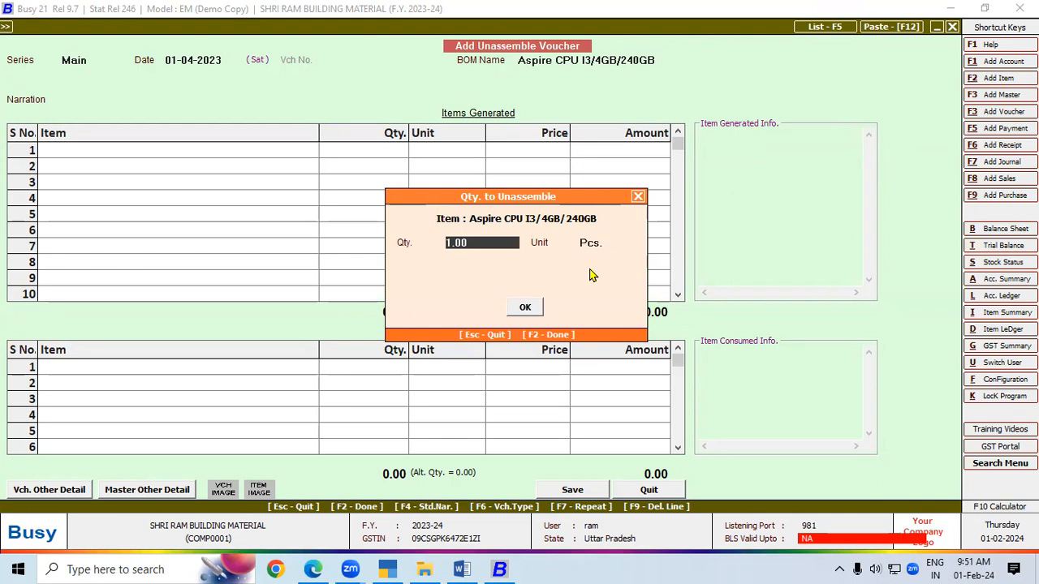
- Set the quantity to unassemble to 5 pcs, then save the voucher and leave voucher entry
key(BackSpace)
key(BackSpace)
key(BackSpace)
key(BackSpace)
text(5)
key(Return)
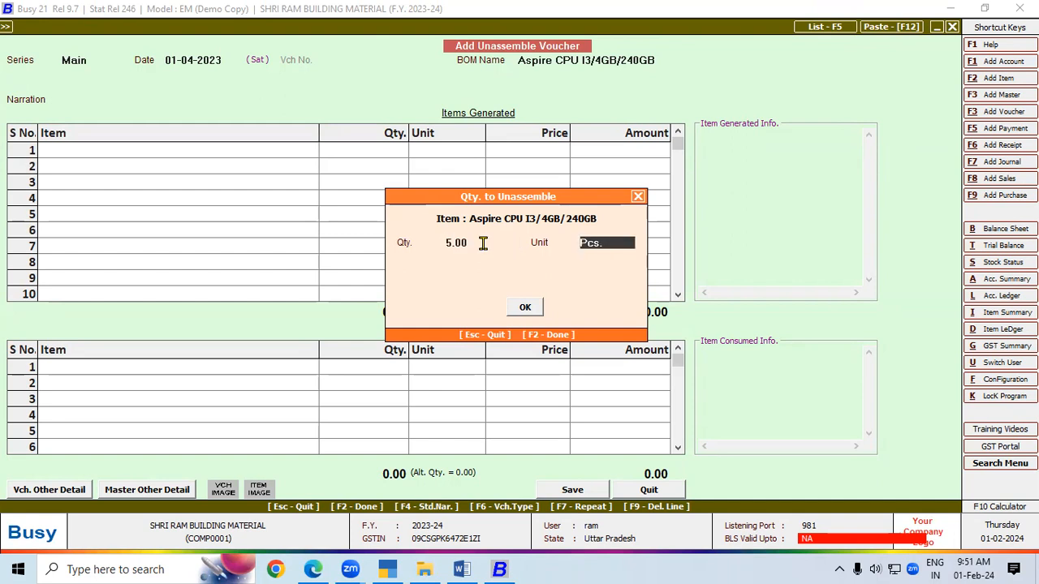
key(Return)
key(Return)
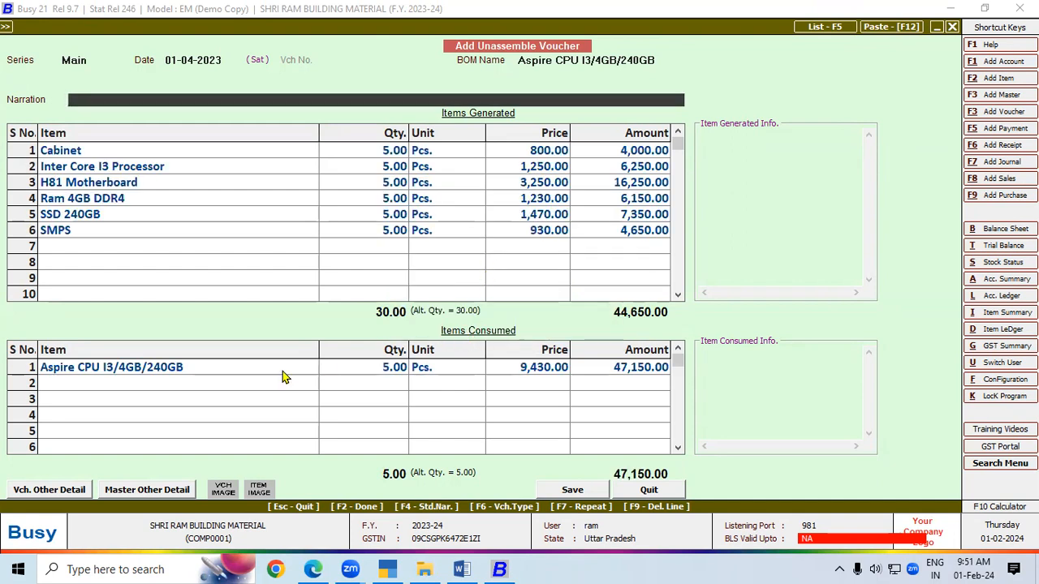
click(148, 374)
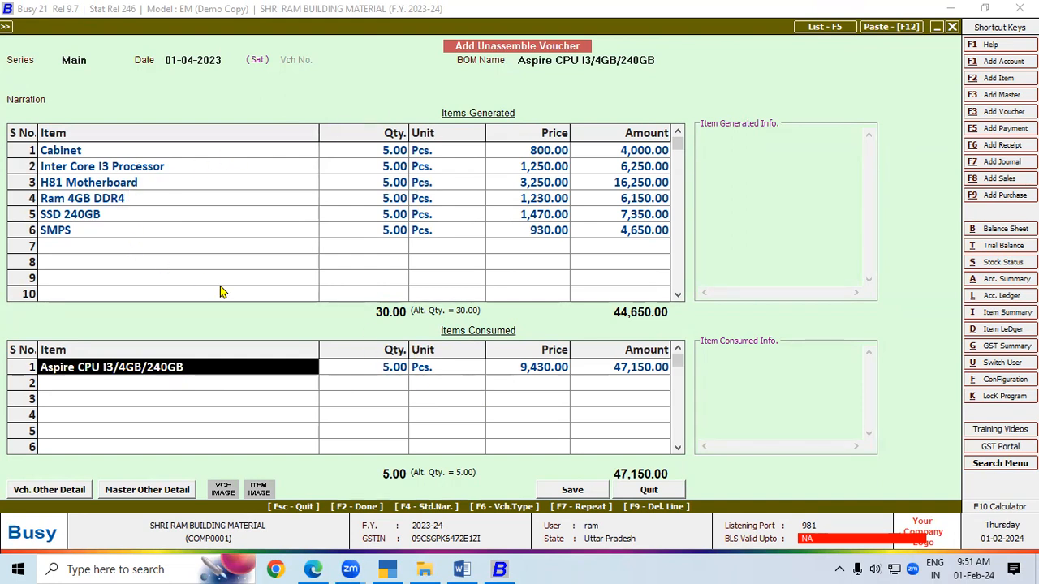
click(572, 490)
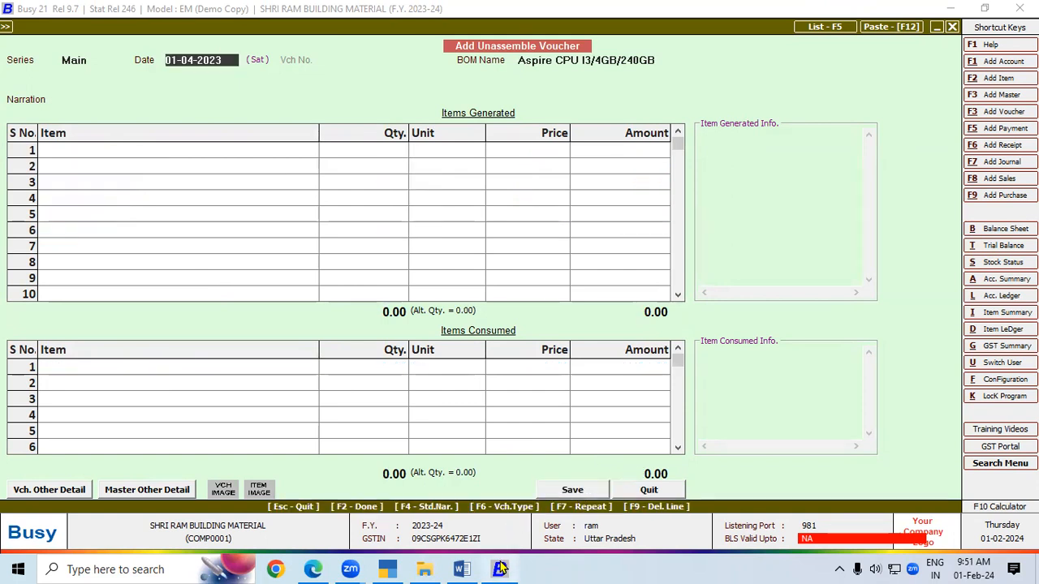
key(Escape)
key(Return)
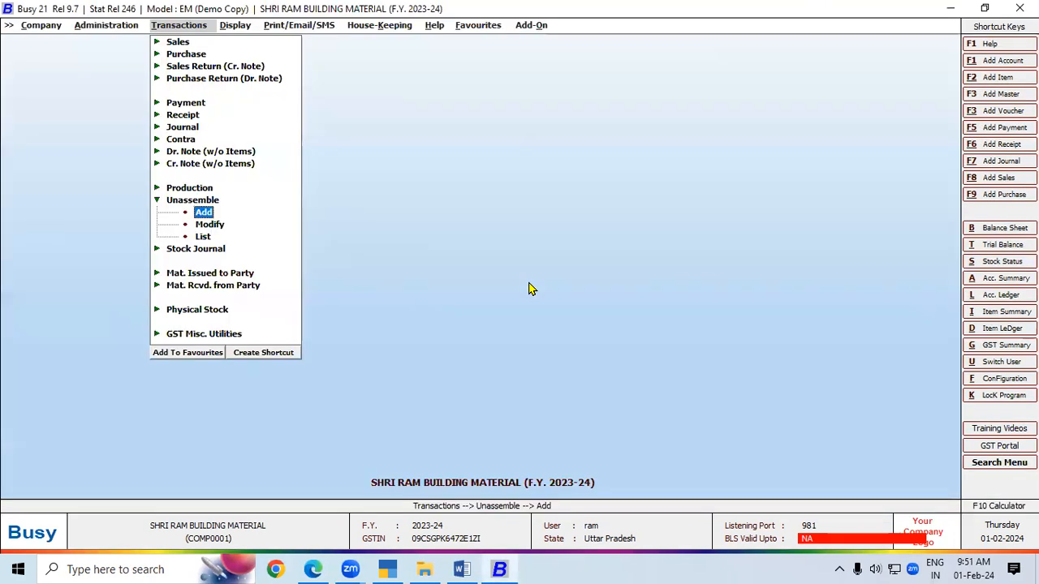
- Show the alphabetical closing stock report with balances only for the CPU Parts group as on 05-04-2023
key(Right)
key(Up)
key(Up)
key(Up)
key(Up)
key(Up)
key(Up)
key(Up)
key(Up)
key(Up)
key(Up)
key(Up)
key(Up)
key(Up)
key(Right)
key(Down)
key(Down)
key(Up)
key(Right)
key(Down)
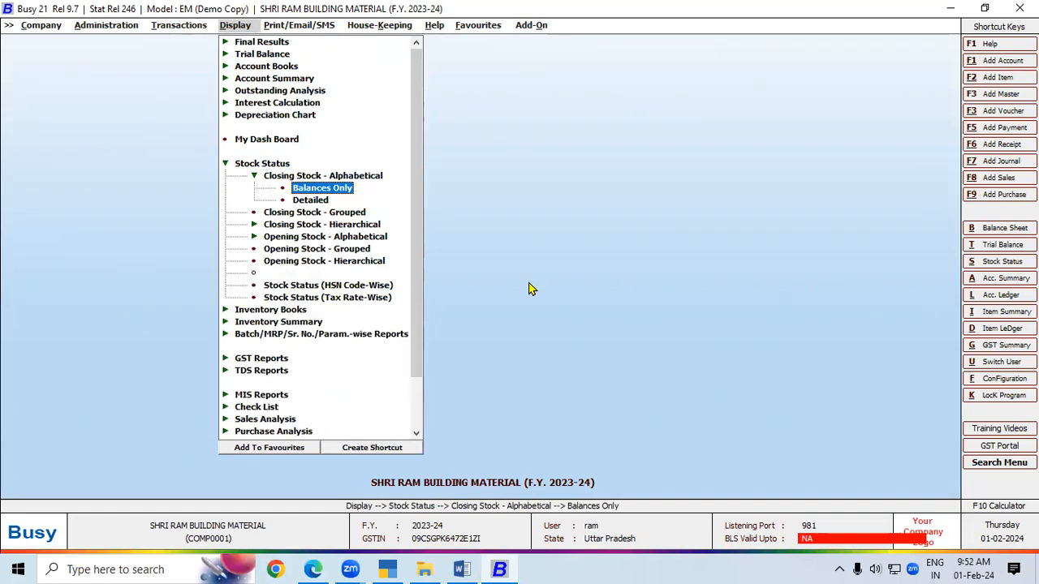
key(Return)
click(531, 292)
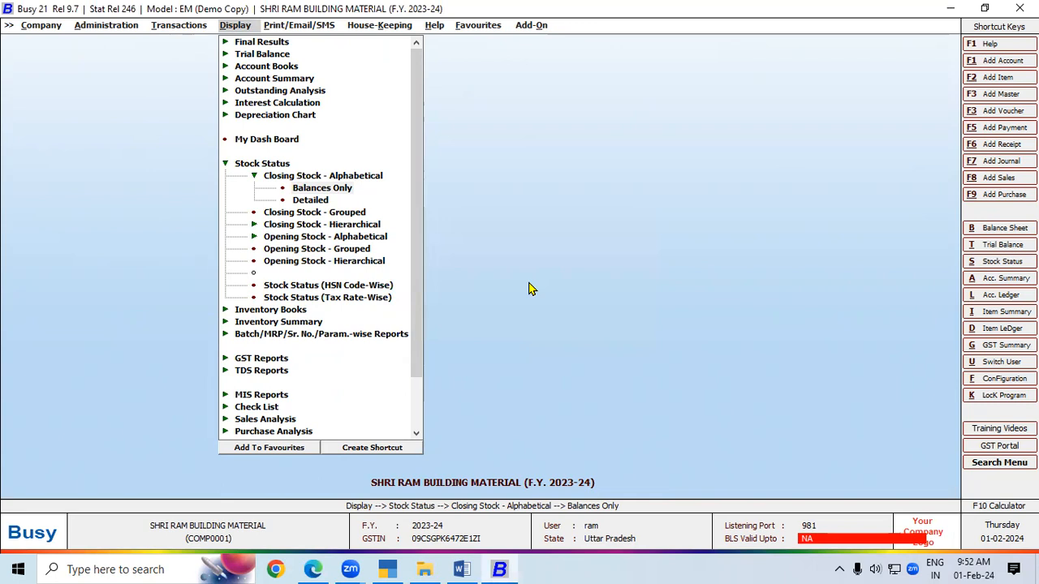
key(Return)
key(Return)
key(Return)
key(Return)
key(Return)
key(Return)
key(Return)
key(Return)
key(Return)
key(Return)
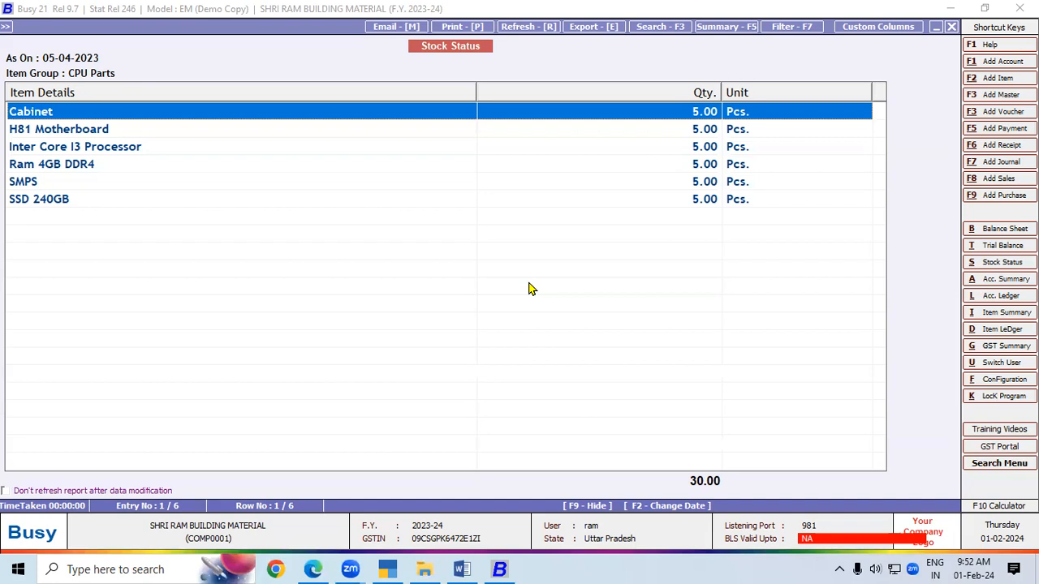
click(1006, 134)
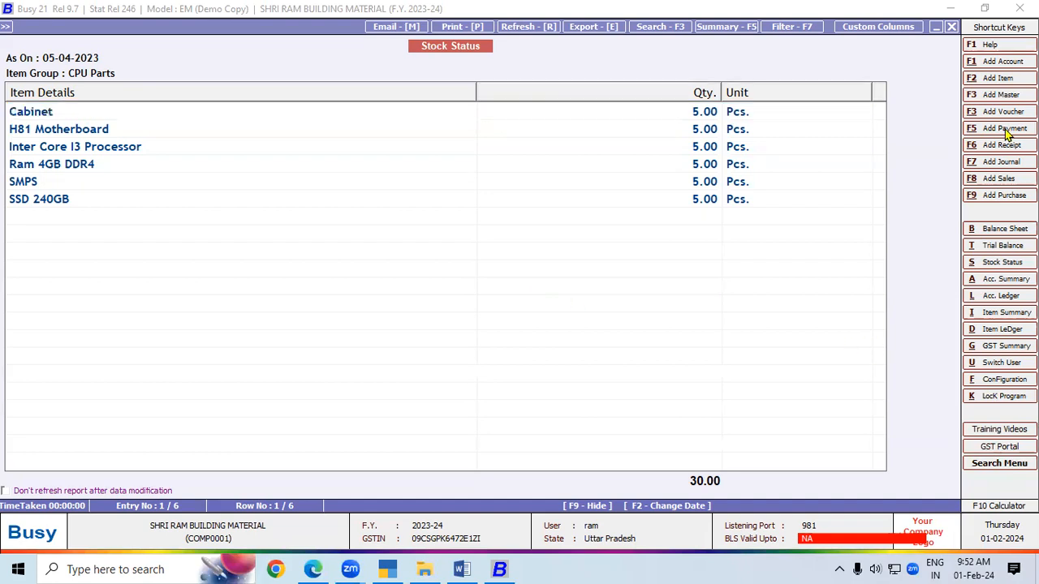